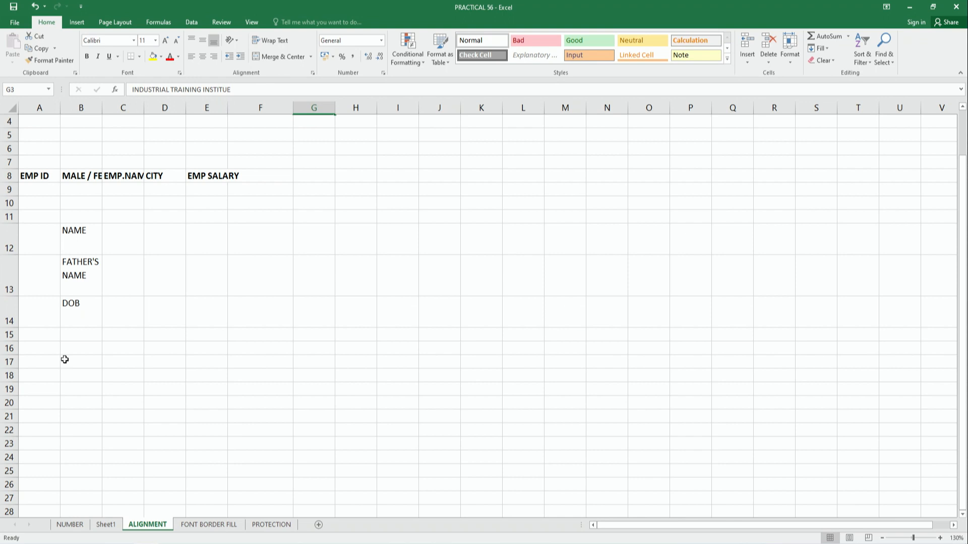
Step: On Sheet1, merge and center the INDUSTRIAL TRAINING INSTITUE title across cells A2:E2 above the trainee table
scroll(280, 158, up, 1)
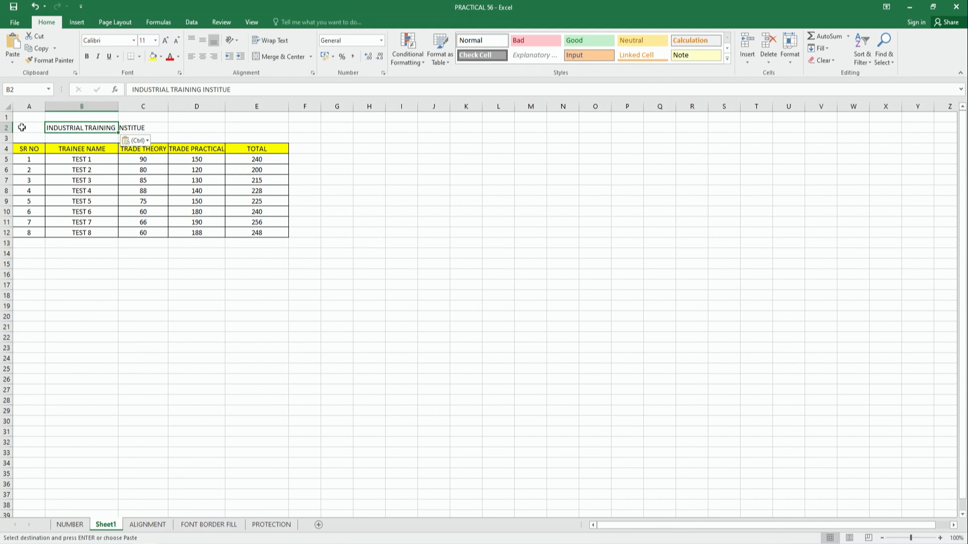
drag(22, 127, 276, 132)
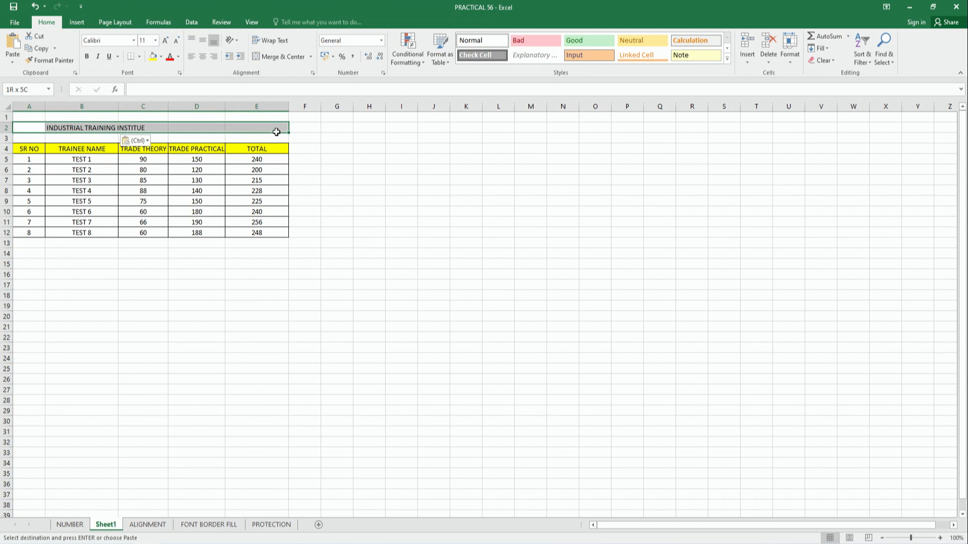
click(283, 56)
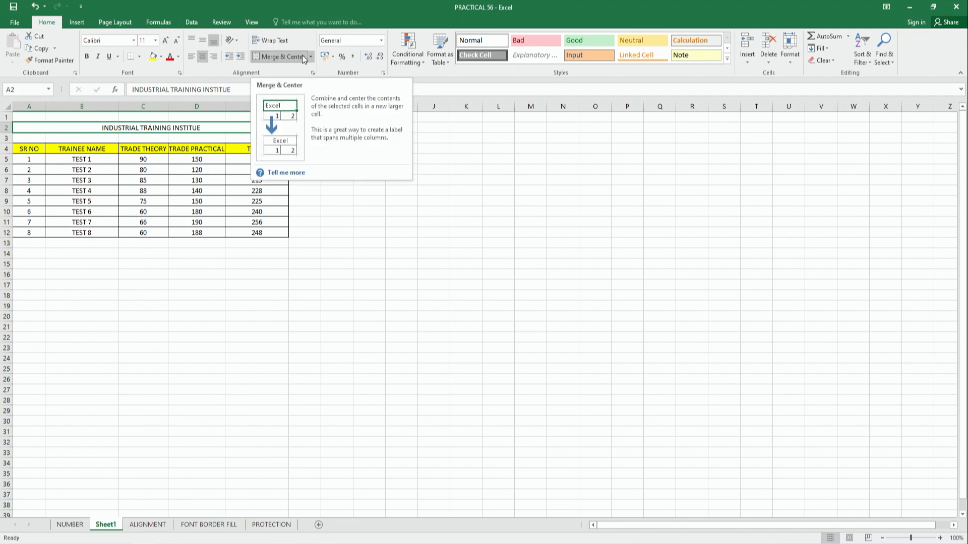
Step: Unmerge the title range A2:E2 and select cell A2 to check where the text sits
click(275, 56)
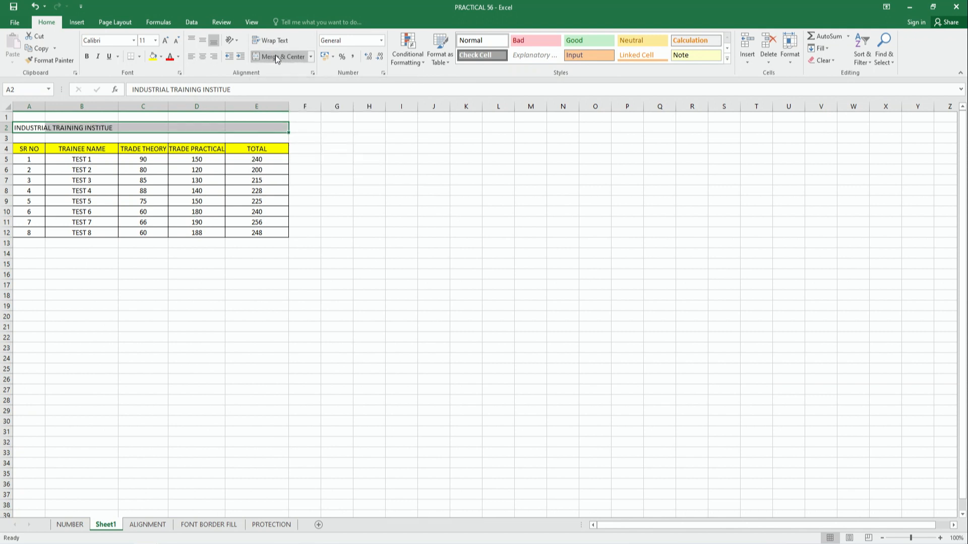
click(67, 126)
click(22, 130)
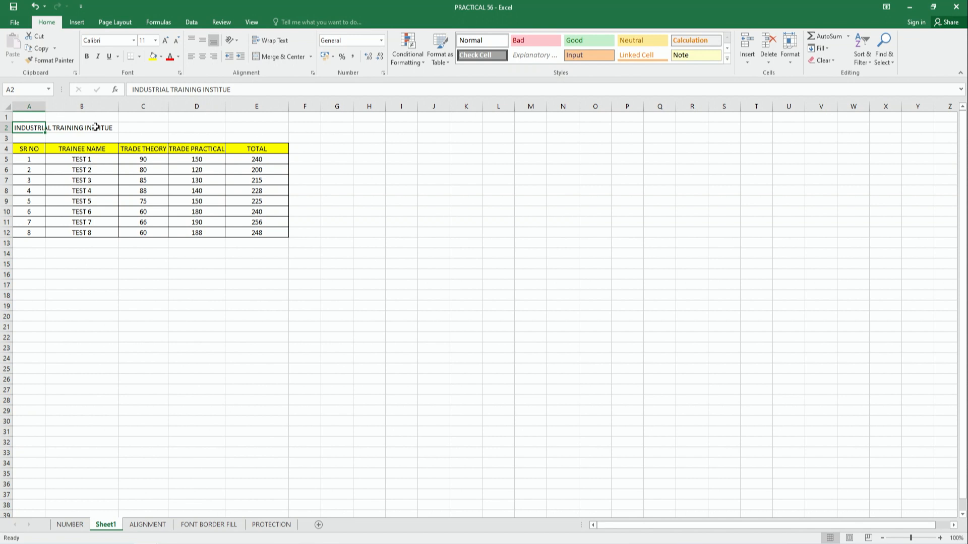
Step: On the ALIGNMENT sheet, try right and bottom alignment on the NAME cell B12, and settle on middle and center alignment
key(ctrl+Page_Down)
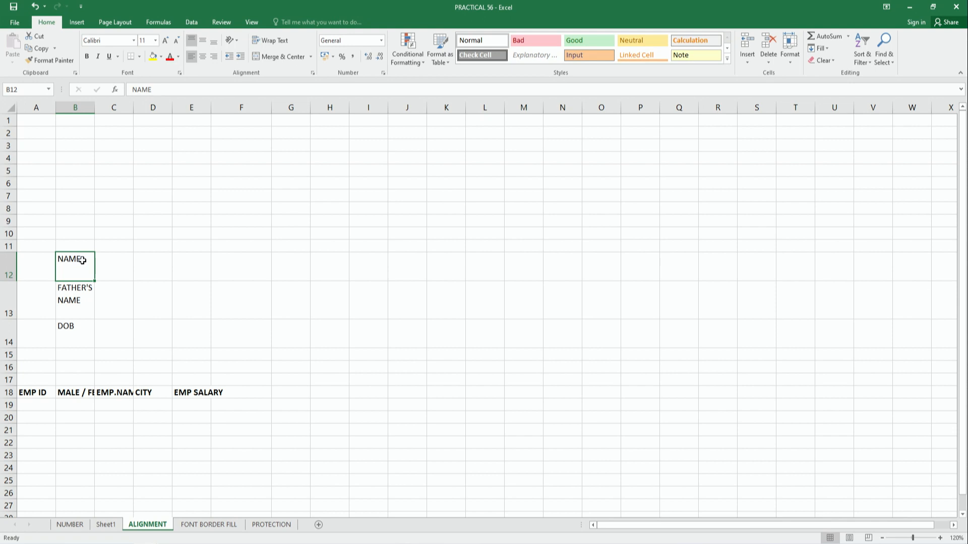
click(82, 331)
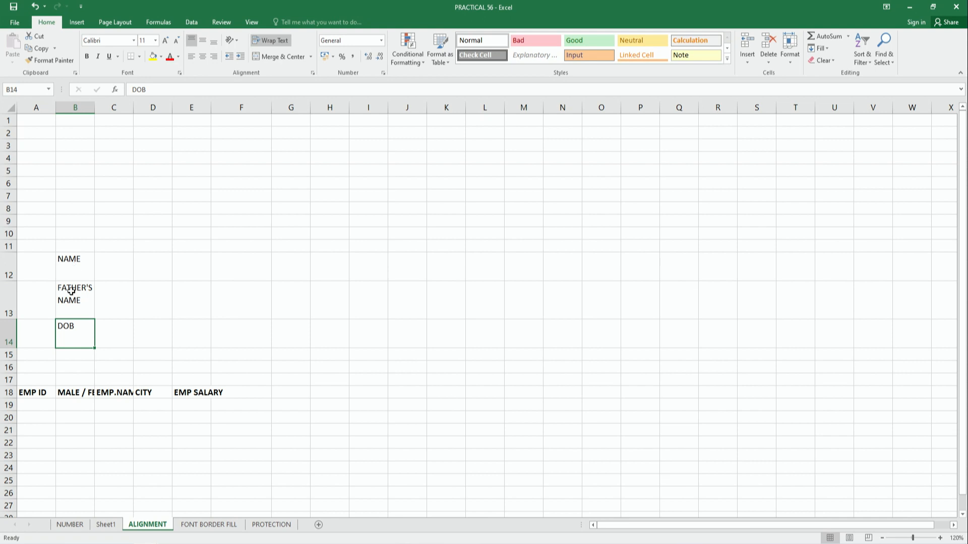
click(76, 268)
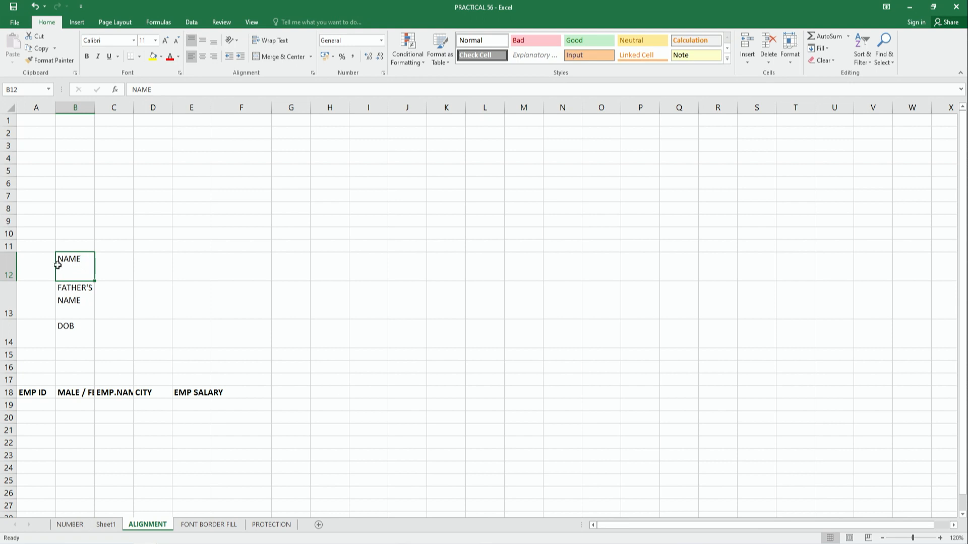
click(205, 56)
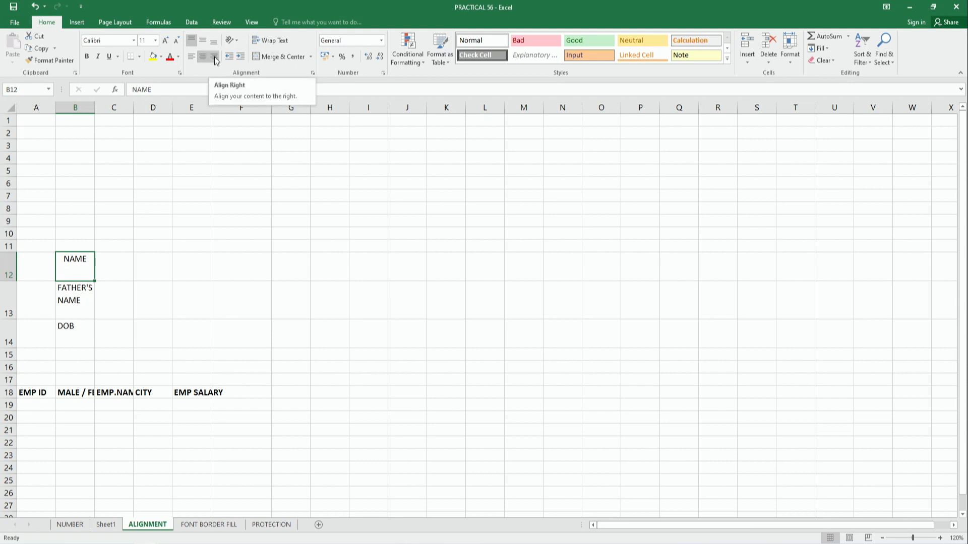
click(213, 56)
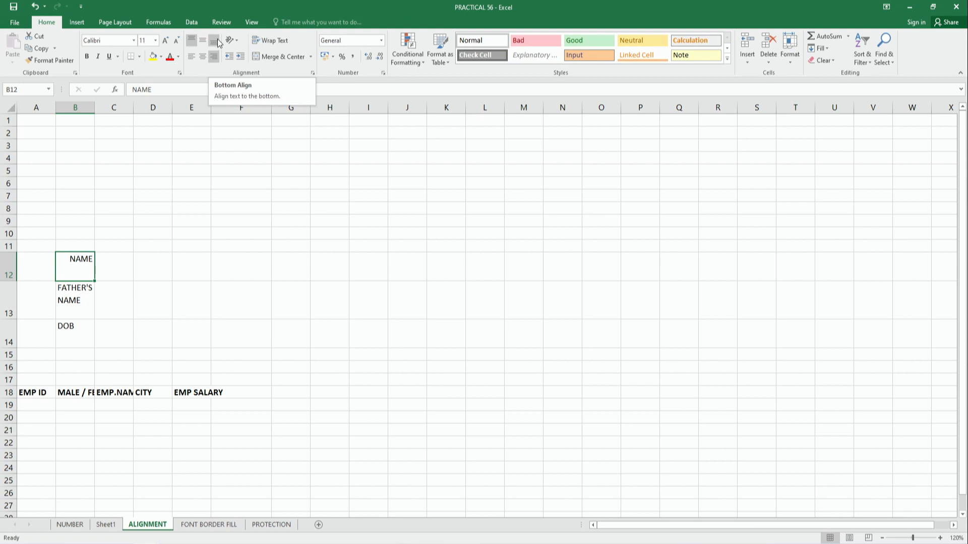
click(218, 42)
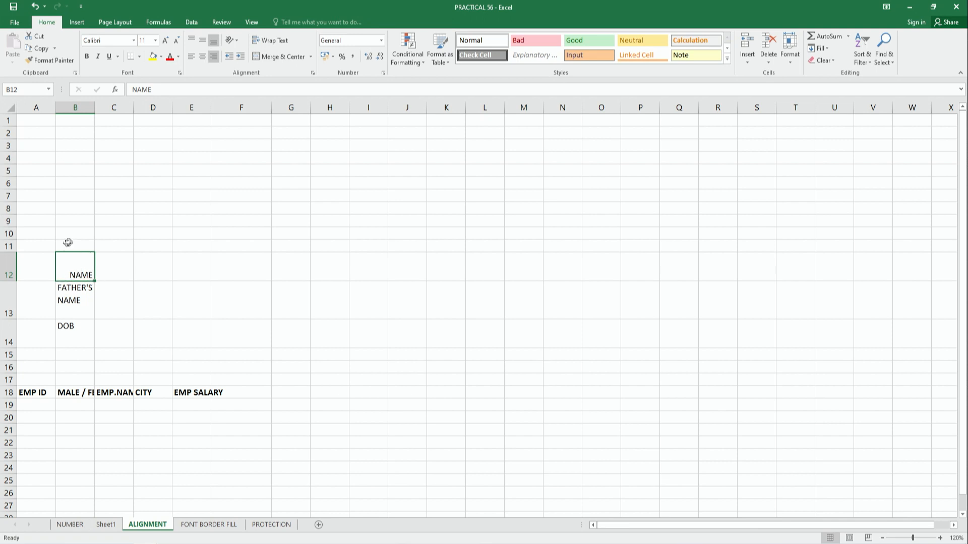
click(202, 42)
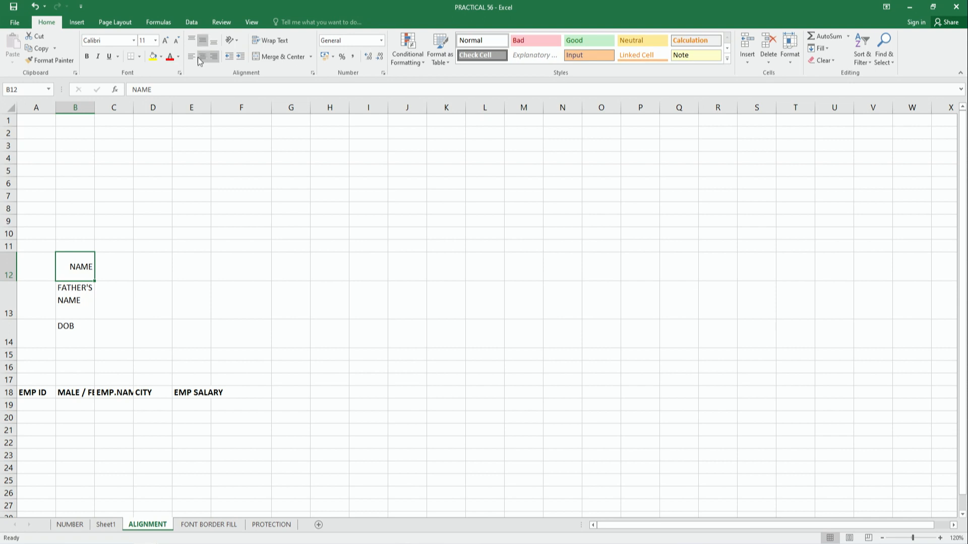
click(201, 59)
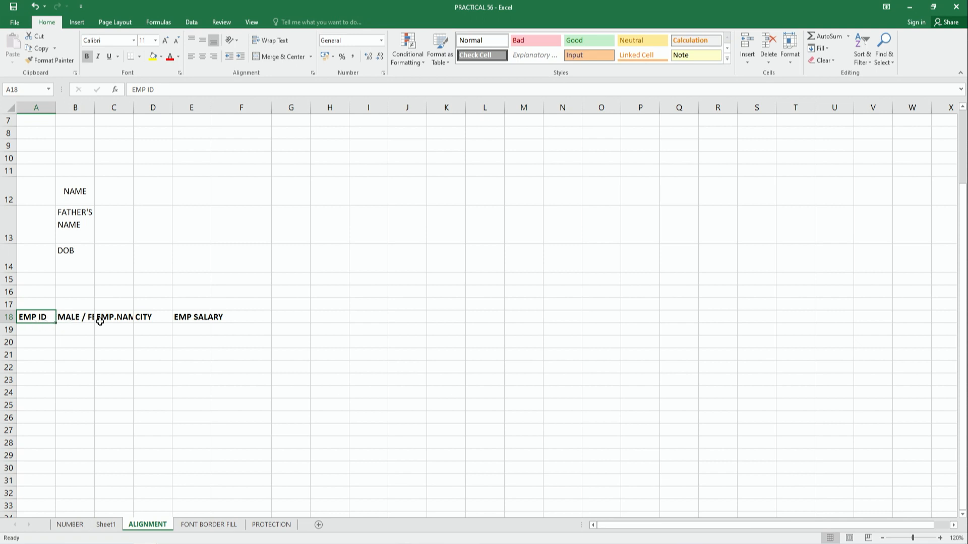
Step: AutoFit columns C, E and B to the width of their contents
double_click(133, 107)
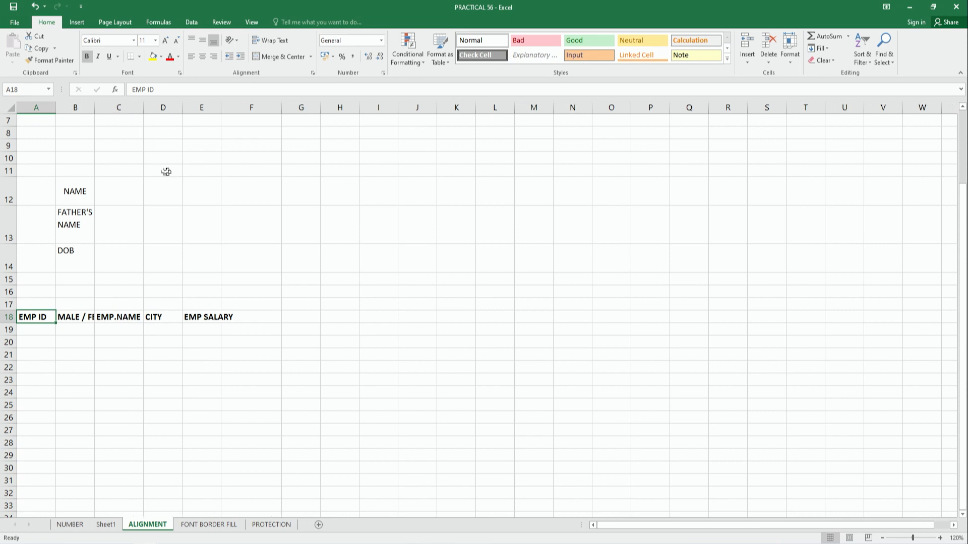
double_click(220, 107)
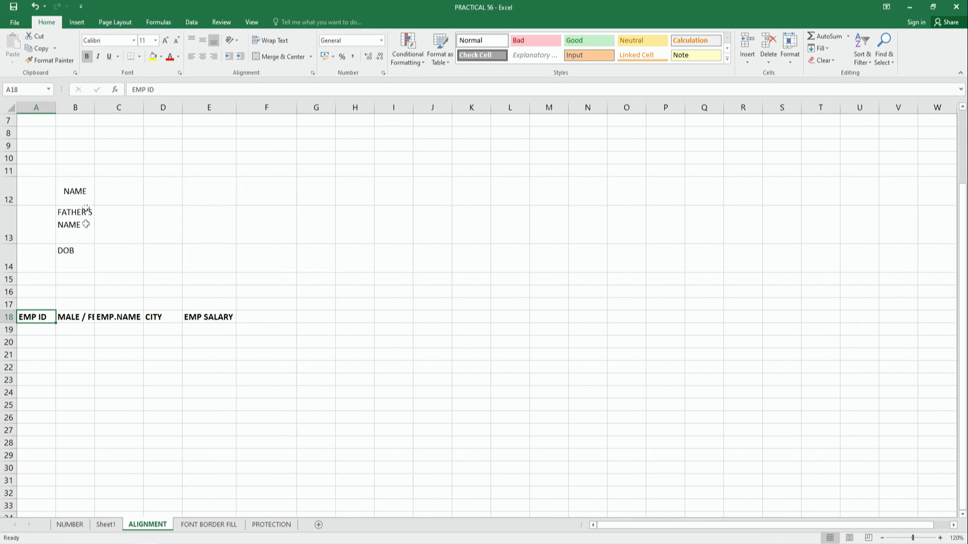
double_click(95, 107)
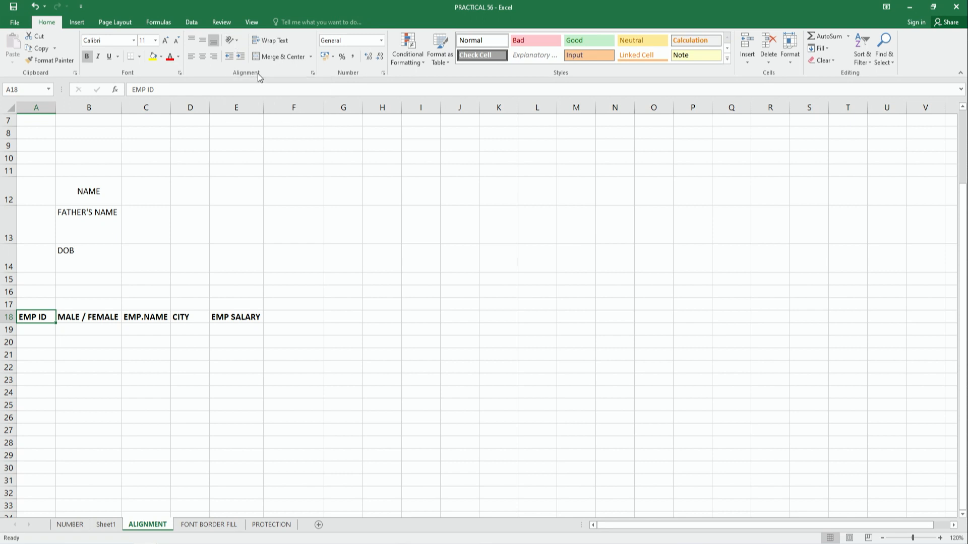
Step: Set the orientation of the EMP ID heading in A18 to Vertical Text
click(238, 39)
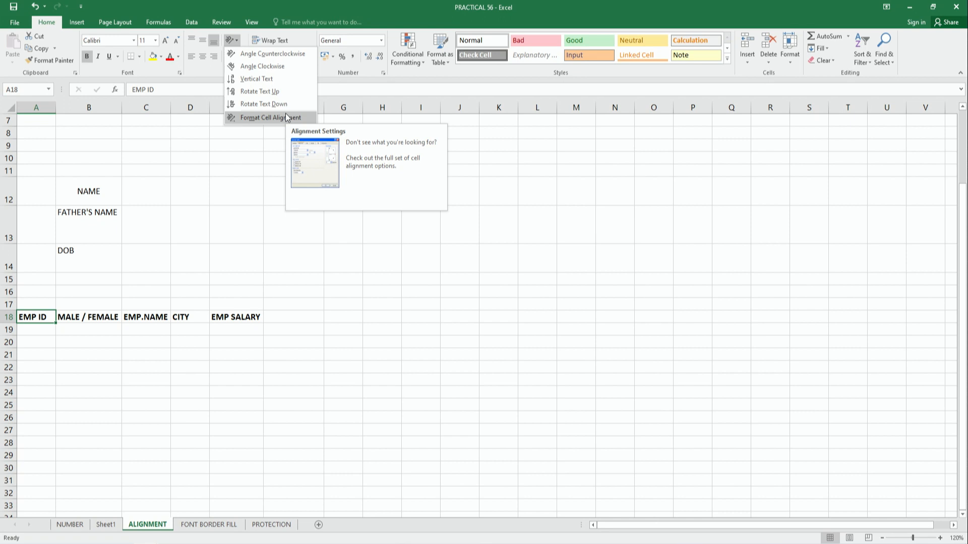
click(285, 80)
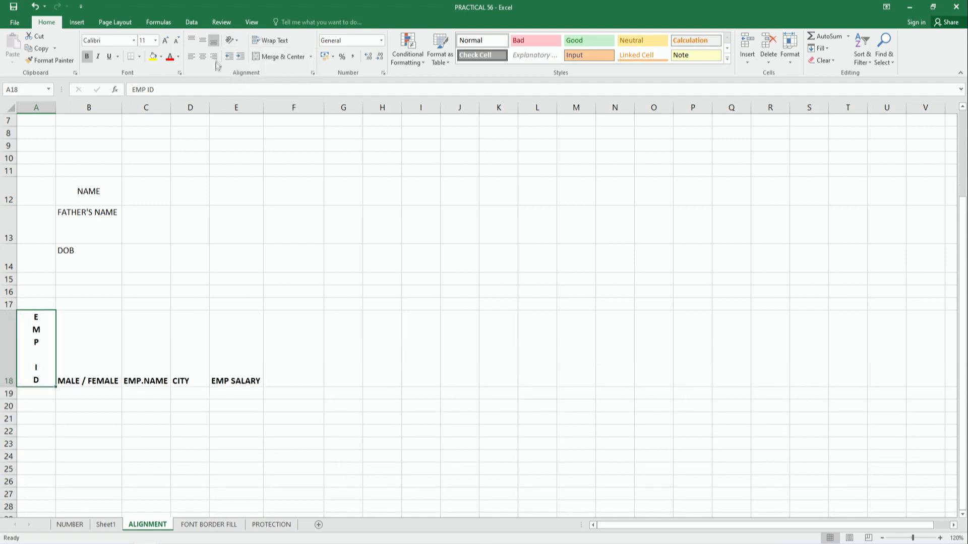
click(235, 41)
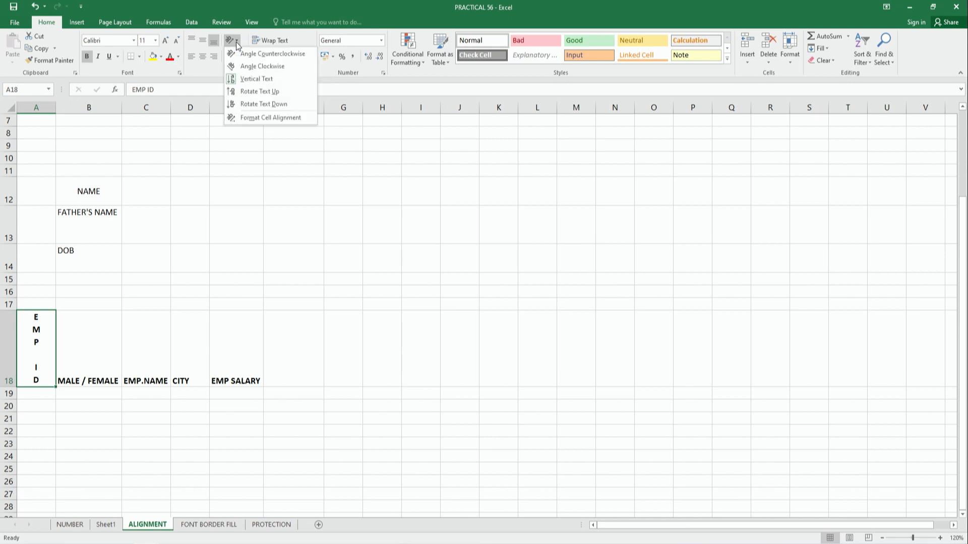
click(89, 357)
Step: Apply Rotate Text Up to the MALE / FEMALE heading in B18
click(89, 357)
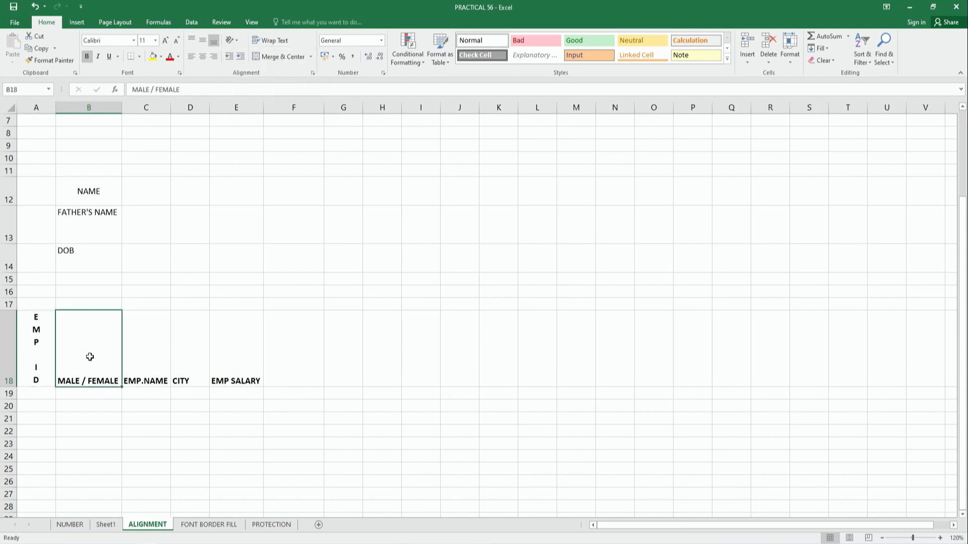
click(232, 41)
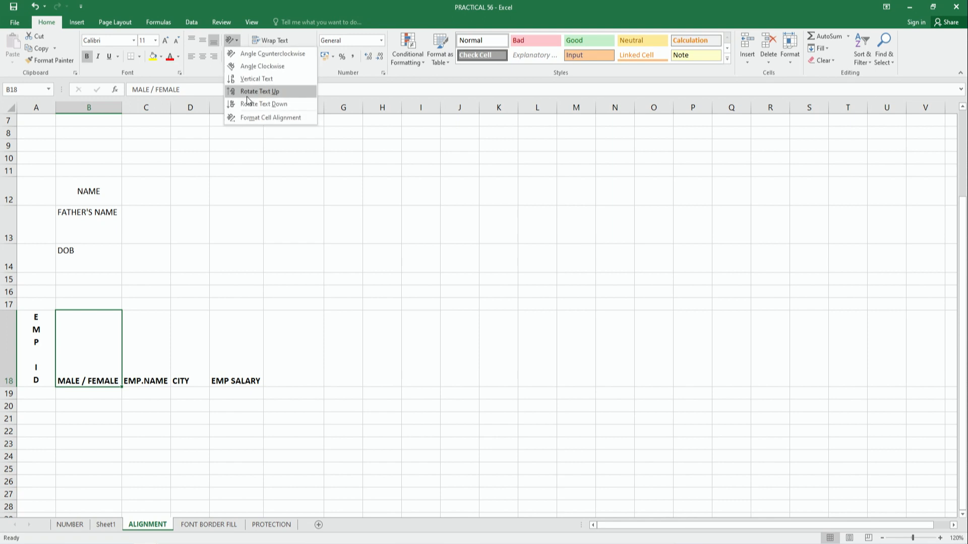
click(276, 91)
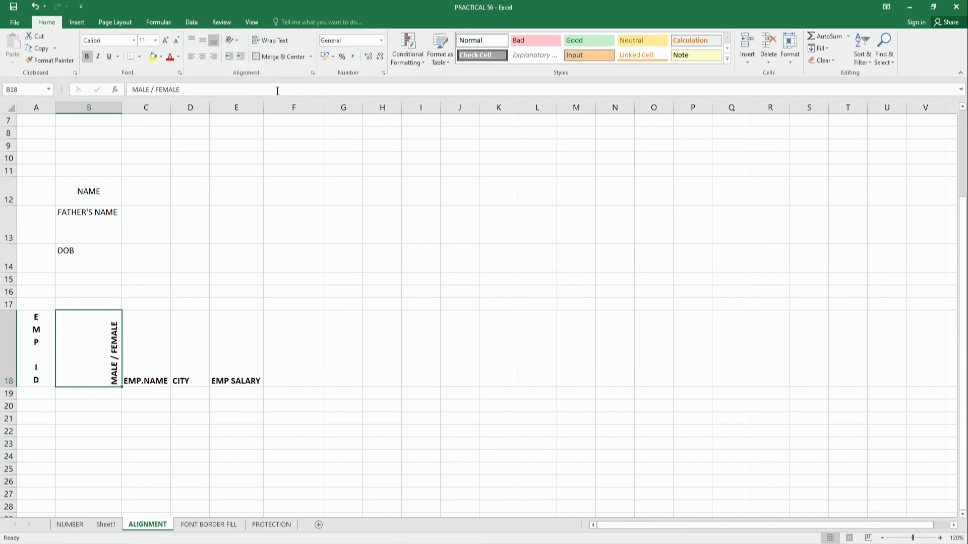
Step: Apply Angle Counterclockwise orientation to the EMP.NAME heading in C18
click(153, 350)
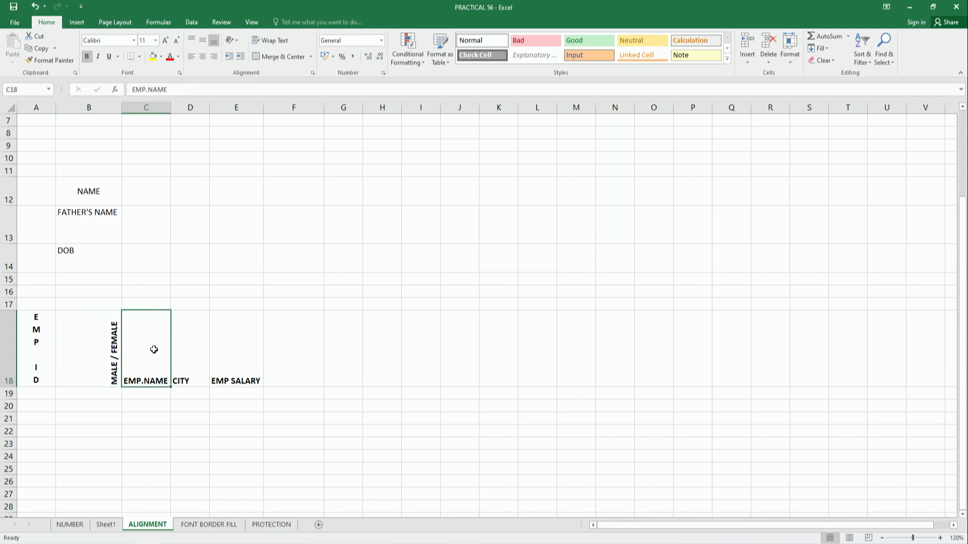
click(238, 40)
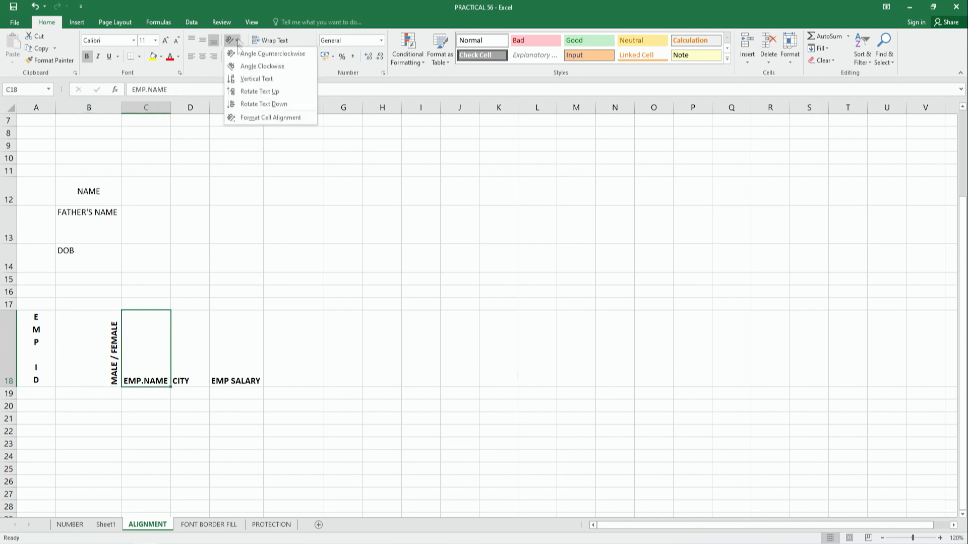
click(268, 56)
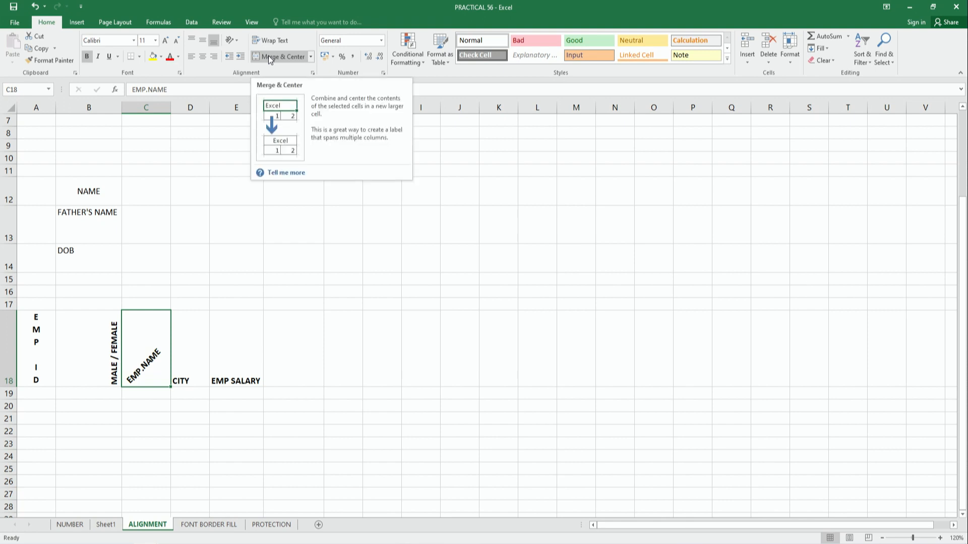
Step: Apply Angle Clockwise orientation to the CITY heading in D18
click(200, 373)
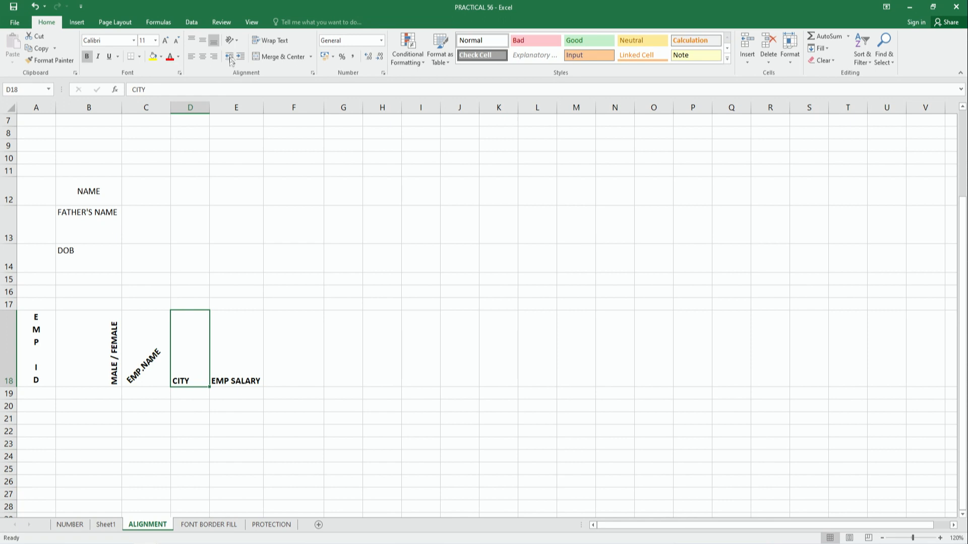
click(237, 42)
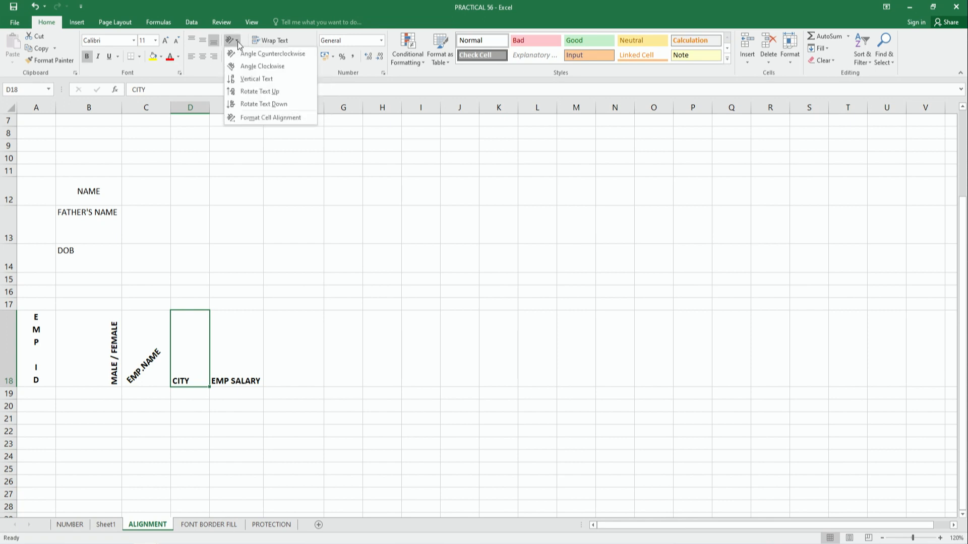
click(241, 67)
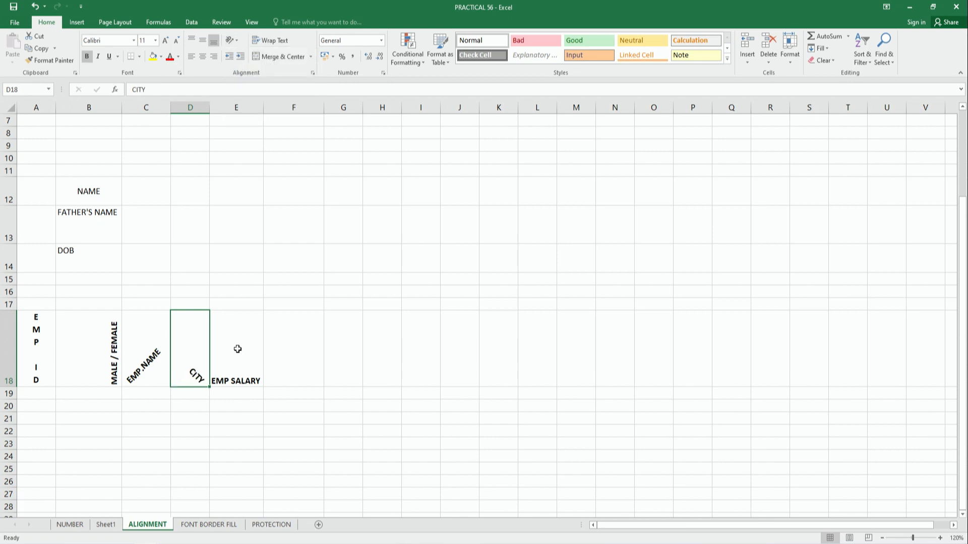
Step: Try Wrap Text on the INDUSTRIAL TRAINING INSTITUE title in E2 and undo it
click(224, 376)
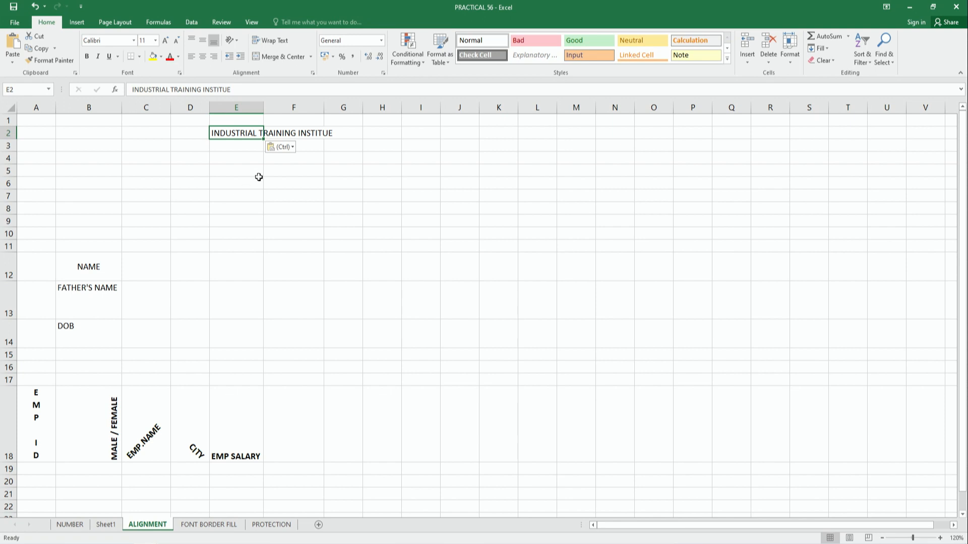
click(281, 44)
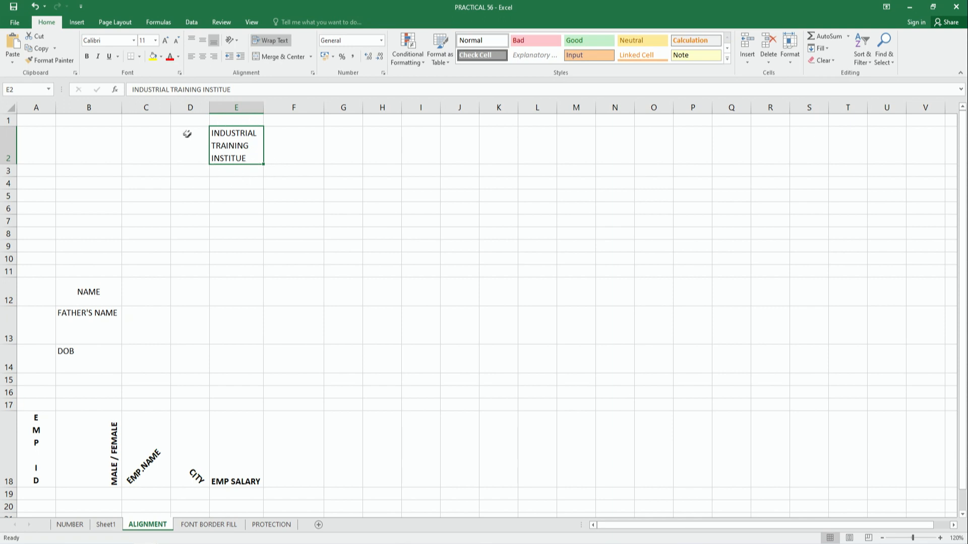
key(ctrl+z)
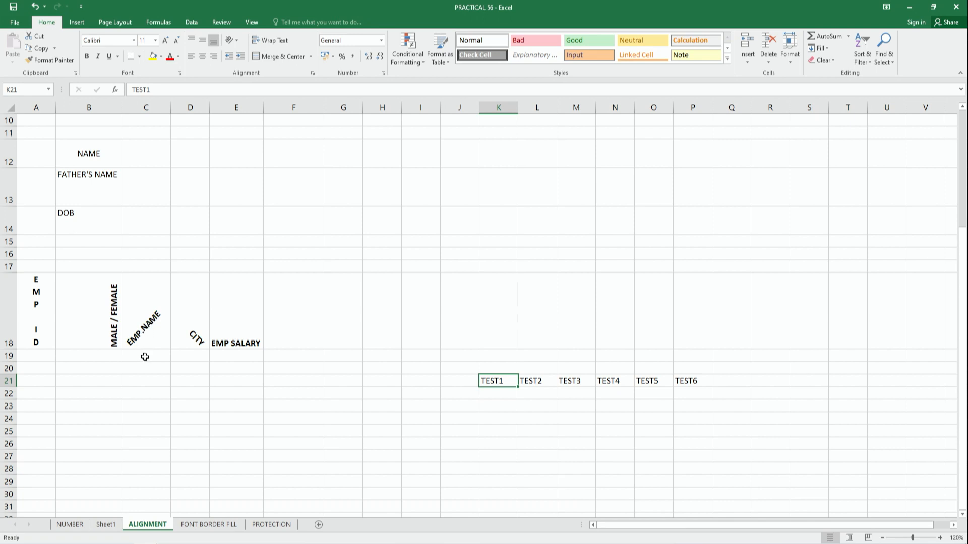
Step: Copy the formatting of the EMP.NAME heading in C18 onto the TEST1 cell K21 with Format Painter
click(145, 326)
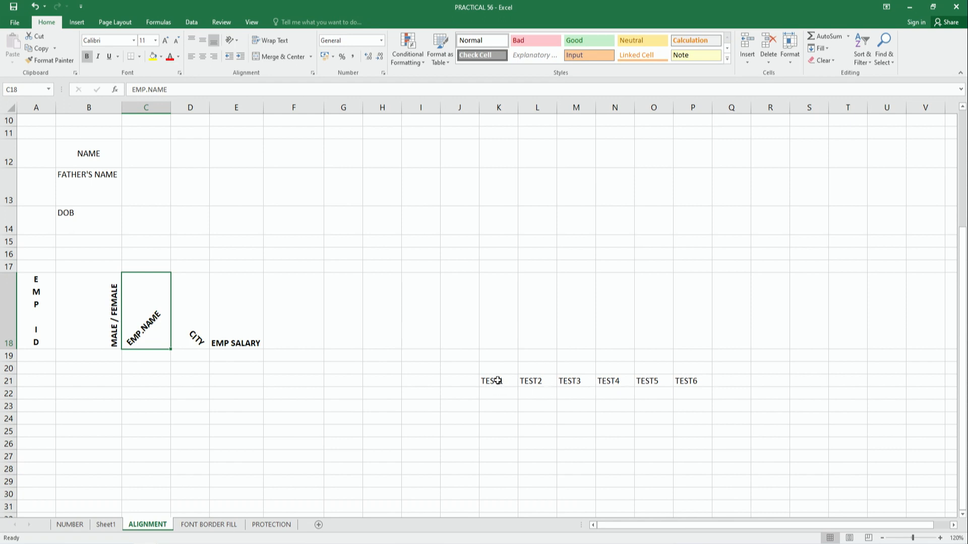
click(59, 61)
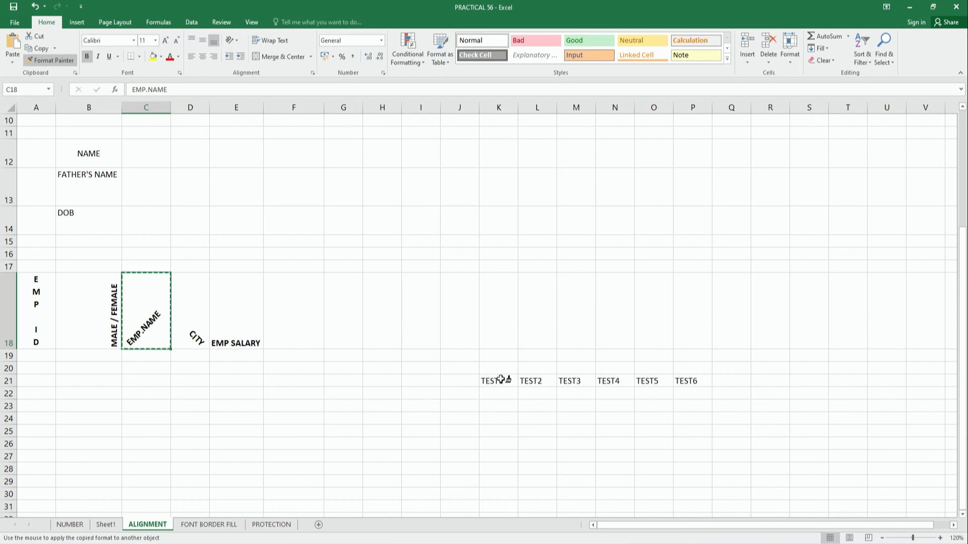
click(500, 379)
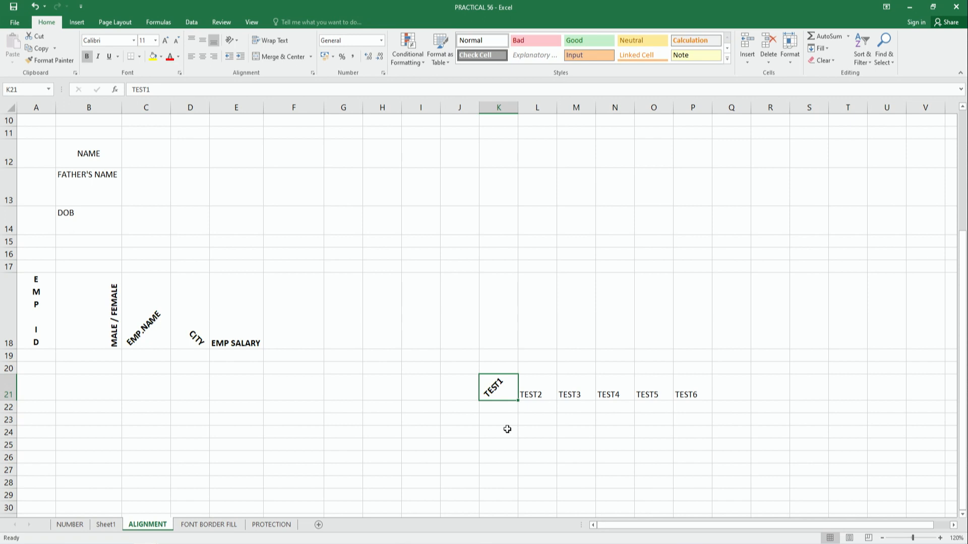
Step: Select the empty cell D14 on the NUMBER sheet
click(162, 253)
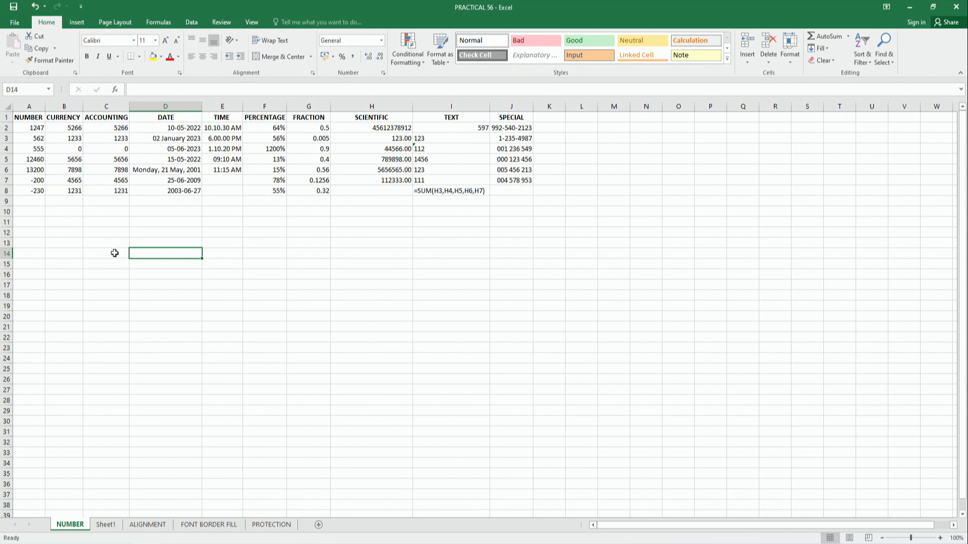
Step: Review the number format categories in the Format Cells dialog for the empty cells D14, E12 and G14, leaving their formats unchanged
key(ctrl+1)
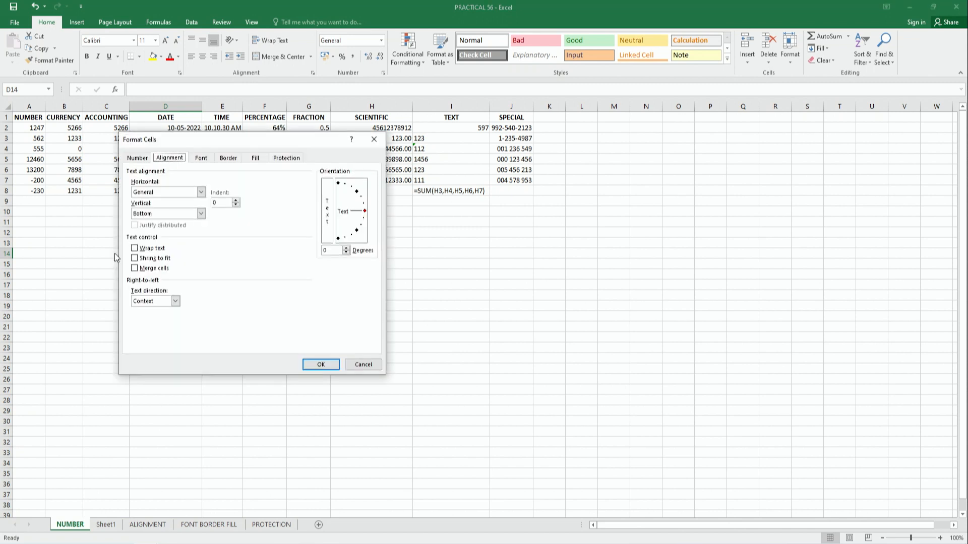
click(136, 157)
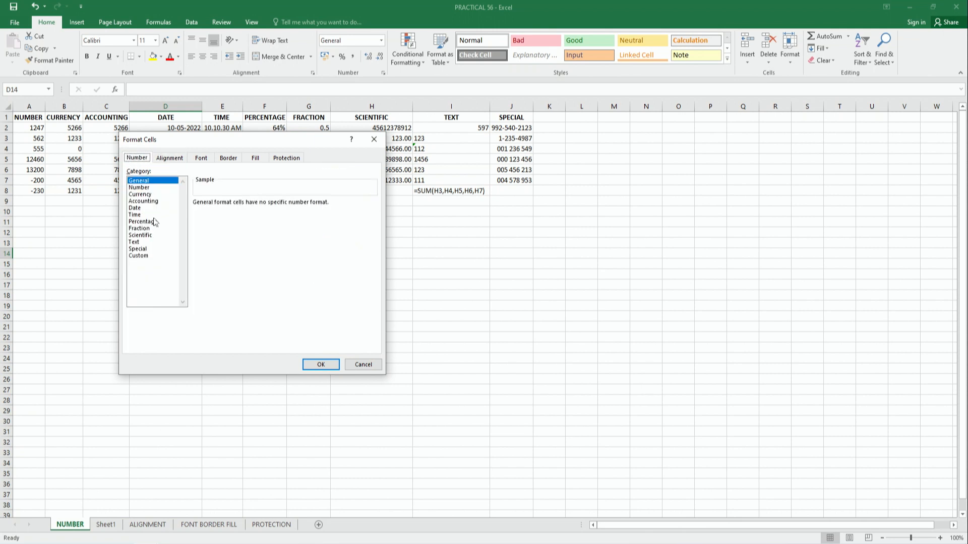
click(362, 367)
right_click(219, 230)
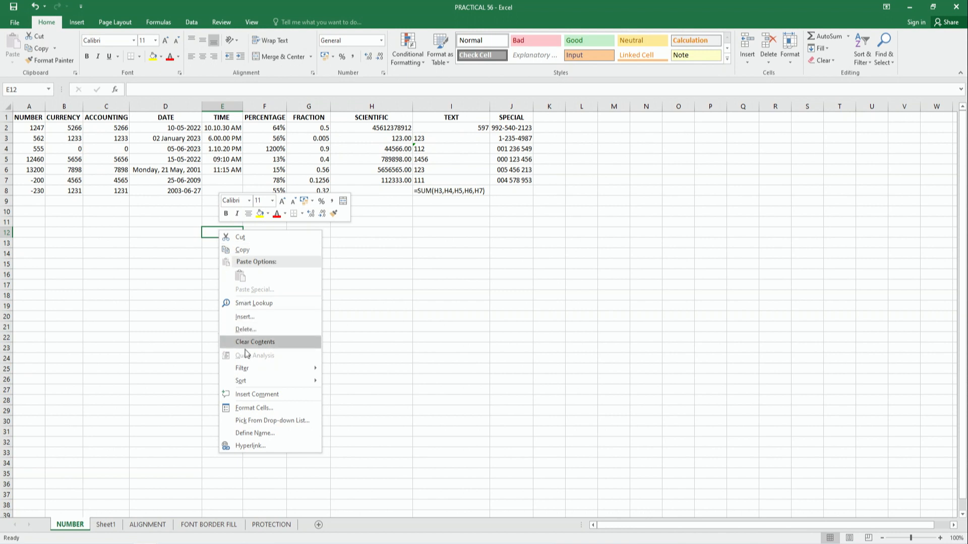
click(247, 409)
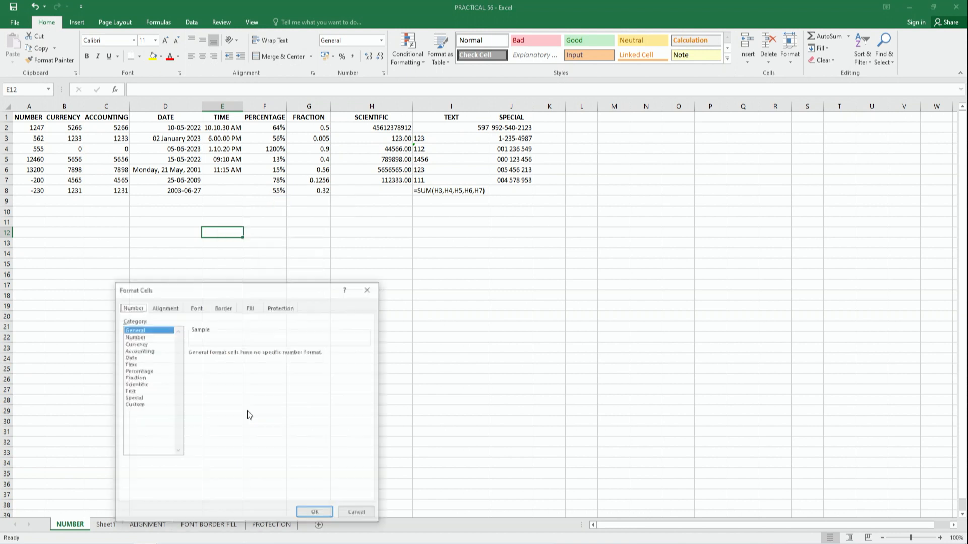
drag(254, 293, 271, 183)
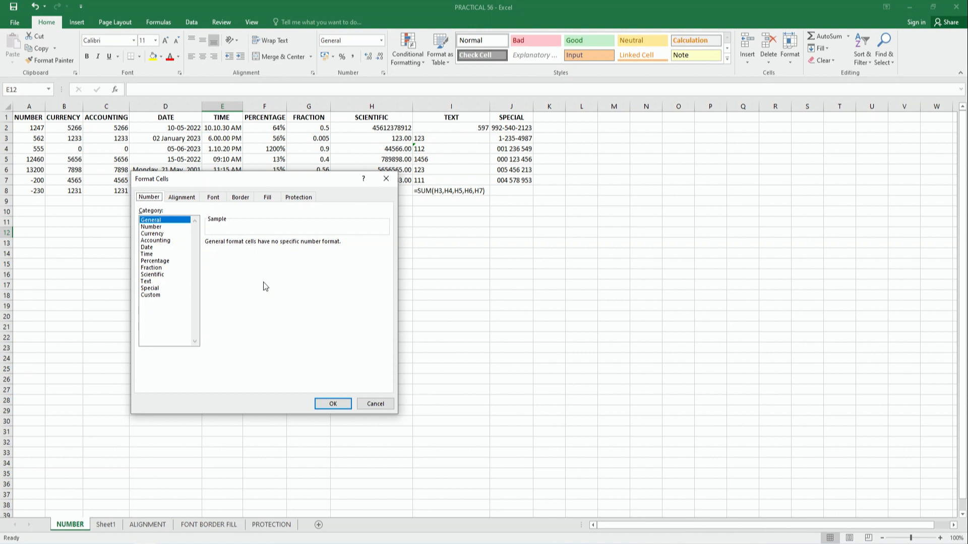
right_click(301, 251)
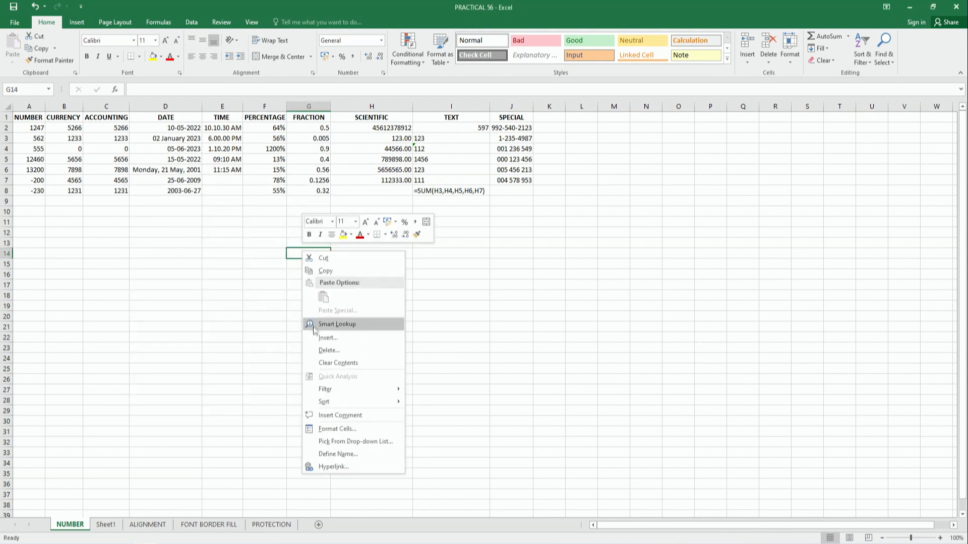
click(340, 429)
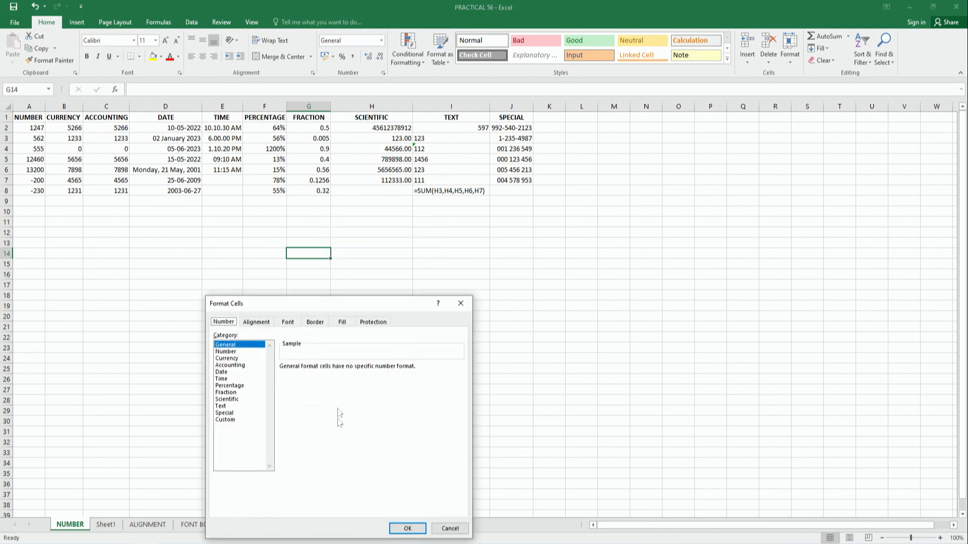
drag(323, 307, 277, 120)
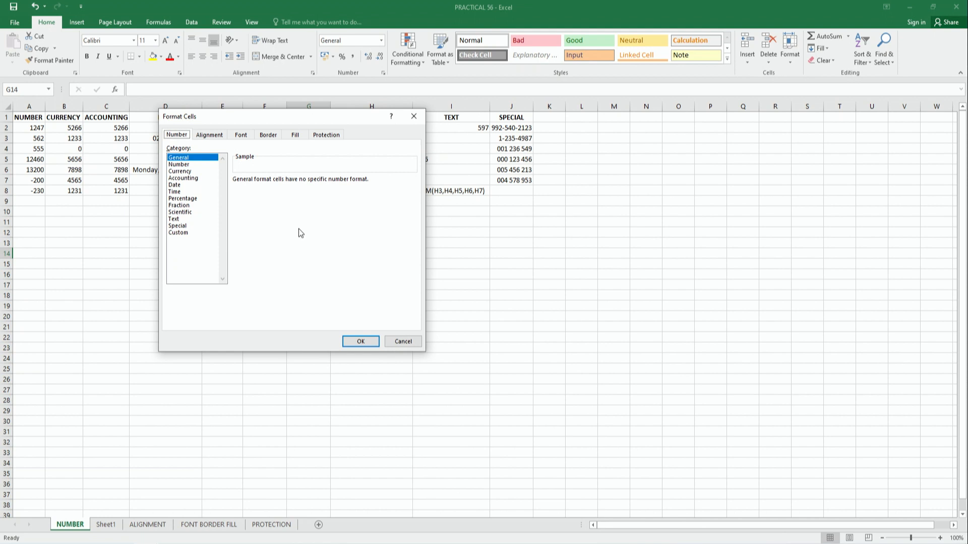
drag(300, 121, 457, 262)
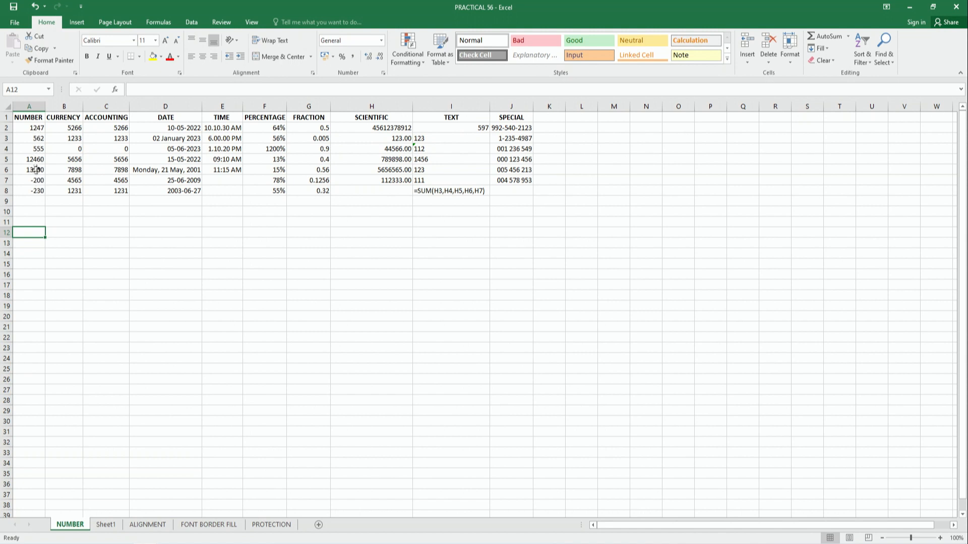
Step: Format the value in A6 as Number with one decimal place and the 1000 separator
drag(31, 128, 31, 138)
click(31, 128)
click(30, 139)
click(30, 170)
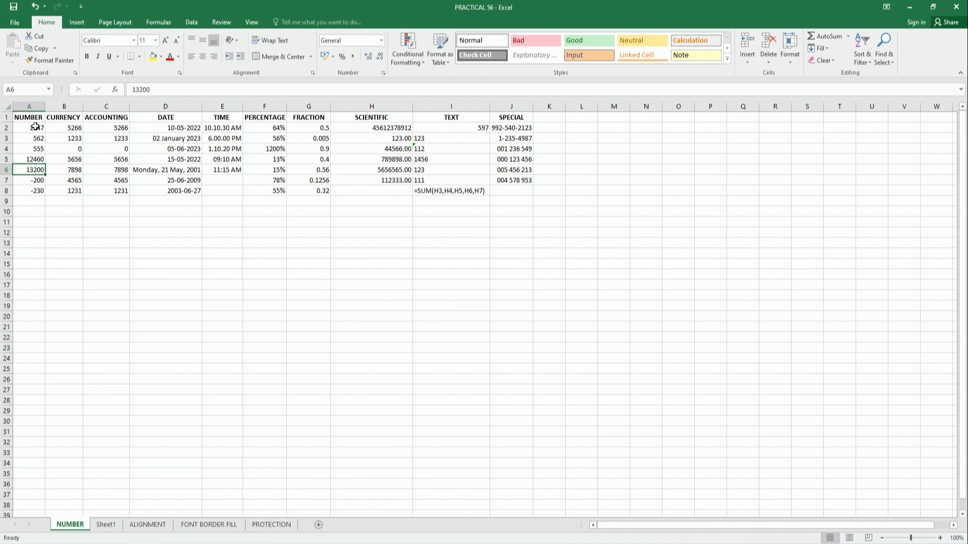
key(ctrl+1)
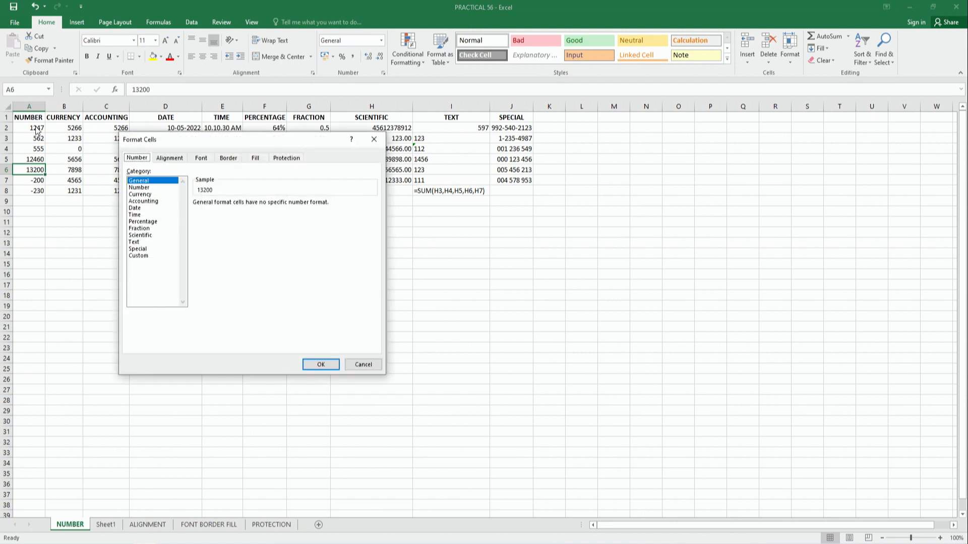
click(139, 187)
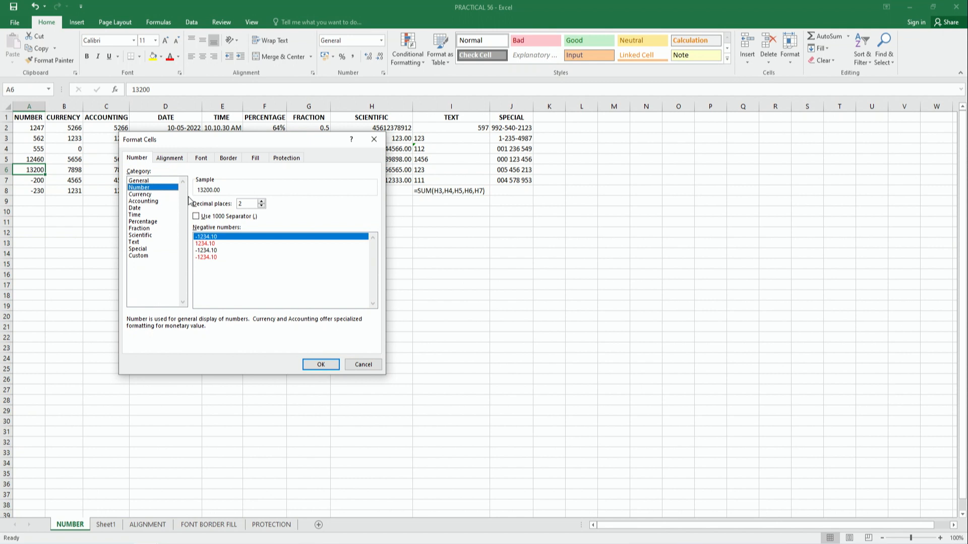
click(261, 201)
click(261, 201)
click(261, 206)
click(261, 206)
click(261, 207)
click(196, 216)
key(Return)
Step: Format the negative value in A7 as Number with two decimals, using the red negative style without a minus sign
click(25, 180)
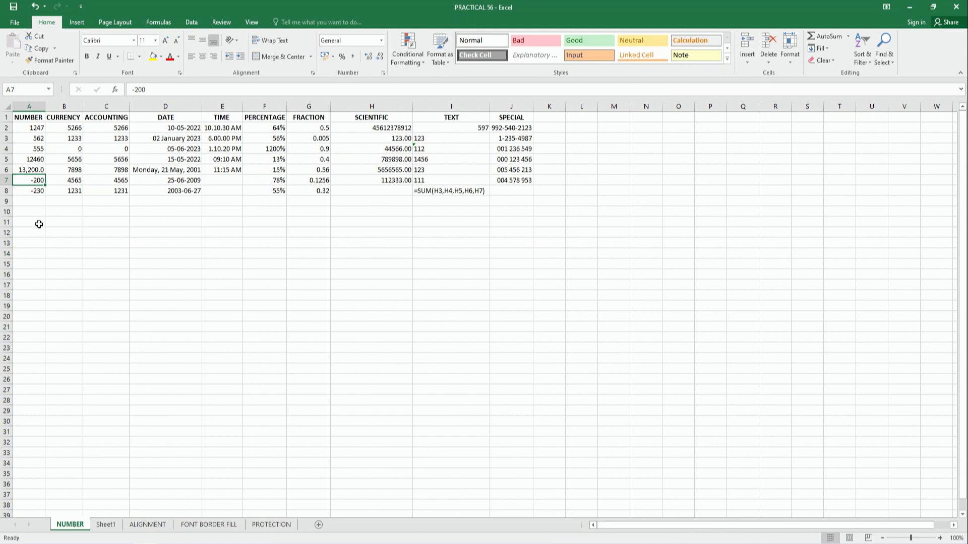
key(ctrl+1)
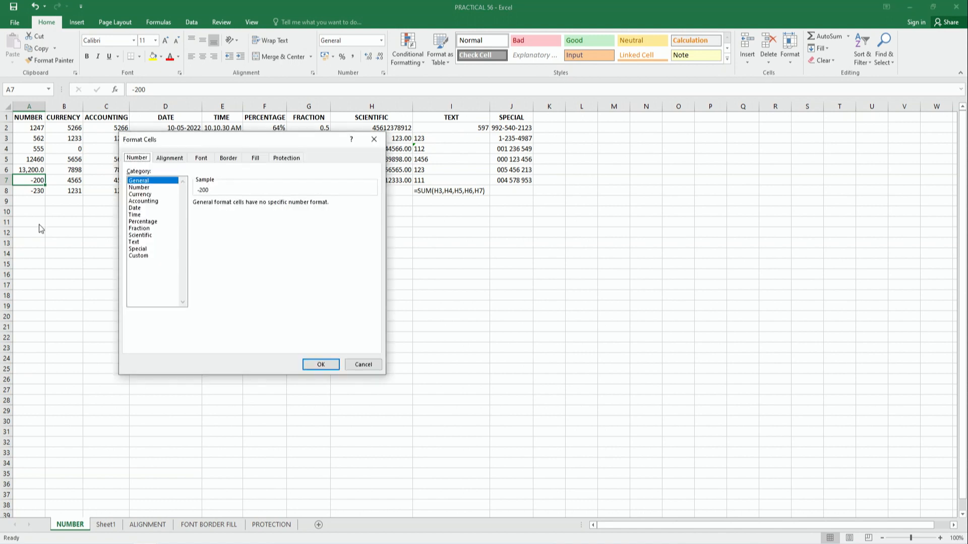
click(134, 188)
click(208, 244)
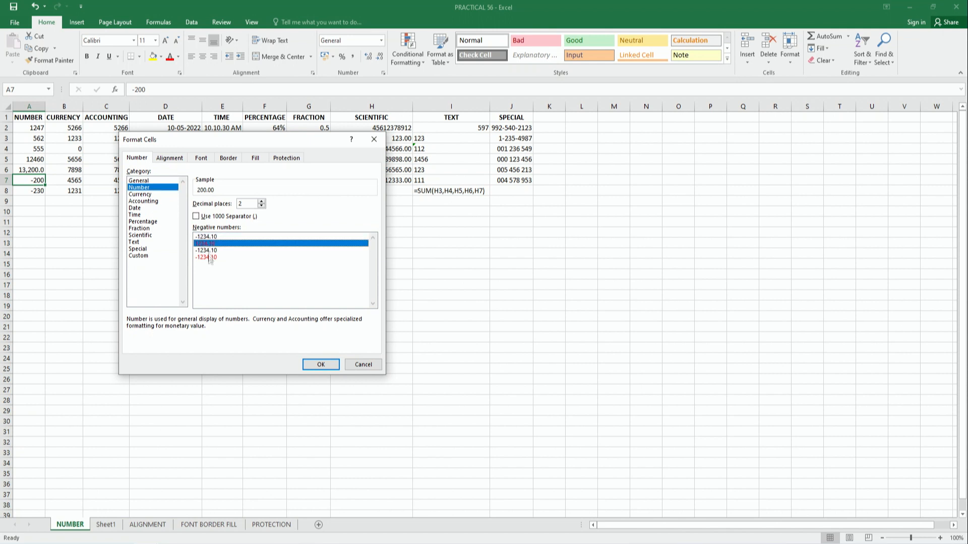
click(320, 365)
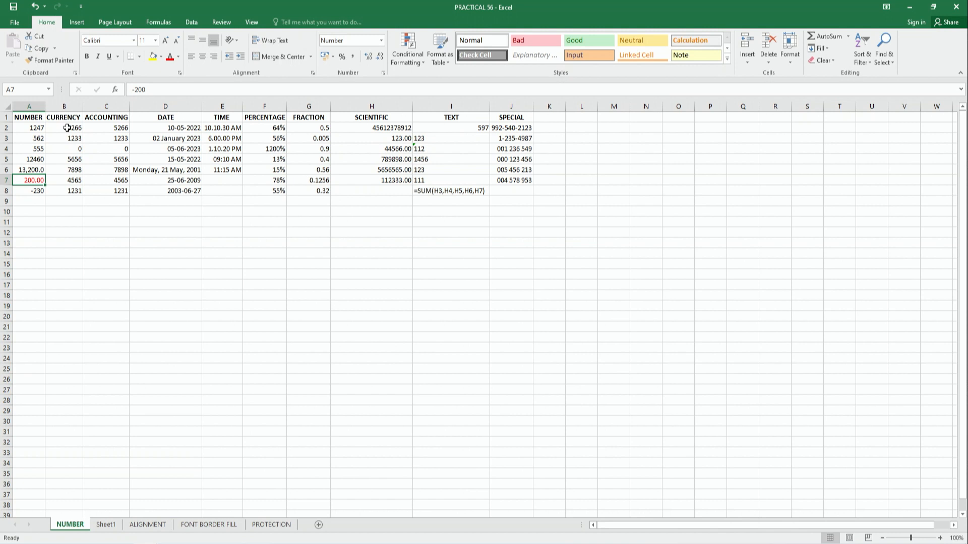
key(ctrl+1)
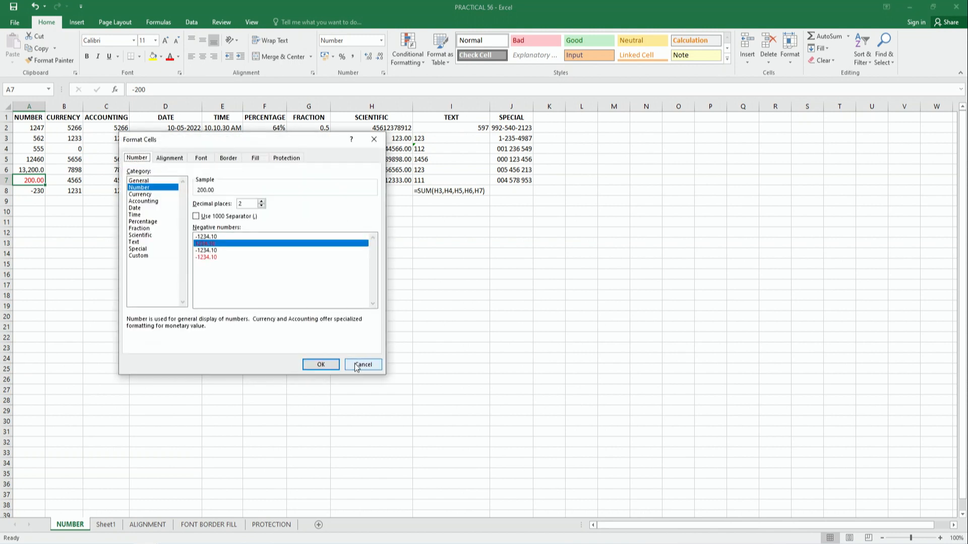
click(356, 368)
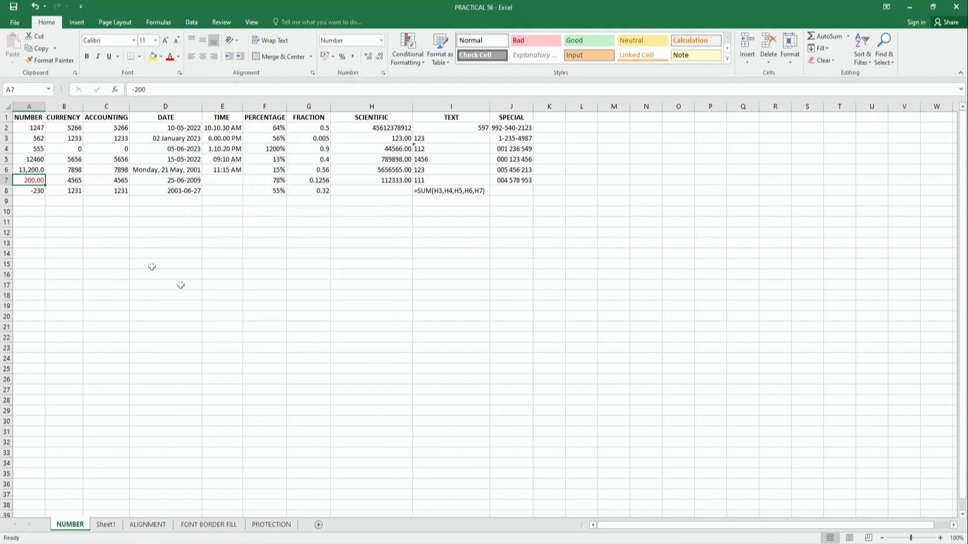
Step: Browse the currency symbols and apply the Currency format with the ₹ symbol and two decimals to B2:B8
drag(73, 129, 66, 191)
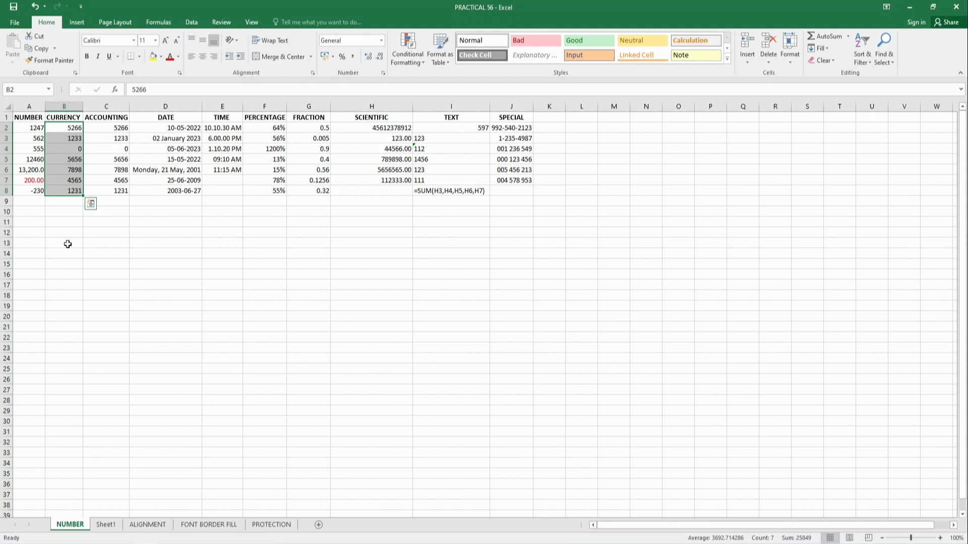
key(ctrl+1)
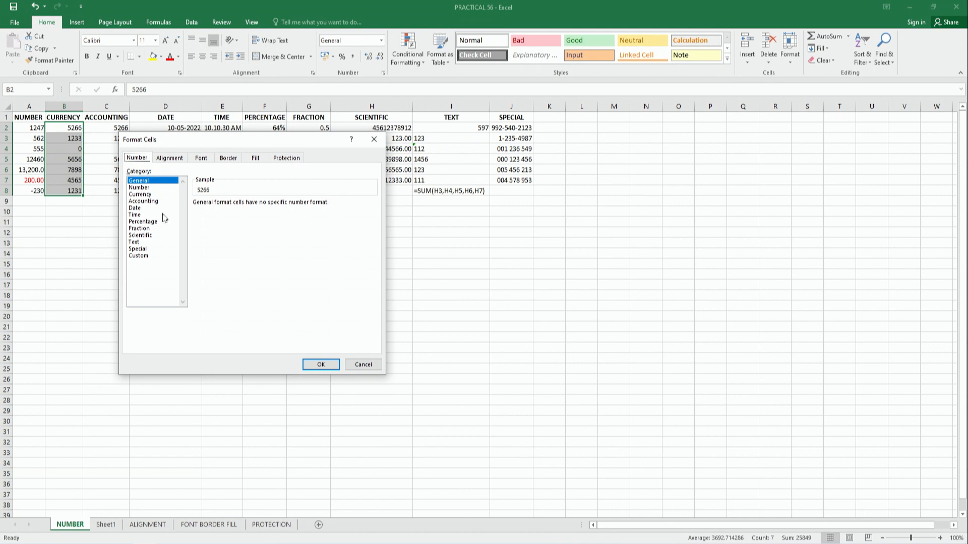
click(150, 195)
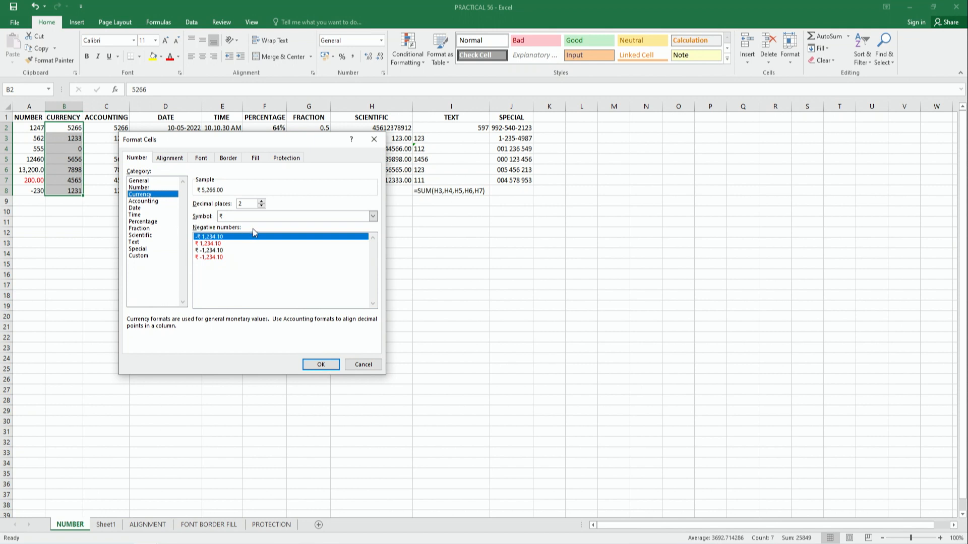
click(372, 217)
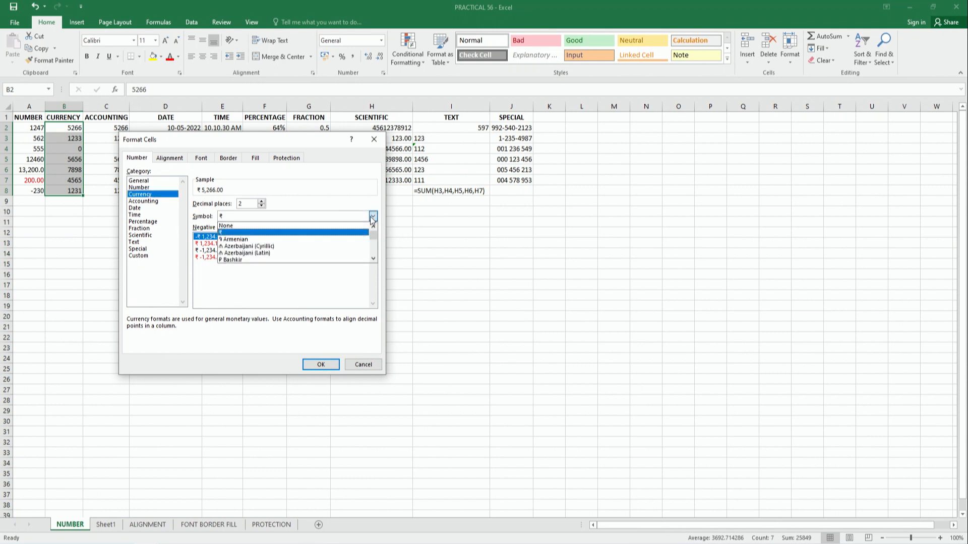
click(373, 259)
click(373, 259)
click(373, 260)
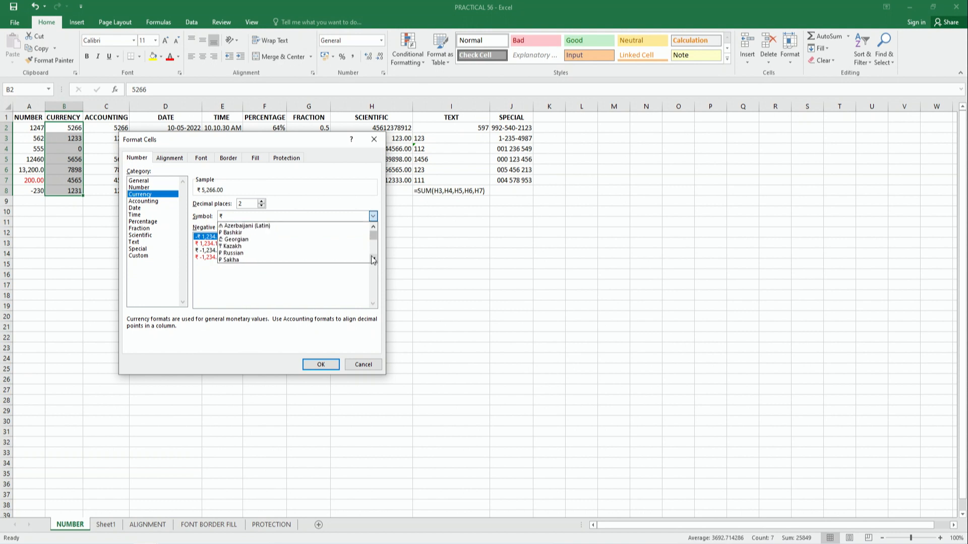
click(373, 217)
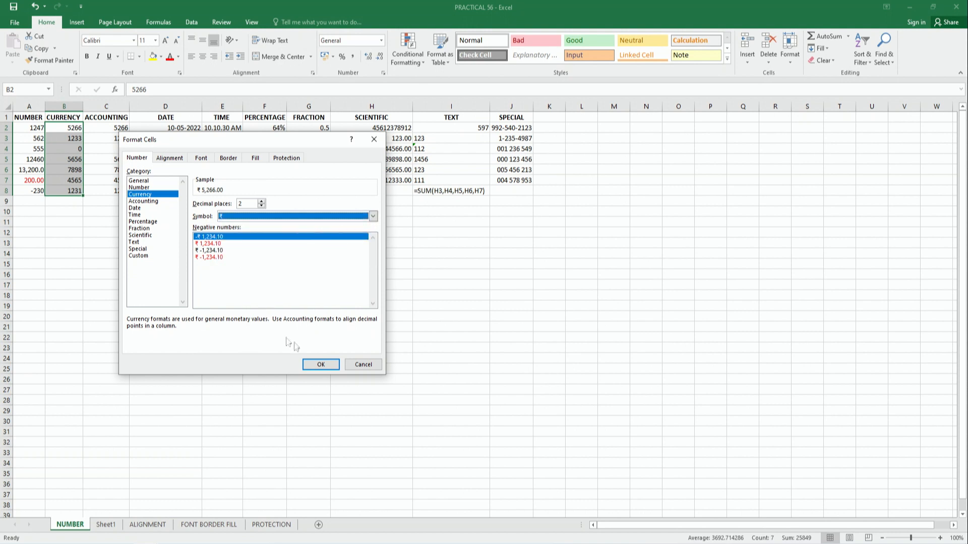
click(320, 365)
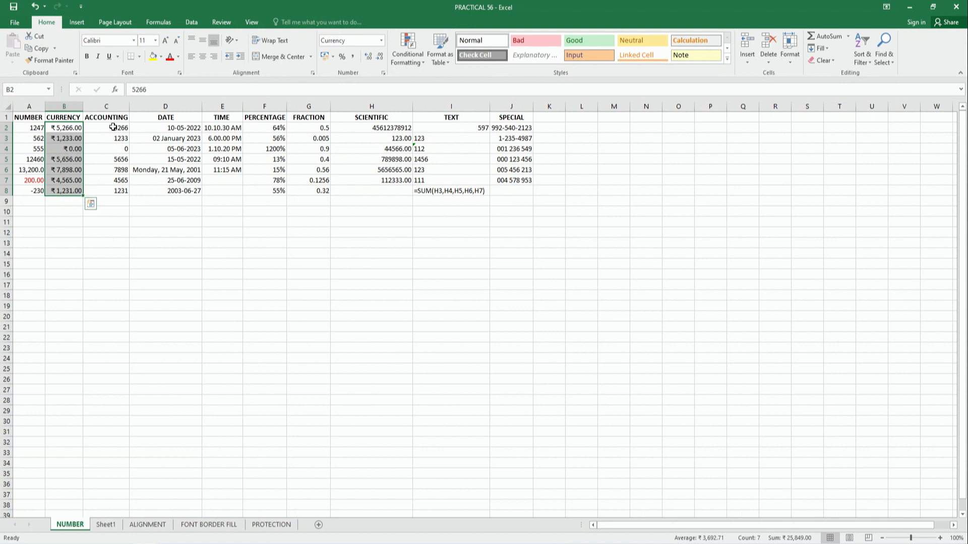
Step: Apply the Accounting format with the ₹ symbol and two decimals to C2:C8 and compare its zero value with the CURRENCY column's
drag(113, 127, 104, 190)
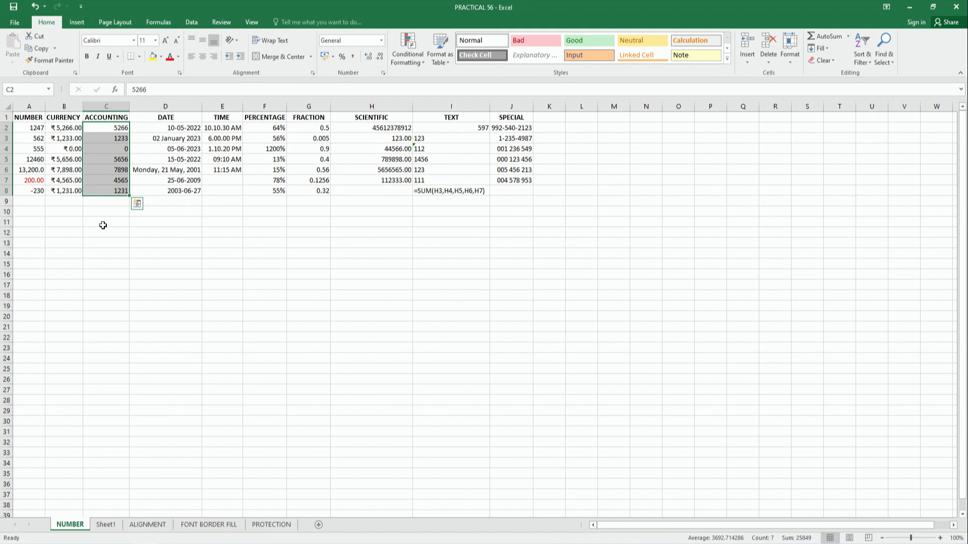
key(ctrl+1)
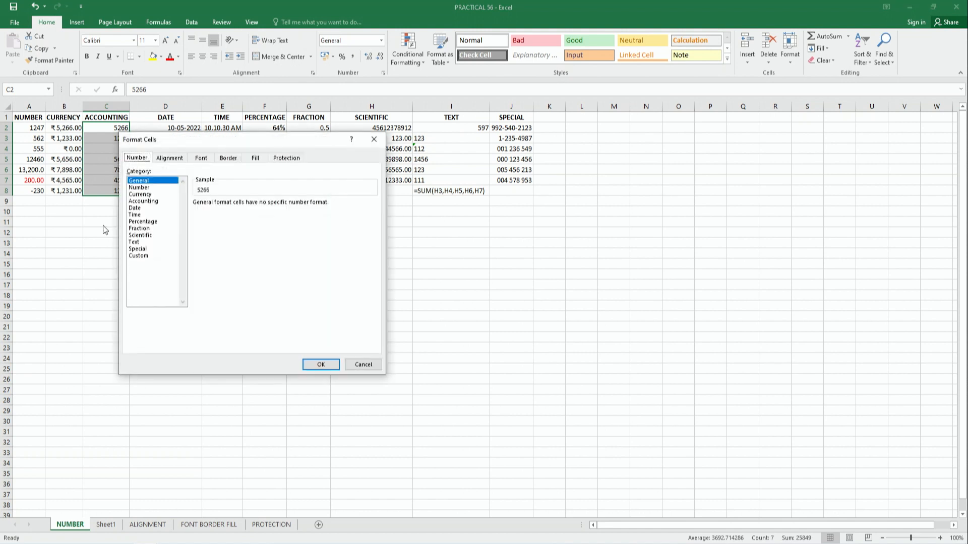
click(144, 201)
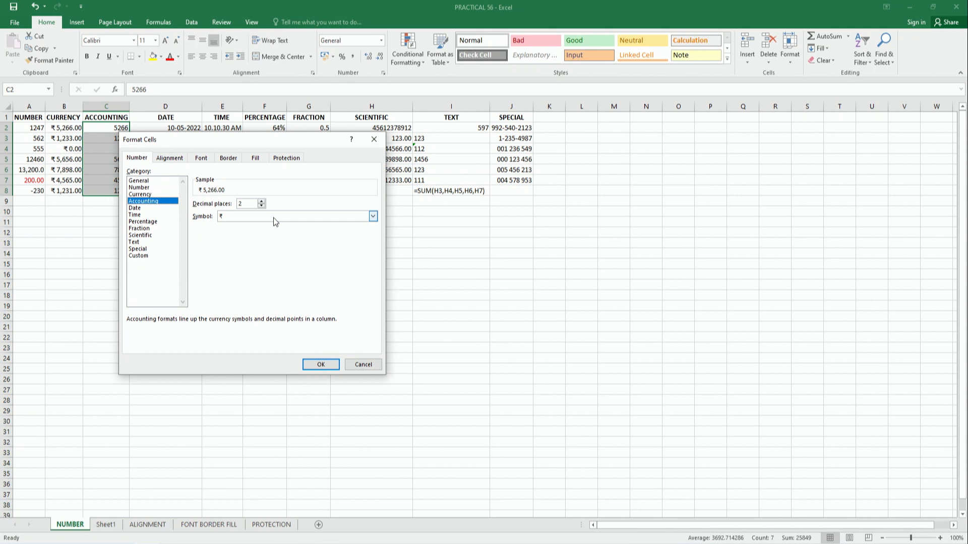
click(312, 367)
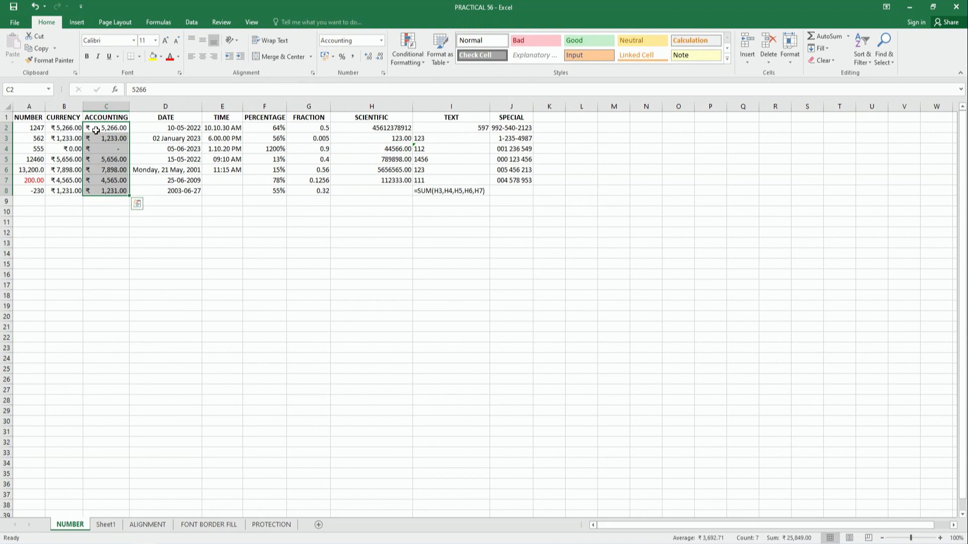
click(114, 149)
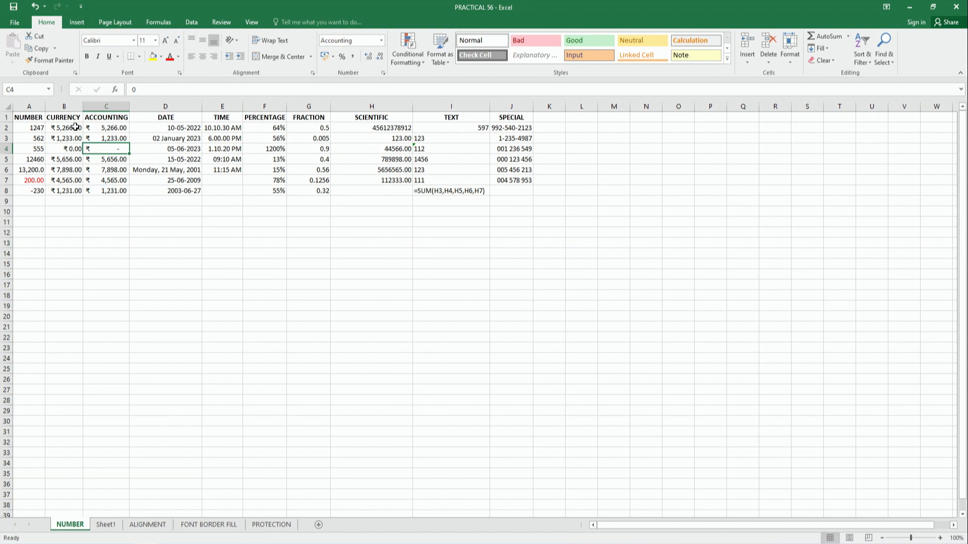
click(123, 129)
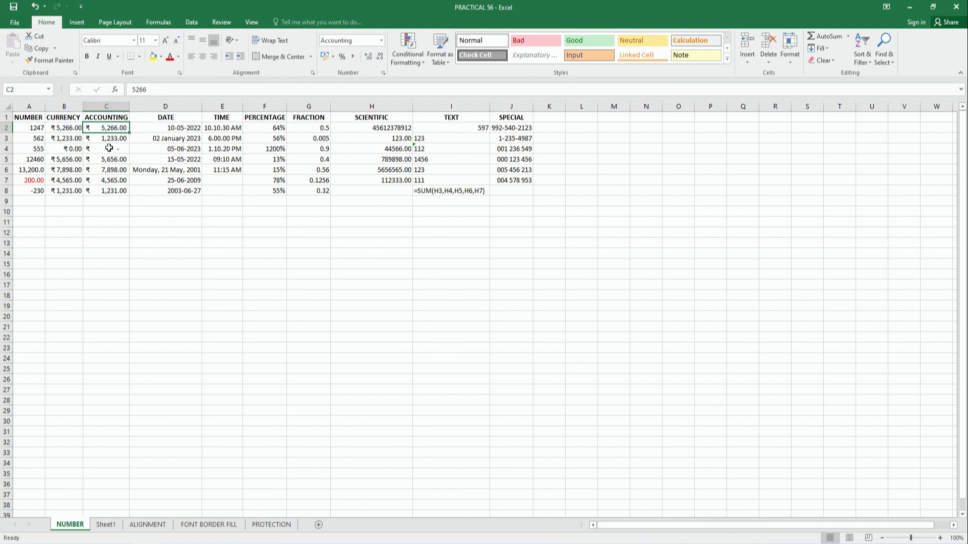
click(74, 149)
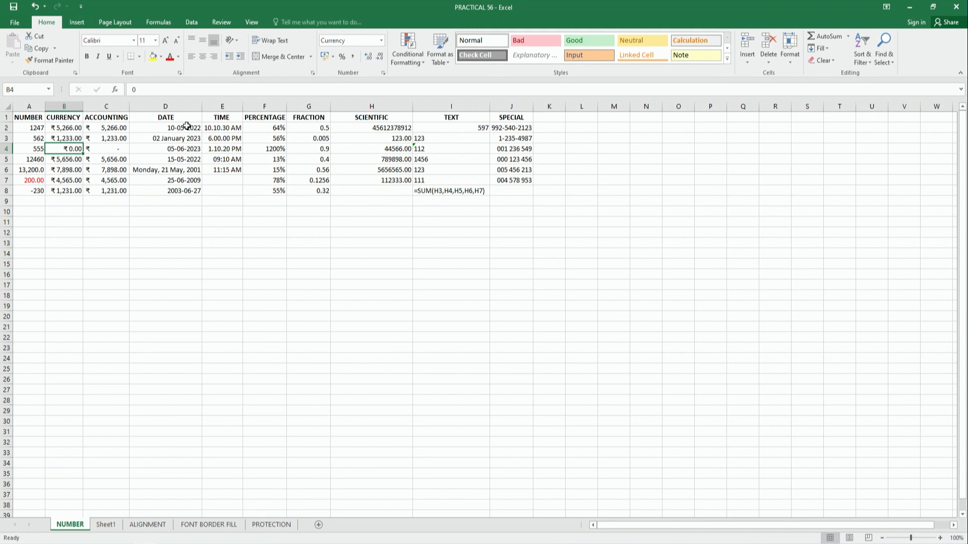
Step: Browse the Date format types for D2:D8 and preview the 14 March 2012 style without applying it
drag(186, 126, 181, 190)
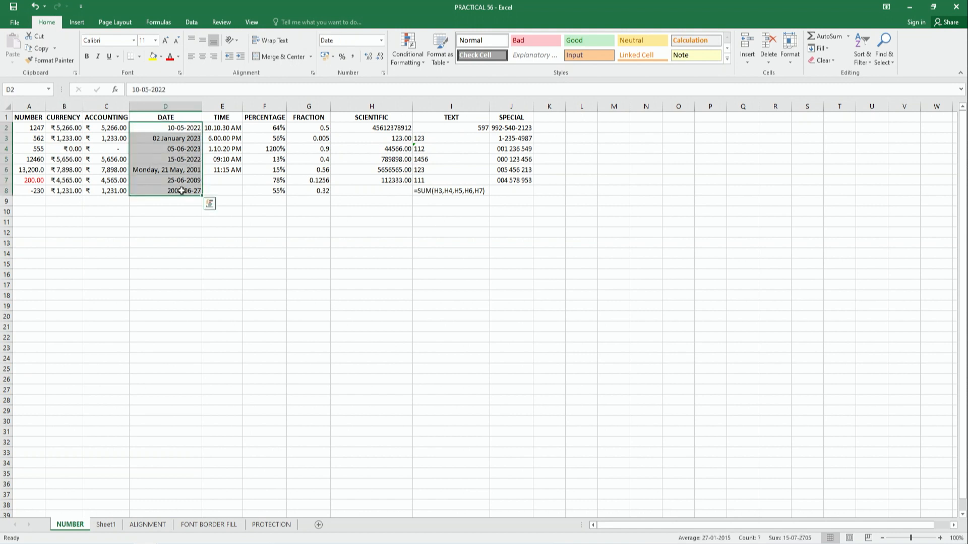
key(ctrl+1)
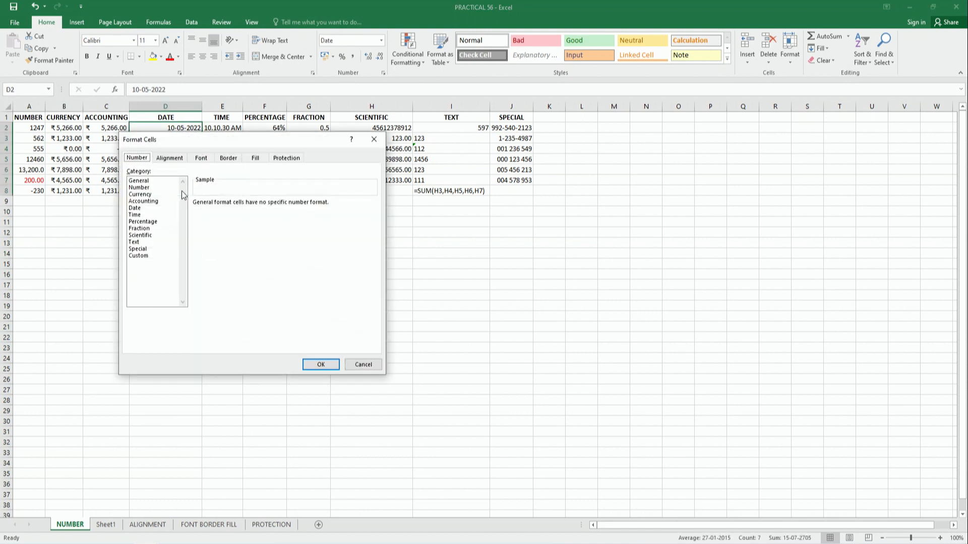
click(147, 208)
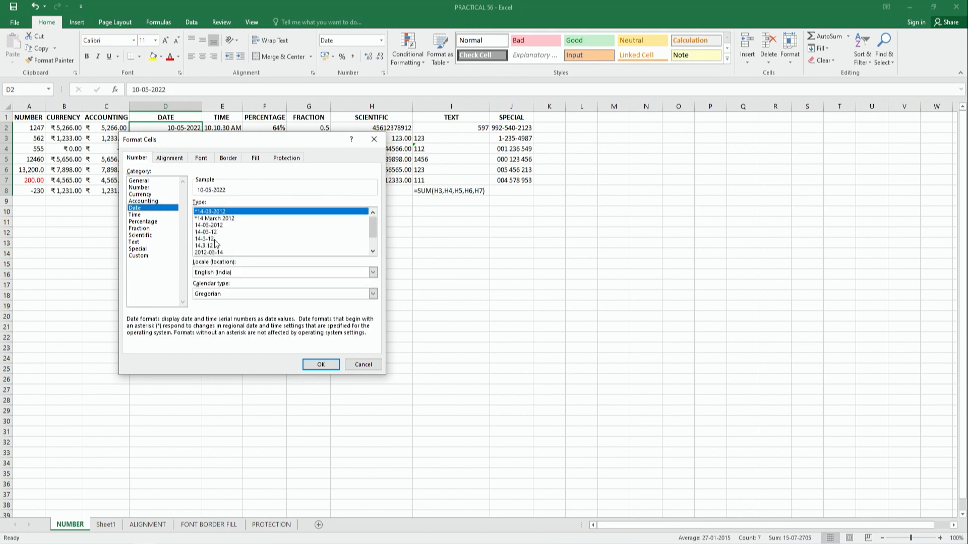
drag(373, 225, 376, 238)
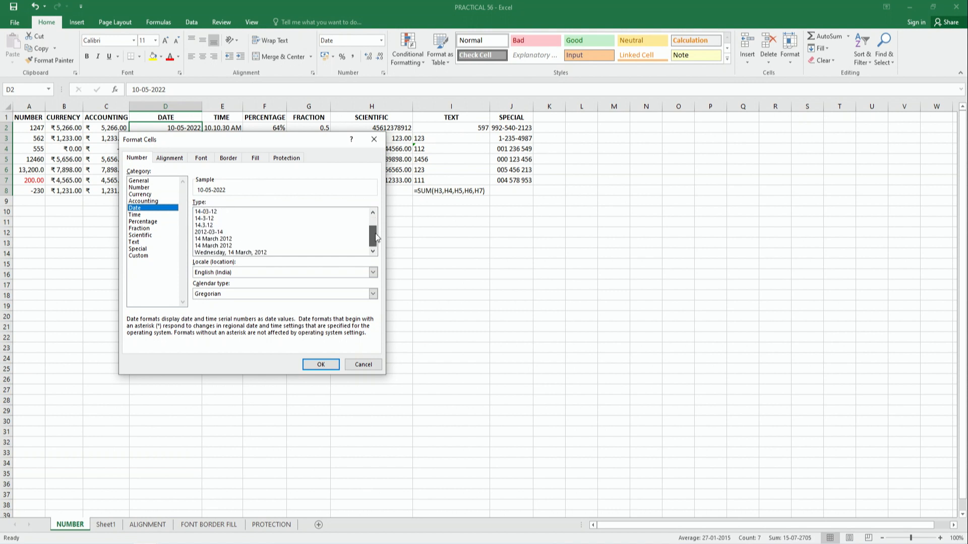
click(231, 239)
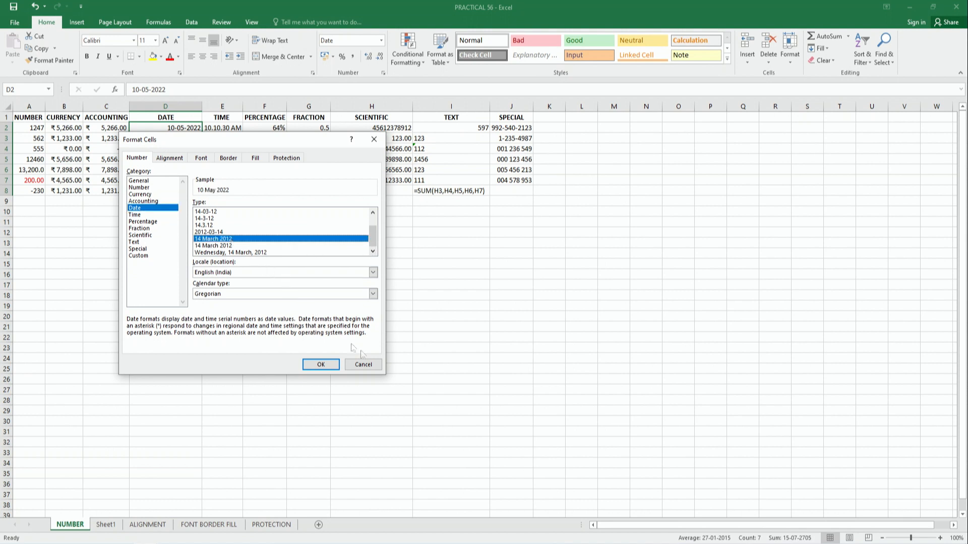
click(373, 366)
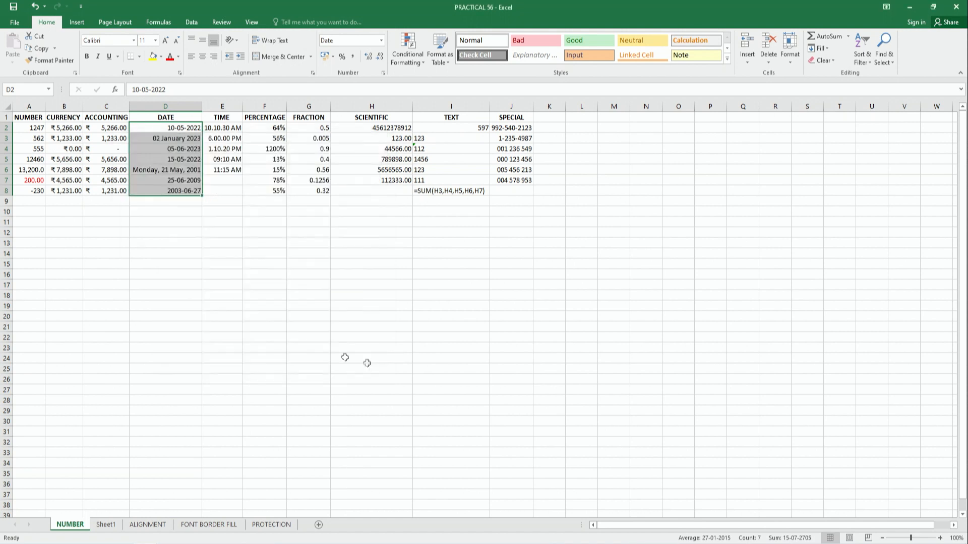
Step: Examine the entries in D2:D8 one by one to compare their displayed date styles with the underlying values
click(162, 138)
click(179, 148)
click(178, 159)
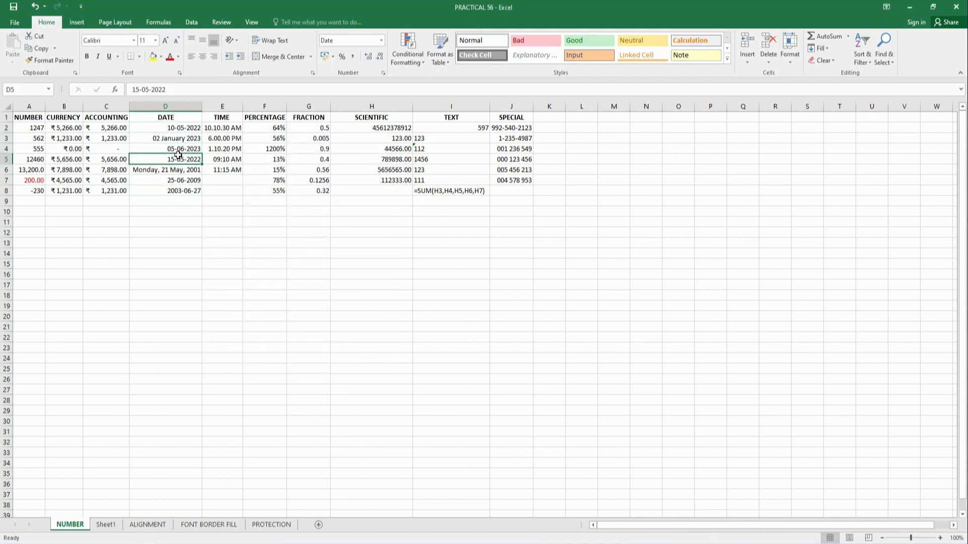
click(176, 170)
click(176, 180)
click(174, 190)
click(178, 147)
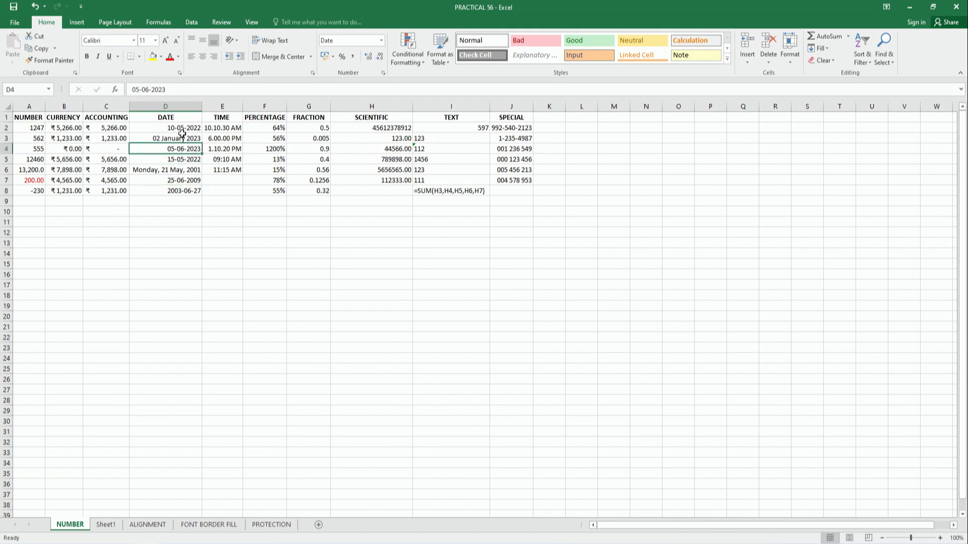
click(187, 127)
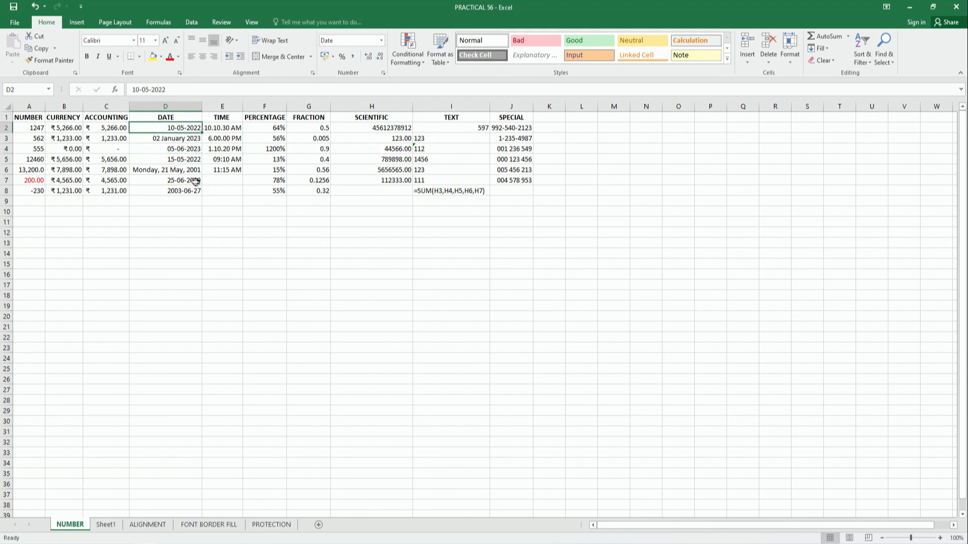
Step: Inspect the time values in E2:E6 and preview the 01:30 PM and 1.30.55 PM time types for E6 without applying them
click(231, 129)
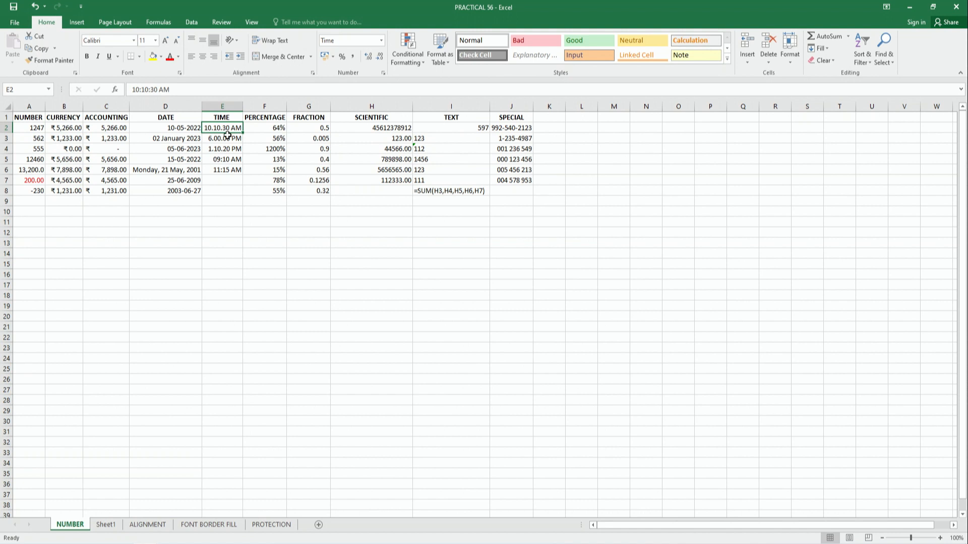
click(226, 138)
key(ctrl+c)
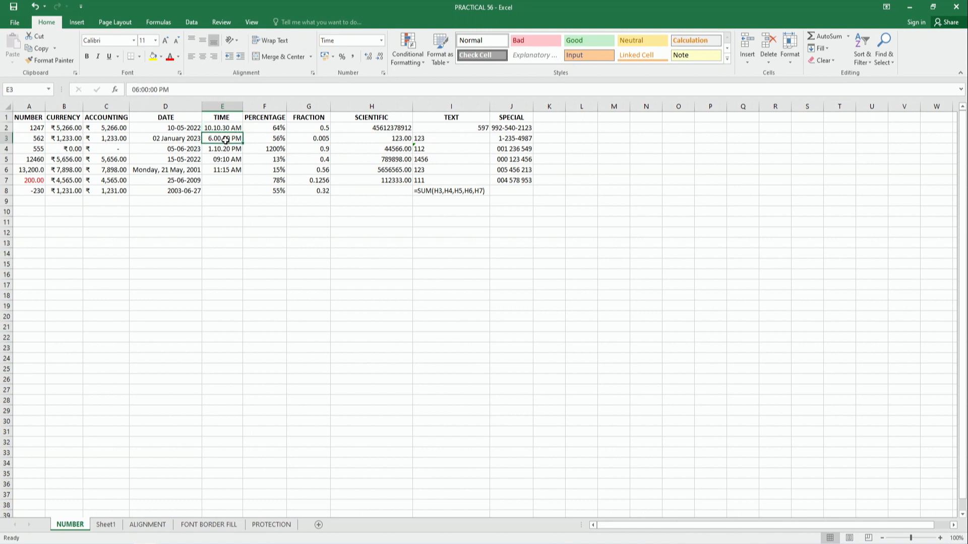
click(225, 148)
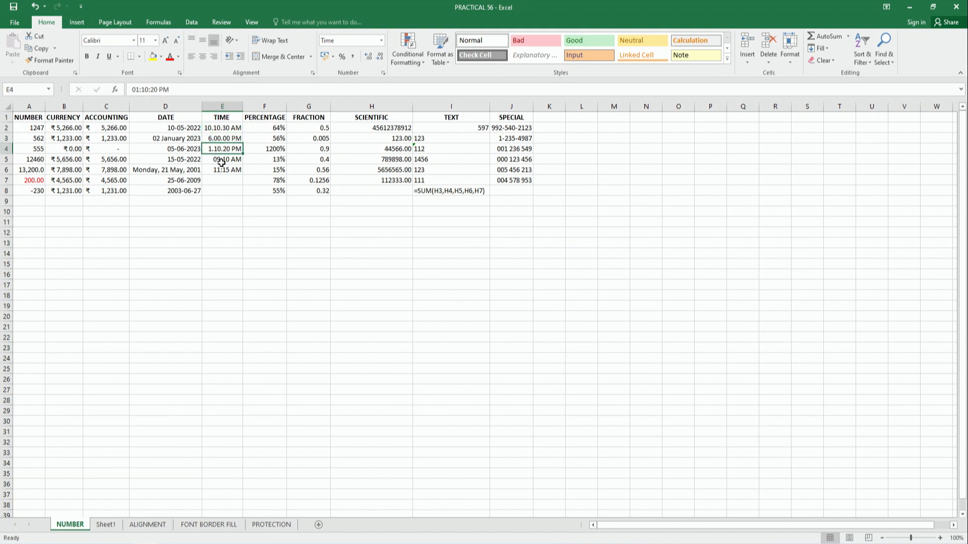
click(221, 162)
click(222, 171)
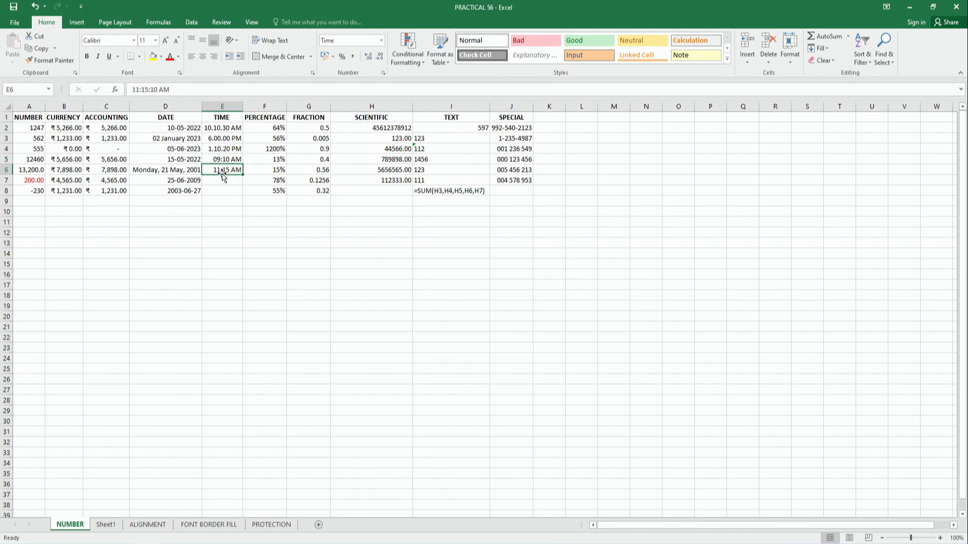
key(ctrl+1)
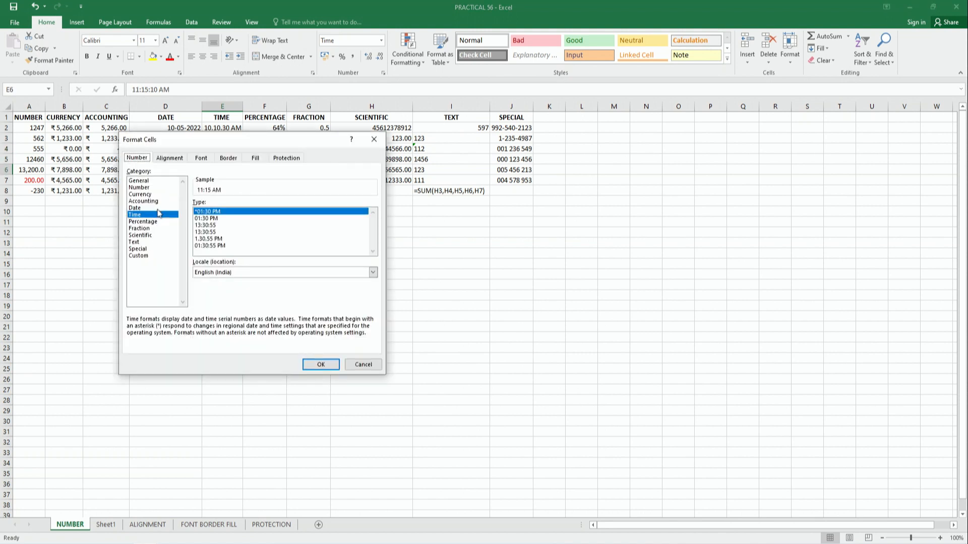
click(205, 219)
click(209, 239)
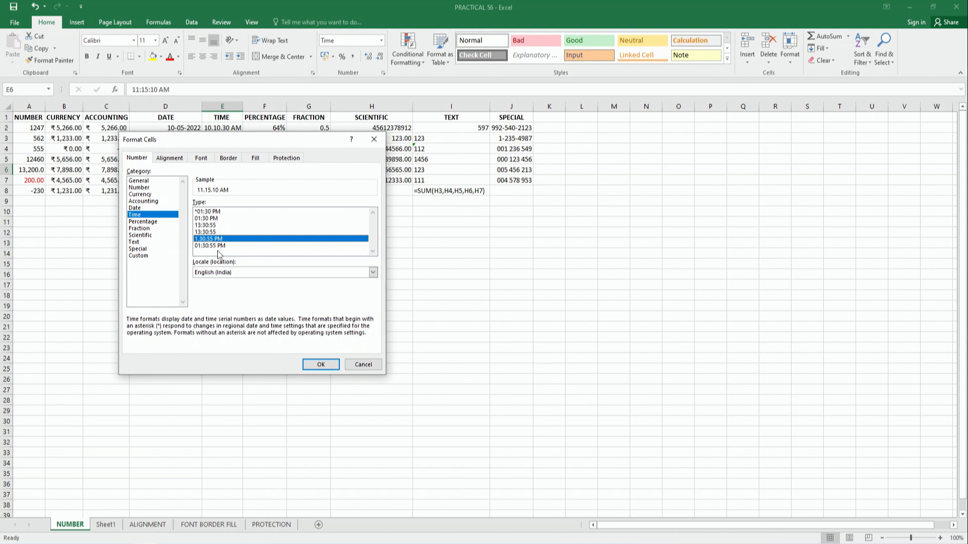
click(361, 364)
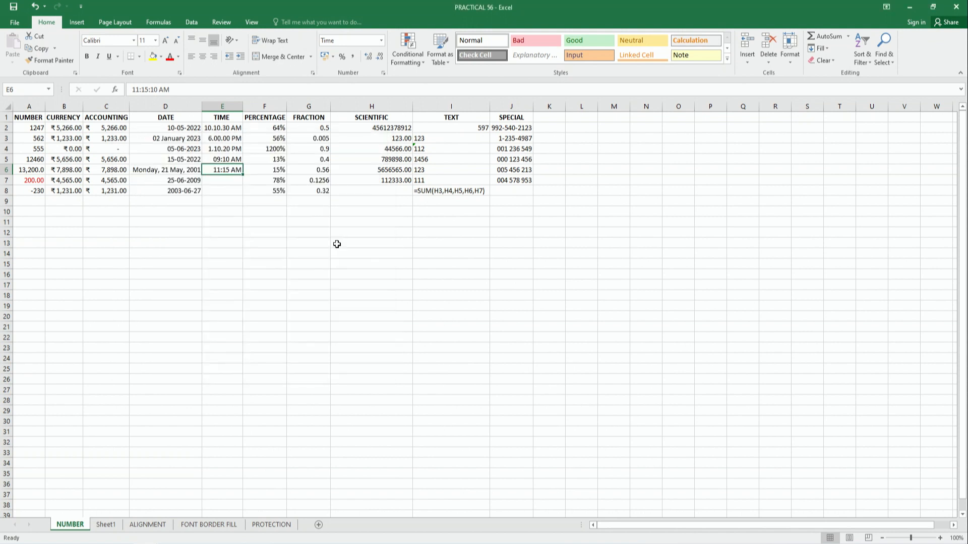
Step: Apply the Percentage format with 0 decimal places to F2:F8
drag(272, 128, 278, 191)
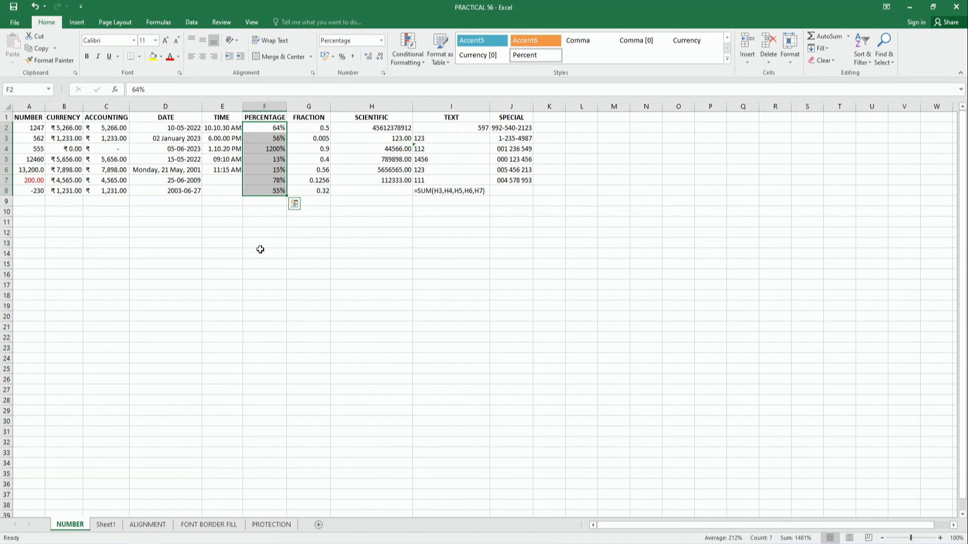
key(ctrl+1)
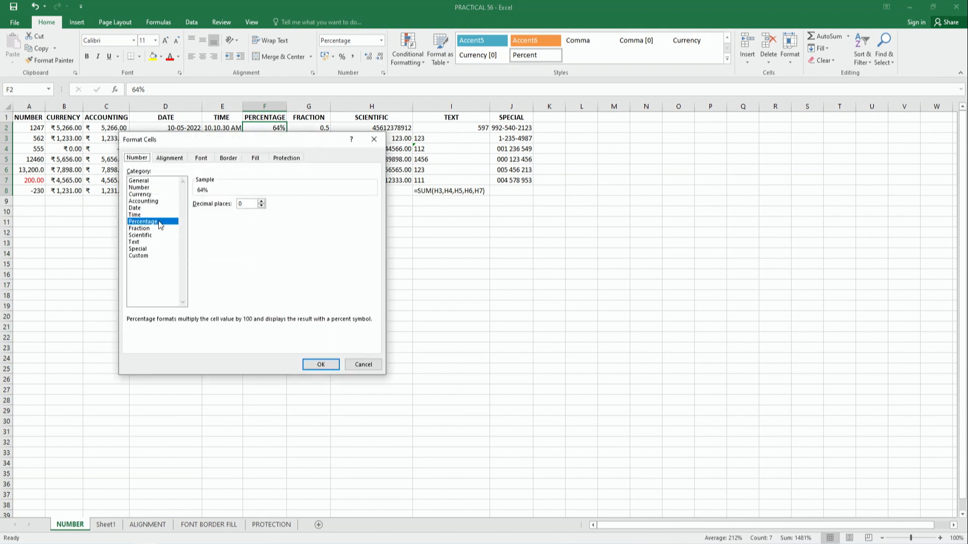
click(321, 364)
click(266, 222)
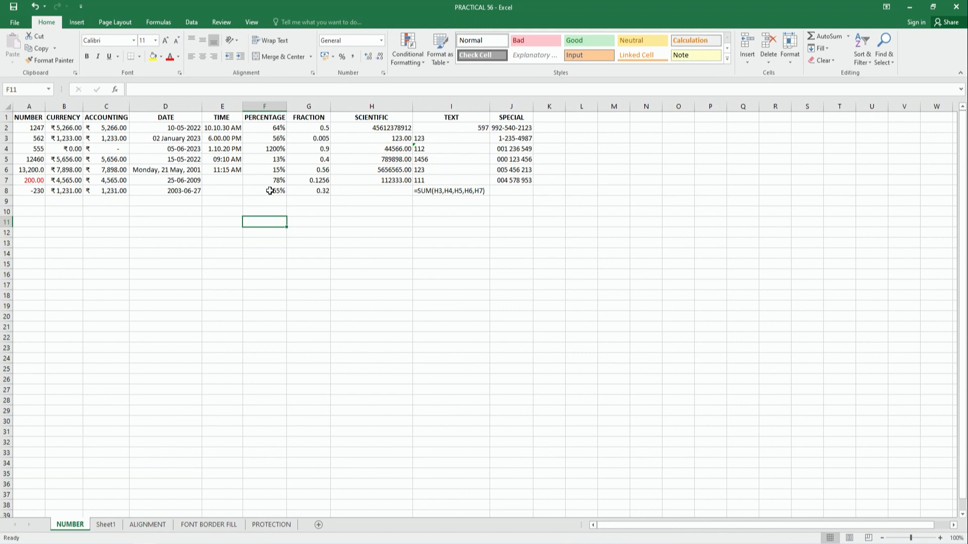
Step: Review the decimals in the FRACTION column and format G2:G8 as Fraction with the "Up to one digit (1/4)" type
click(319, 128)
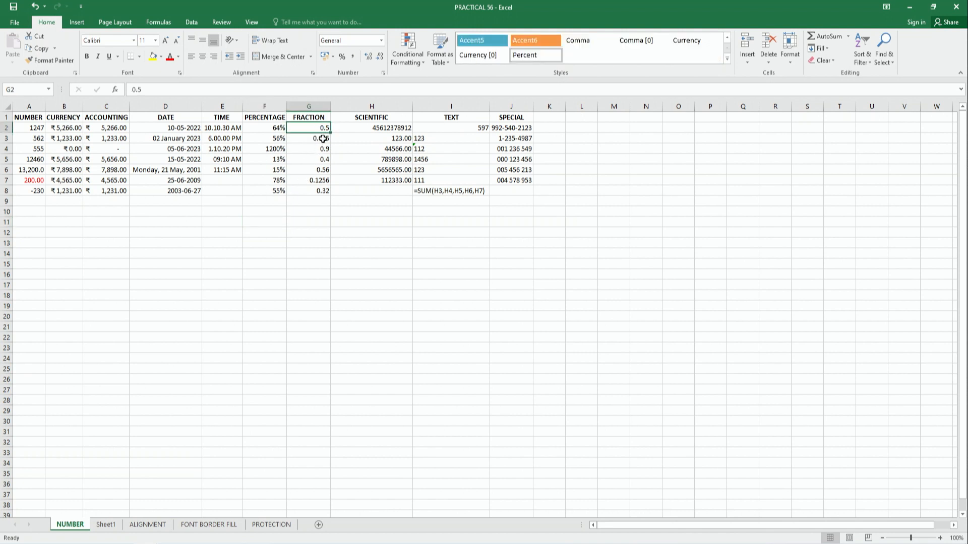
click(322, 138)
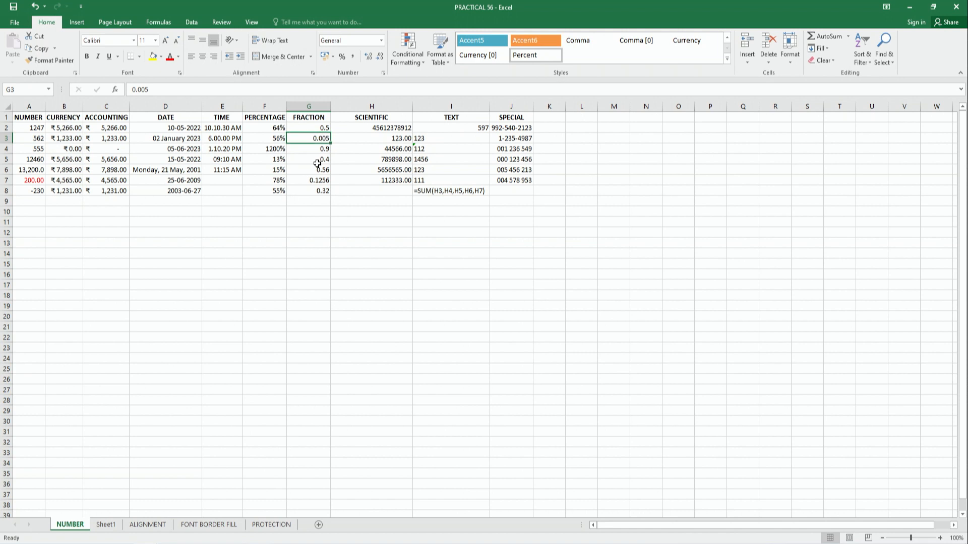
click(321, 150)
click(321, 160)
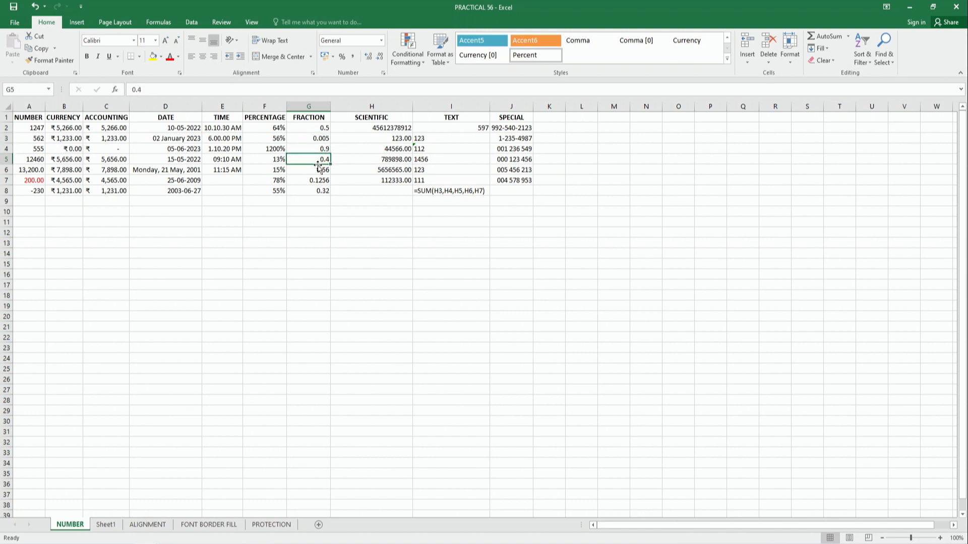
click(317, 170)
click(316, 182)
click(314, 193)
drag(315, 128, 314, 188)
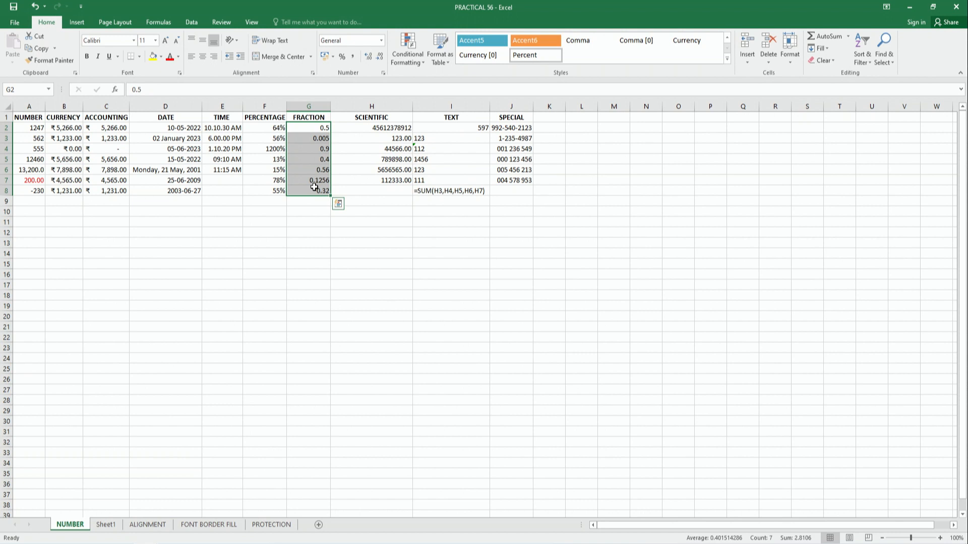
key(ctrl+1)
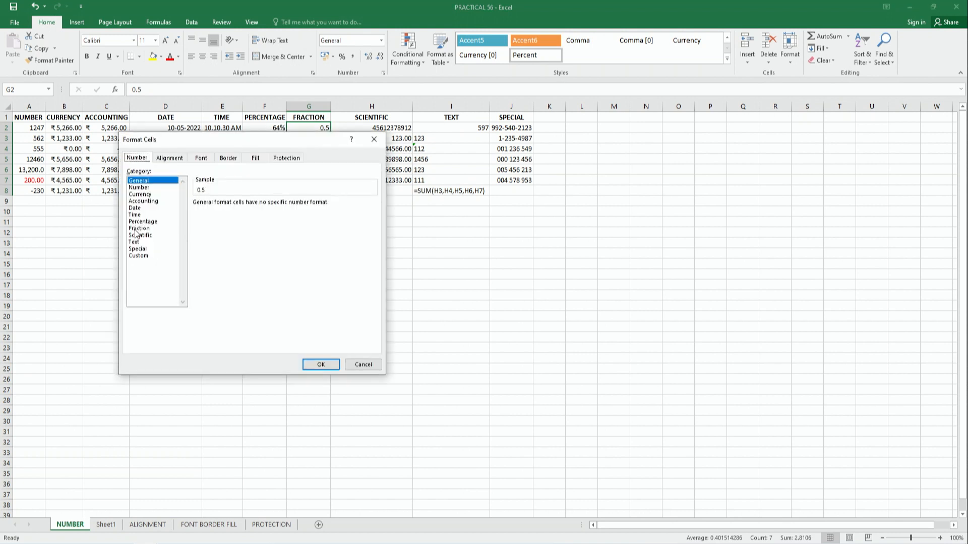
click(137, 229)
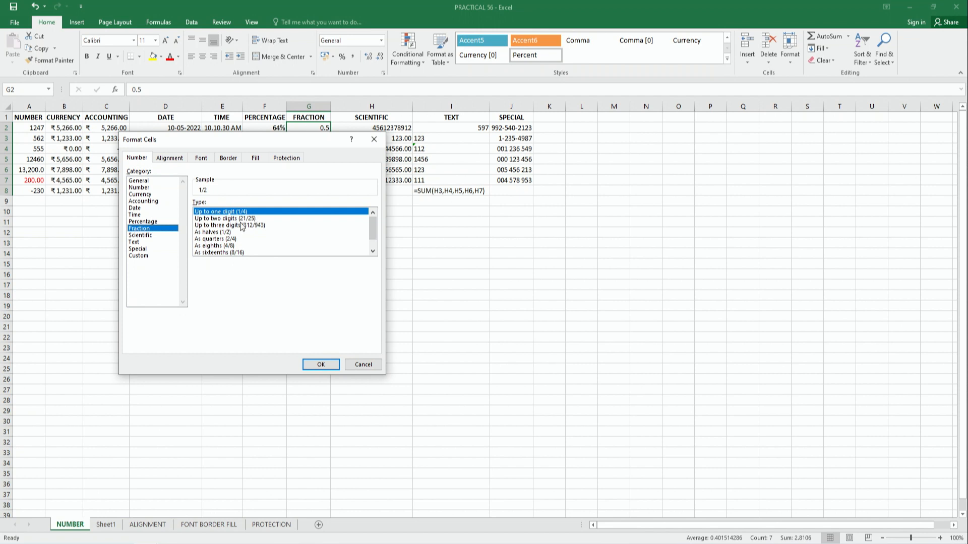
click(319, 365)
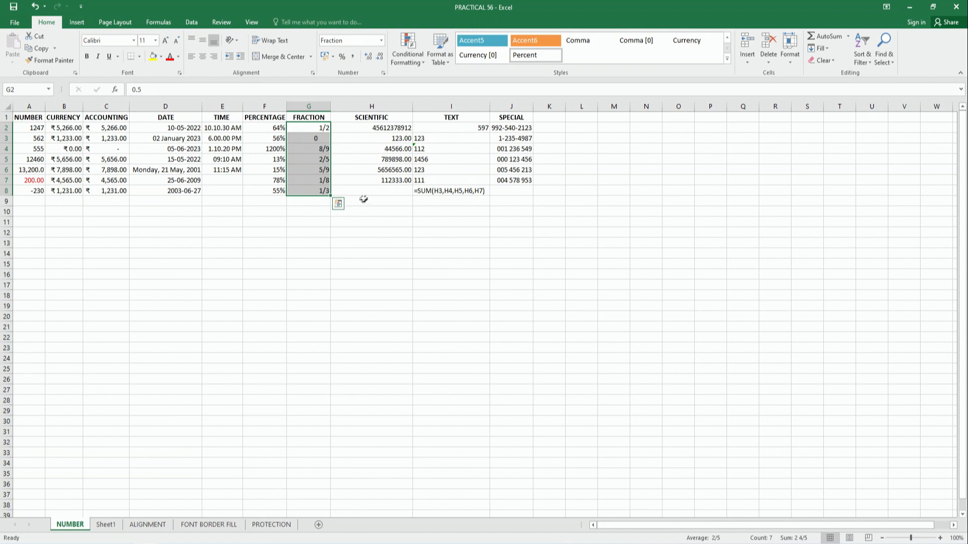
Step: Format the numbers in H2:H8 as Scientific and check the underlying value of H6
click(393, 127)
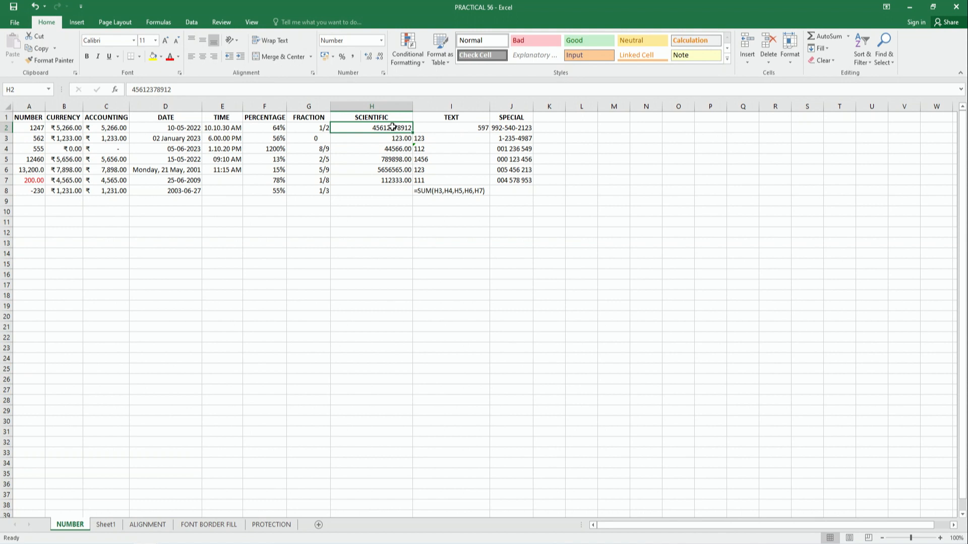
drag(406, 135, 370, 189)
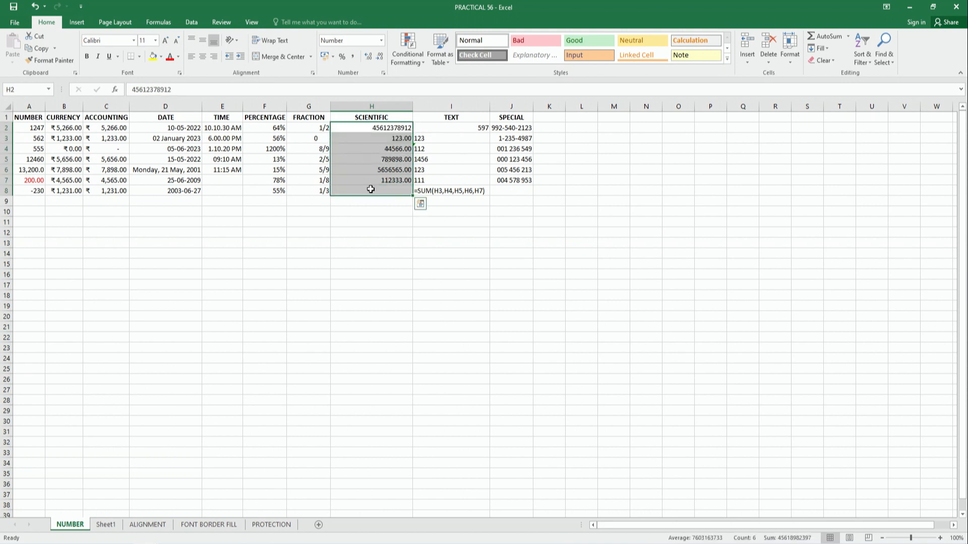
key(ctrl+1)
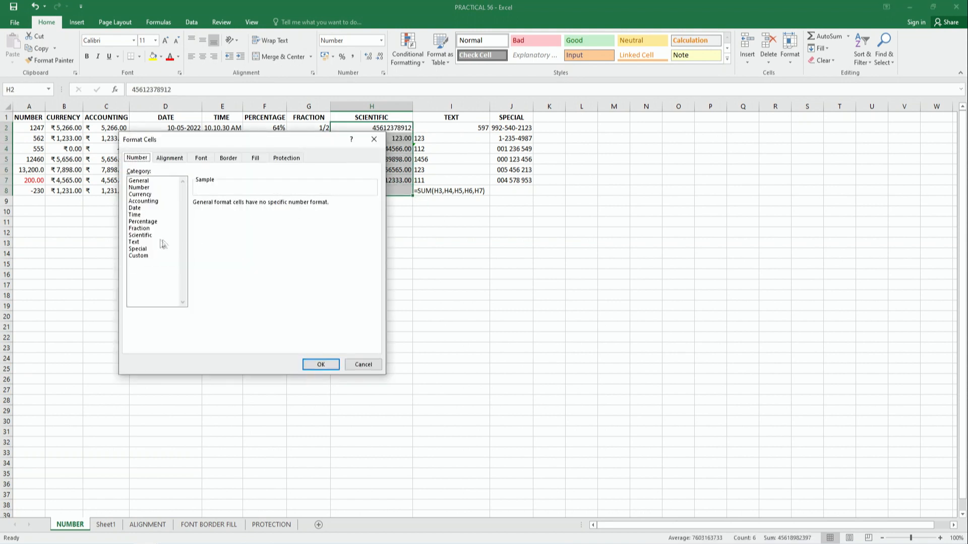
click(139, 235)
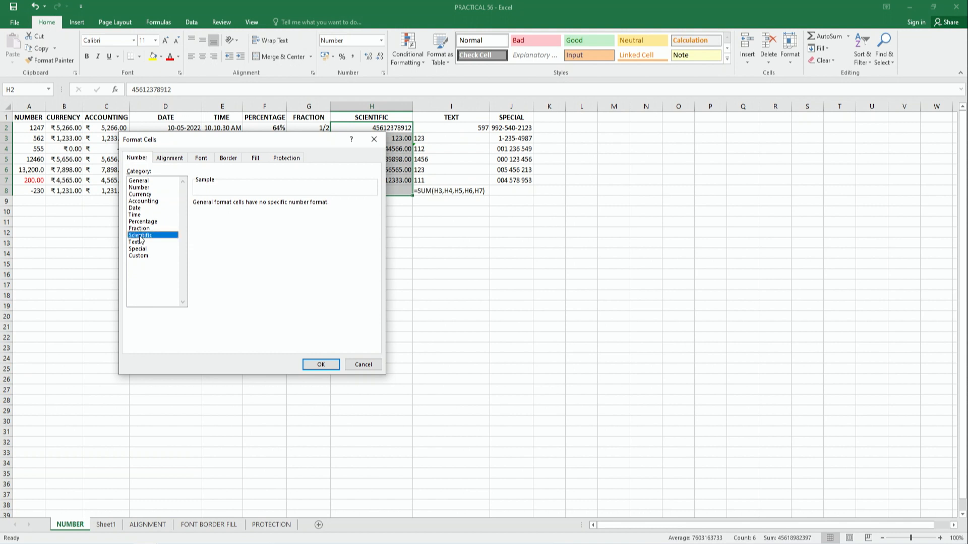
click(316, 363)
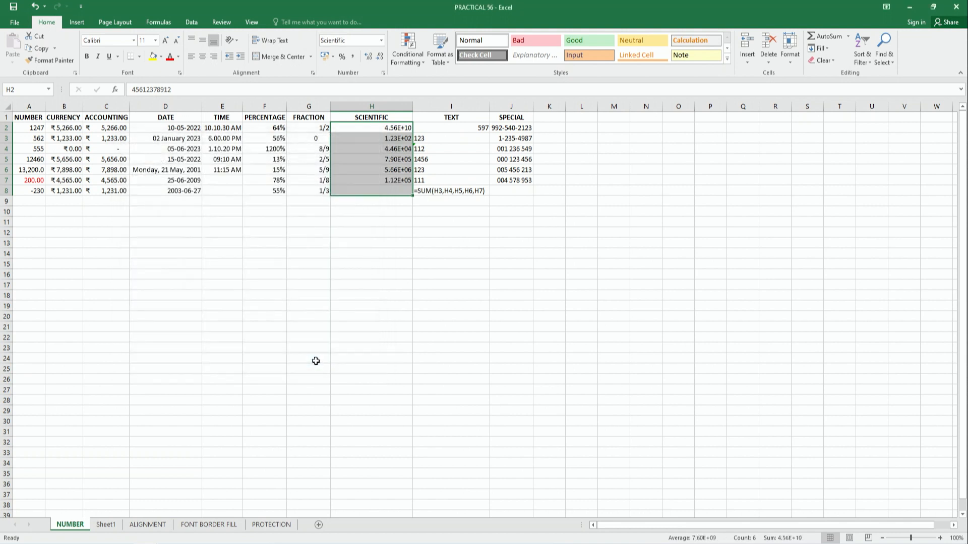
click(382, 170)
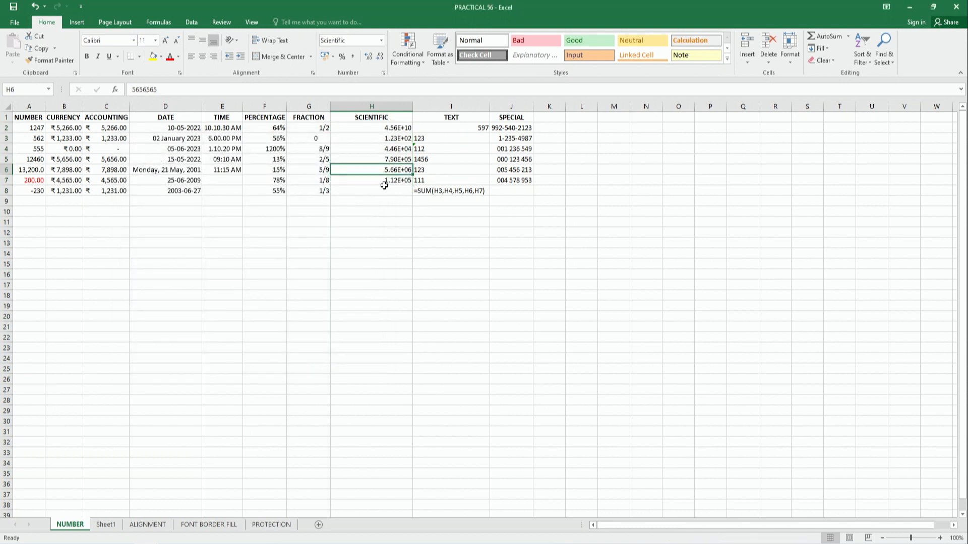
Step: Make I5:I6 in the TEXT column bold and apply the Text number format to both cells
click(465, 137)
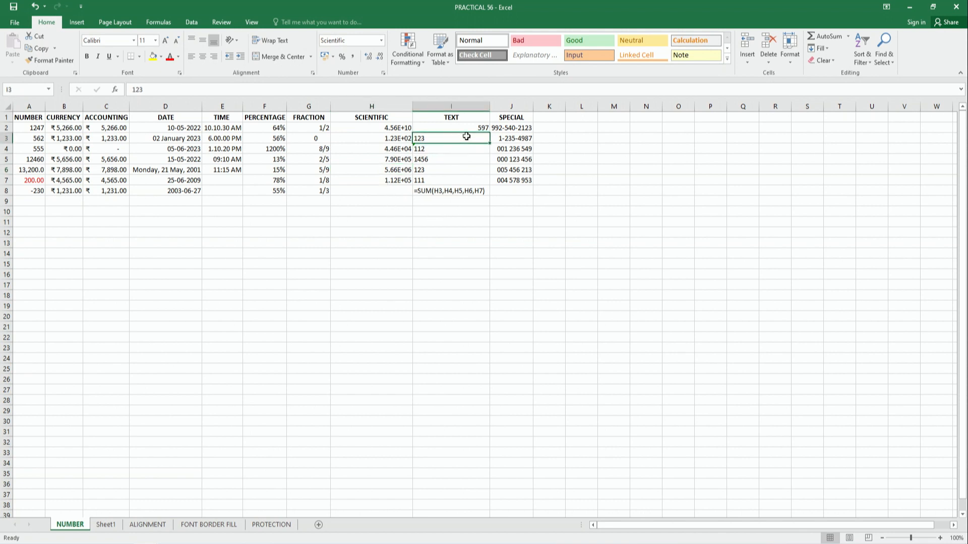
click(455, 128)
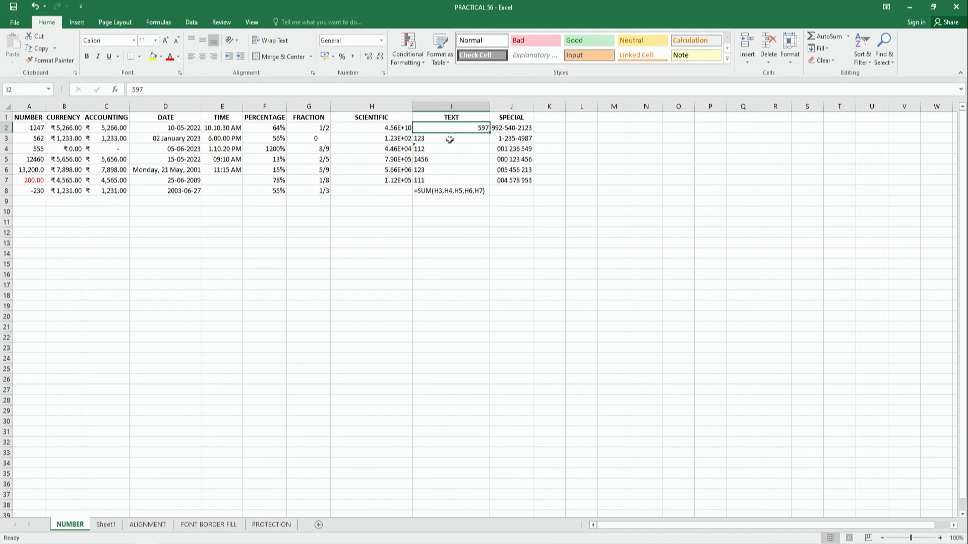
drag(451, 159, 452, 172)
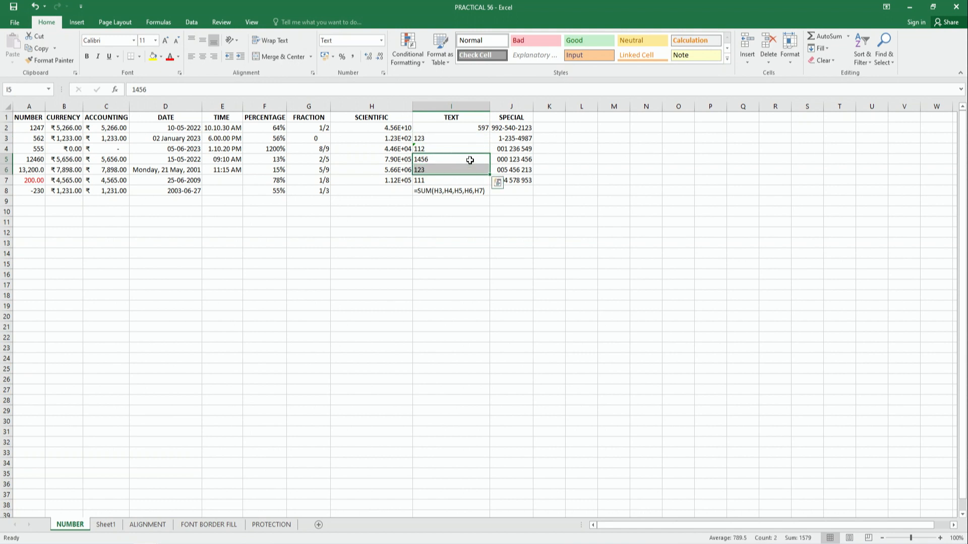
key(ctrl+b)
key(ctrl+1)
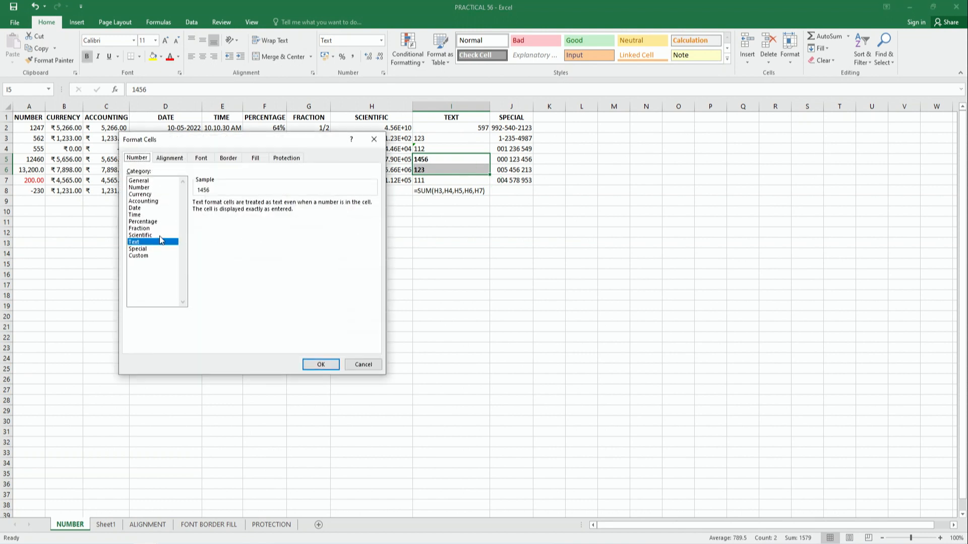
click(321, 365)
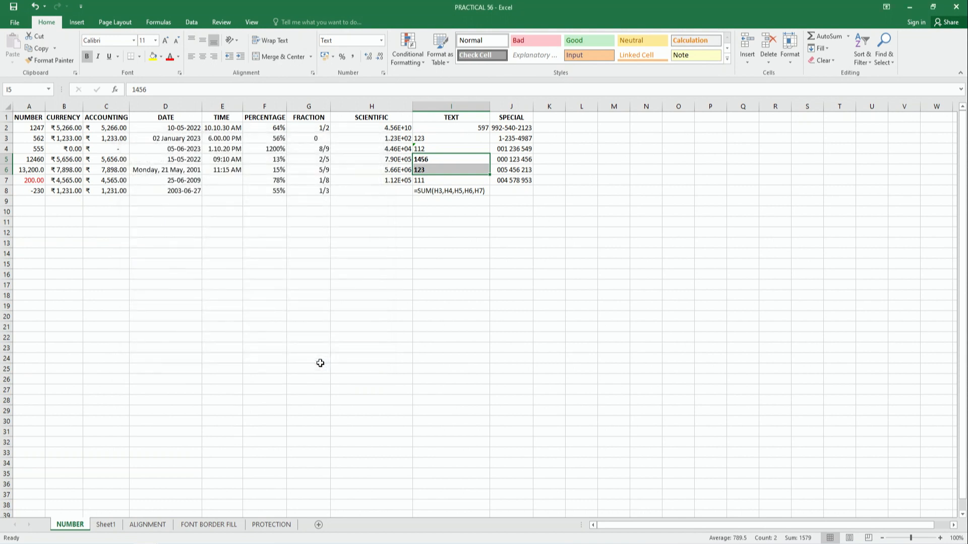
click(414, 224)
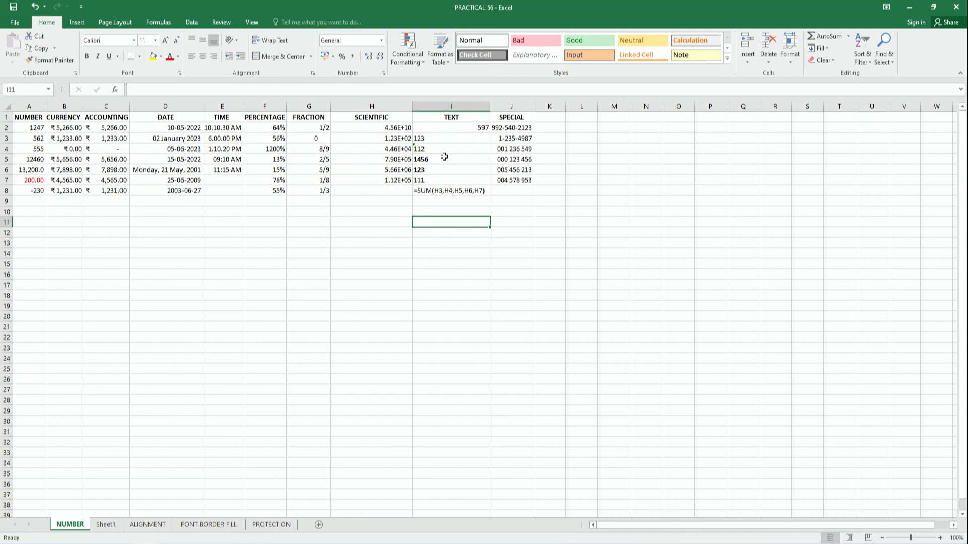
Step: Examine the TEXT column: the alignment of I2, the error-checking options for I4, and the SUM formula stored in I8
click(479, 129)
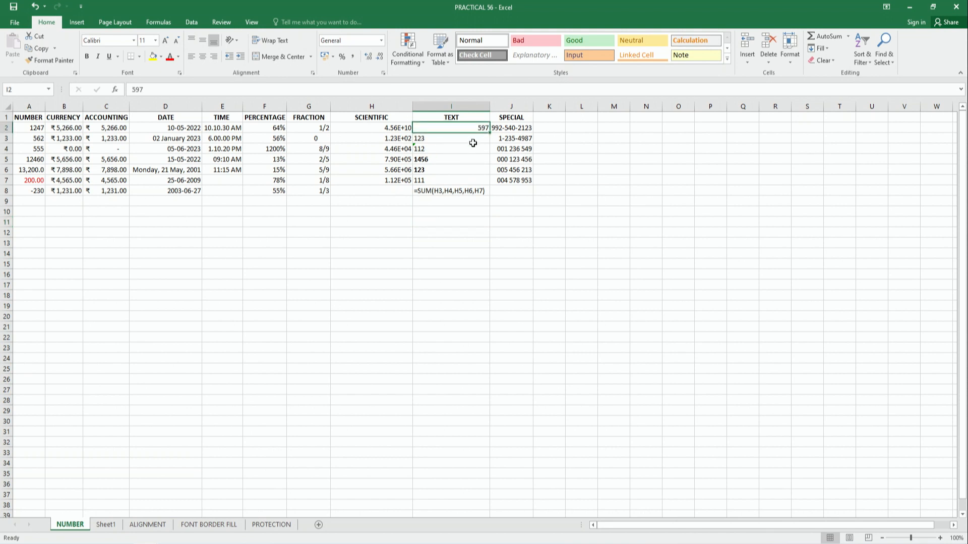
click(415, 146)
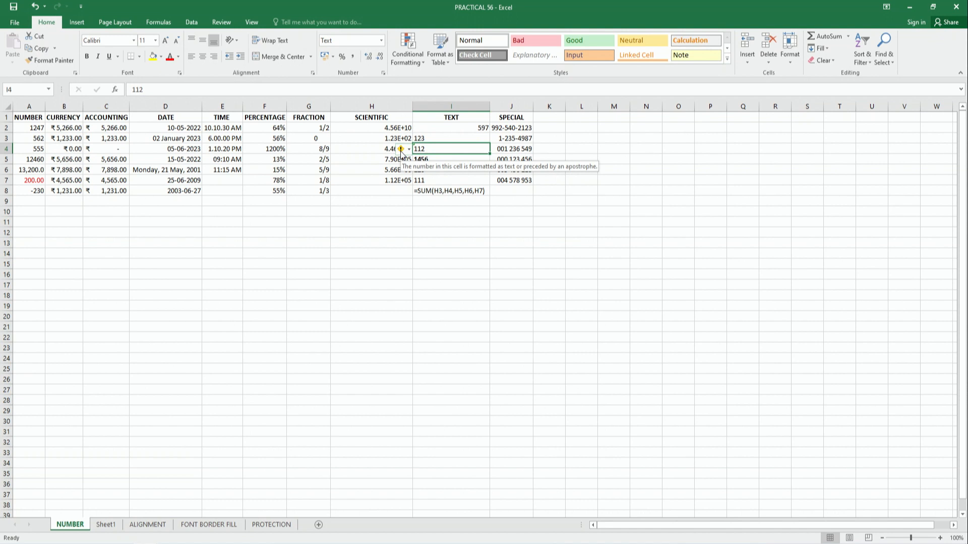
click(401, 152)
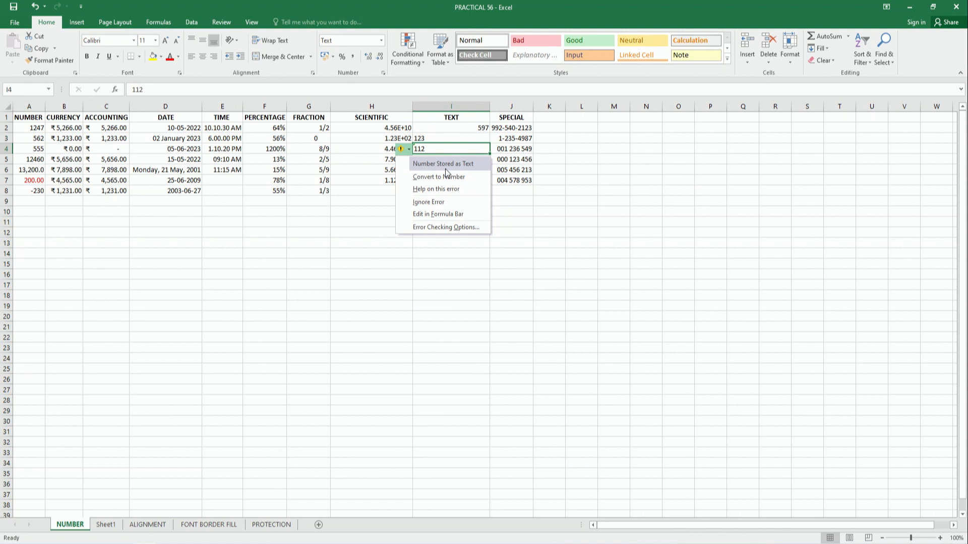
click(500, 210)
click(428, 193)
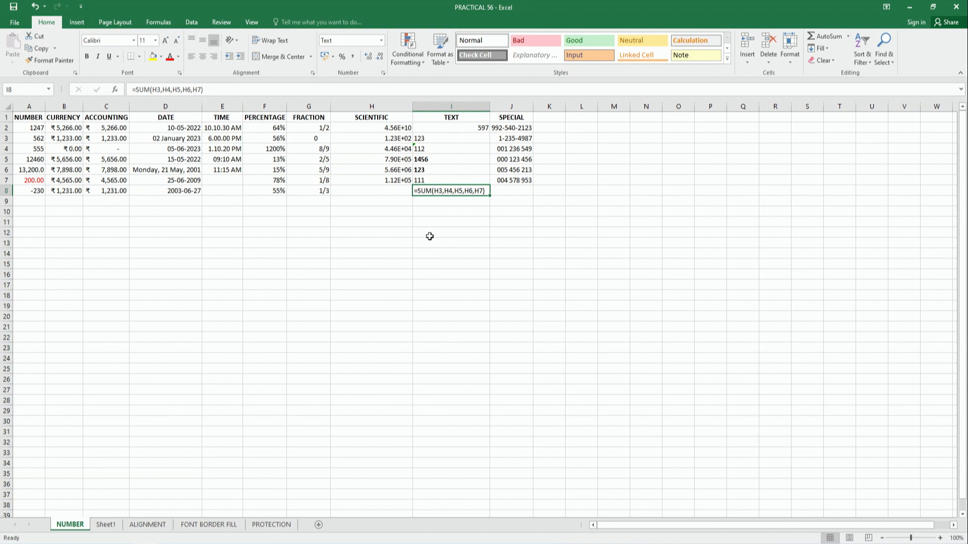
key(Return)
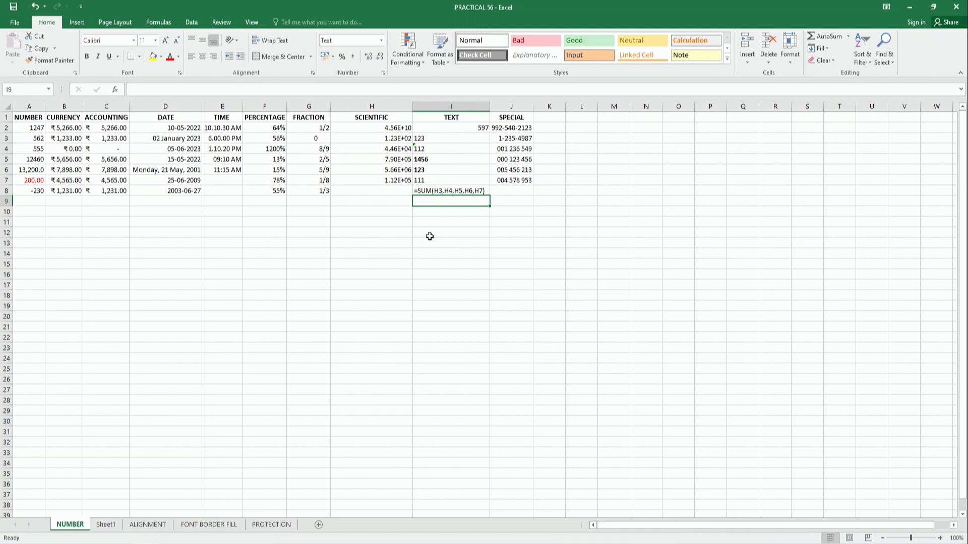
click(438, 190)
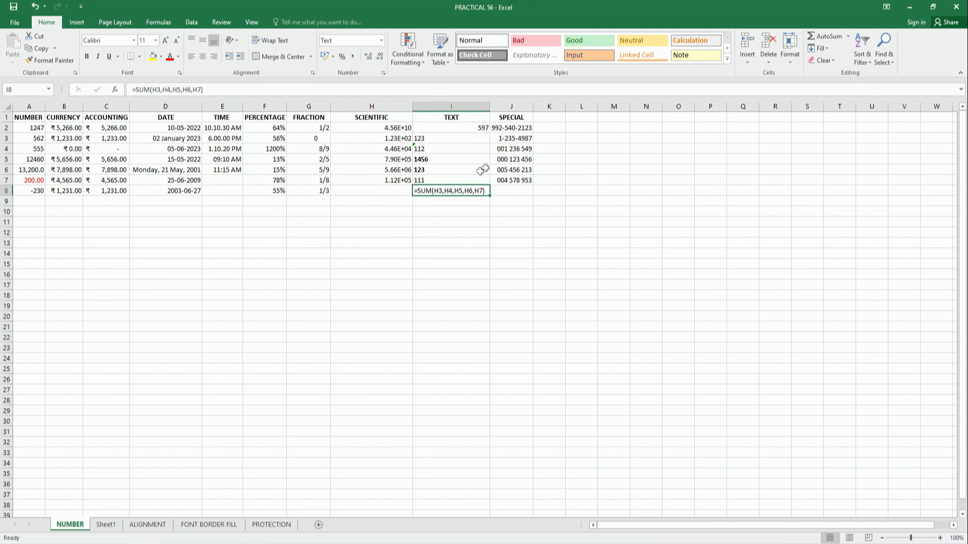
Step: Format J4:J8 with the Special category's Social Insurance Number type for English (Canada) and check the values in the SPECIAL column
click(513, 129)
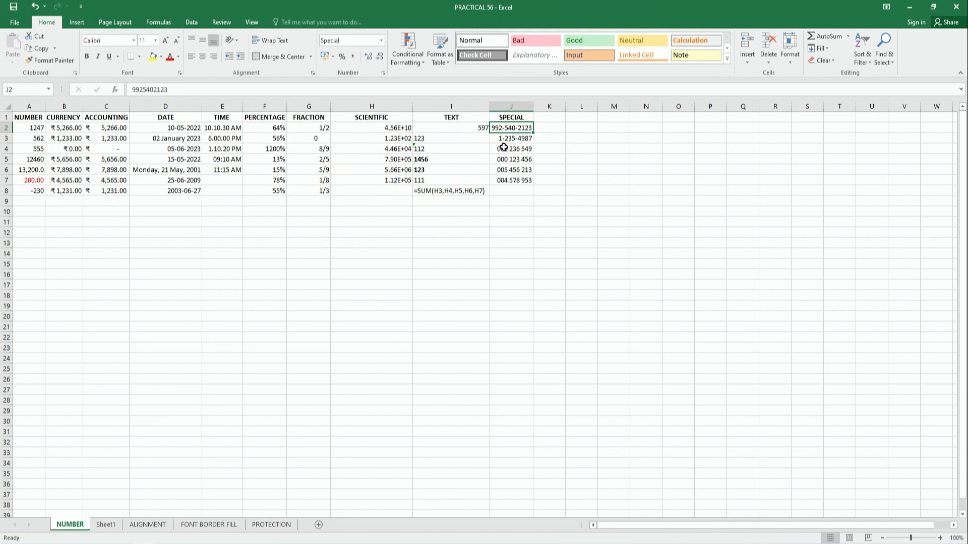
drag(506, 148, 509, 188)
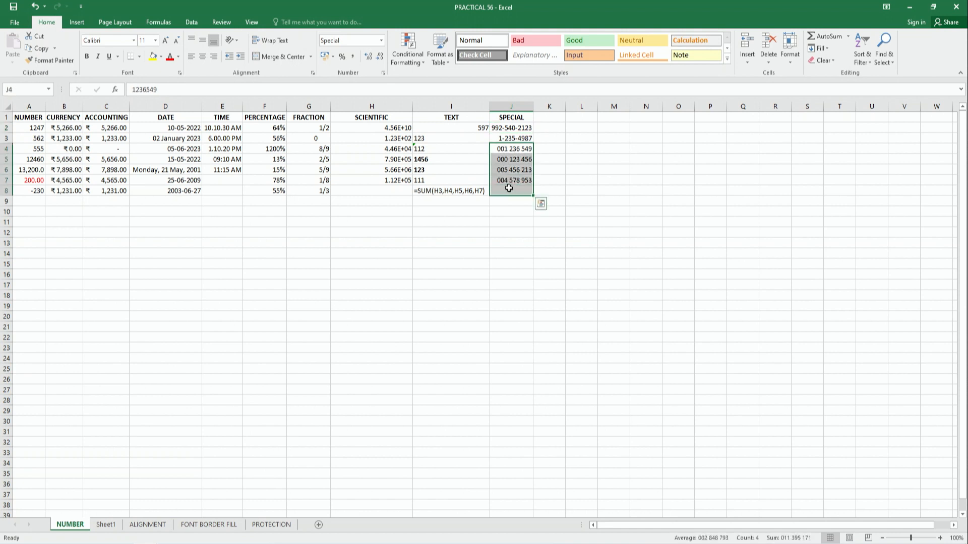
key(ctrl+1)
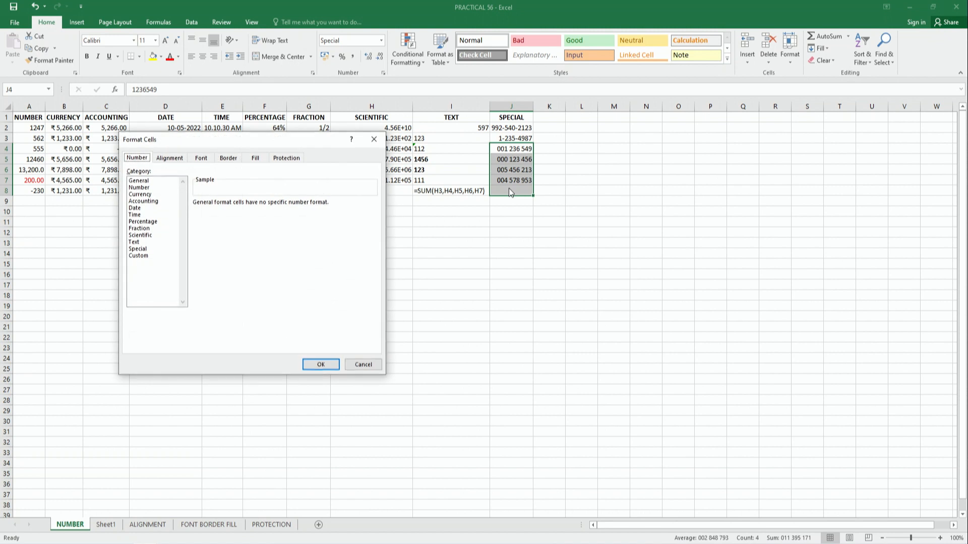
click(149, 249)
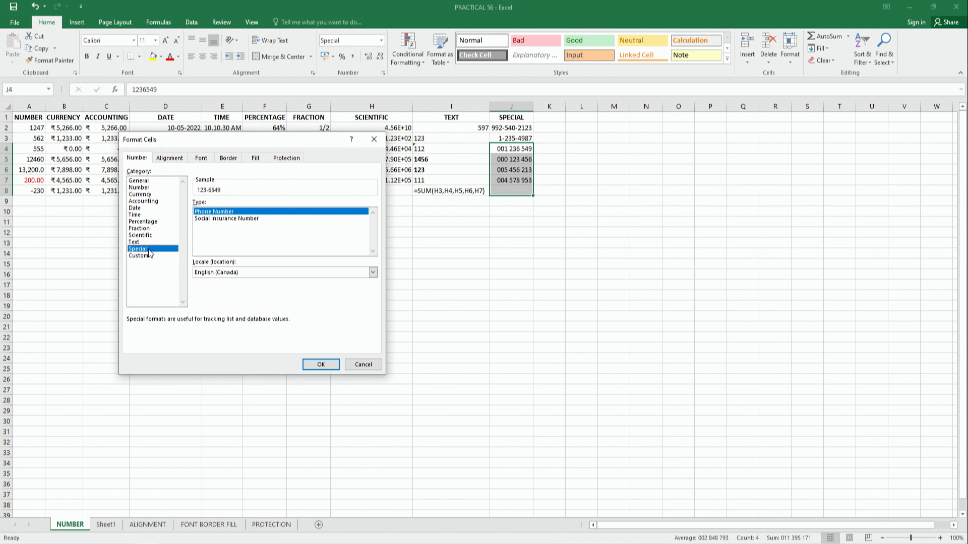
click(252, 219)
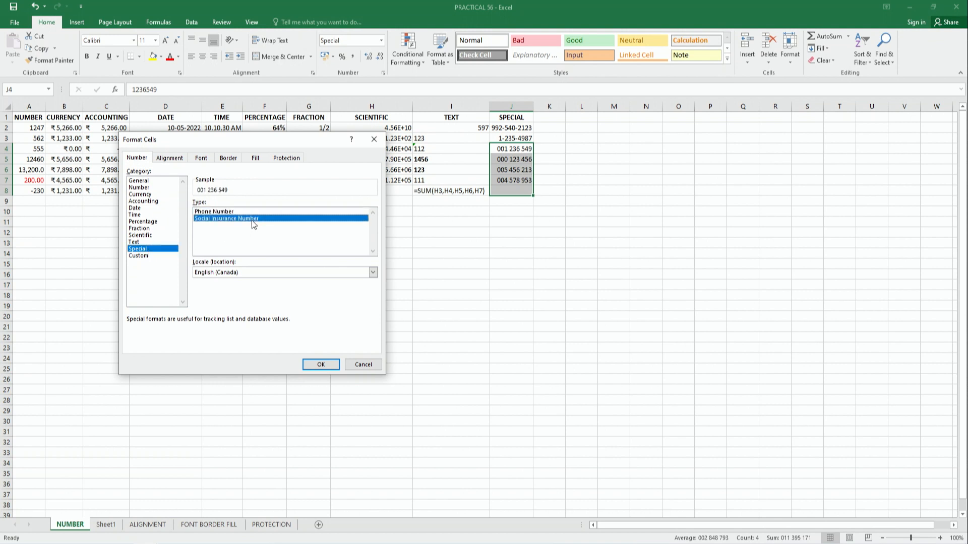
click(228, 212)
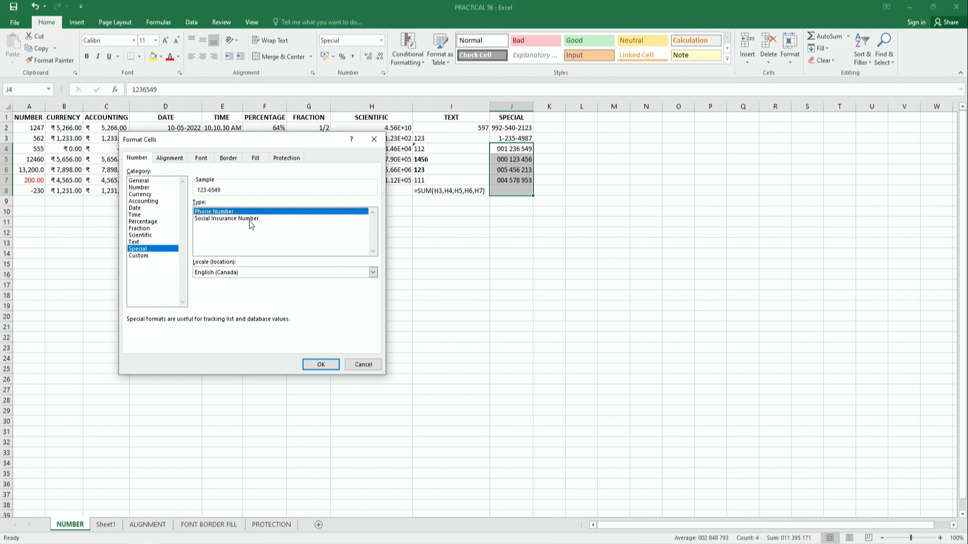
click(250, 220)
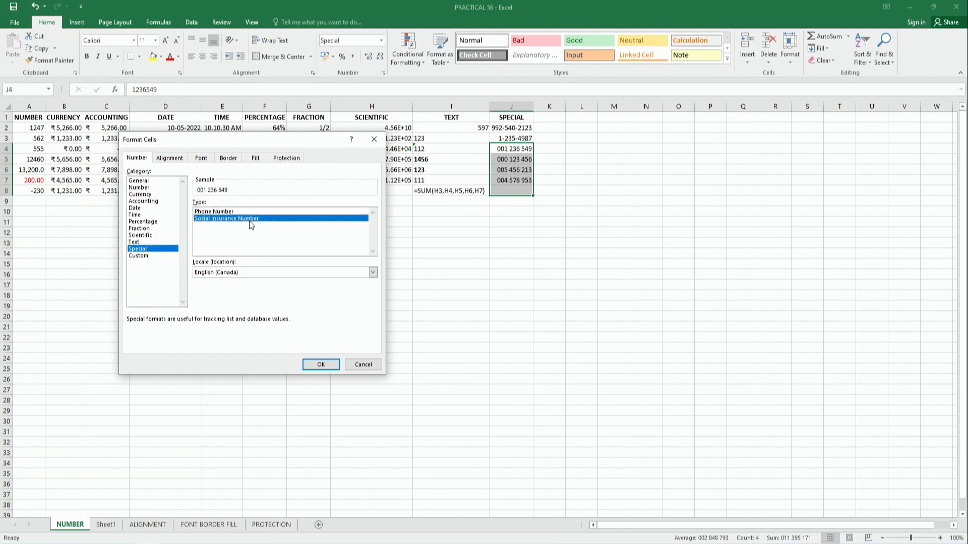
click(314, 366)
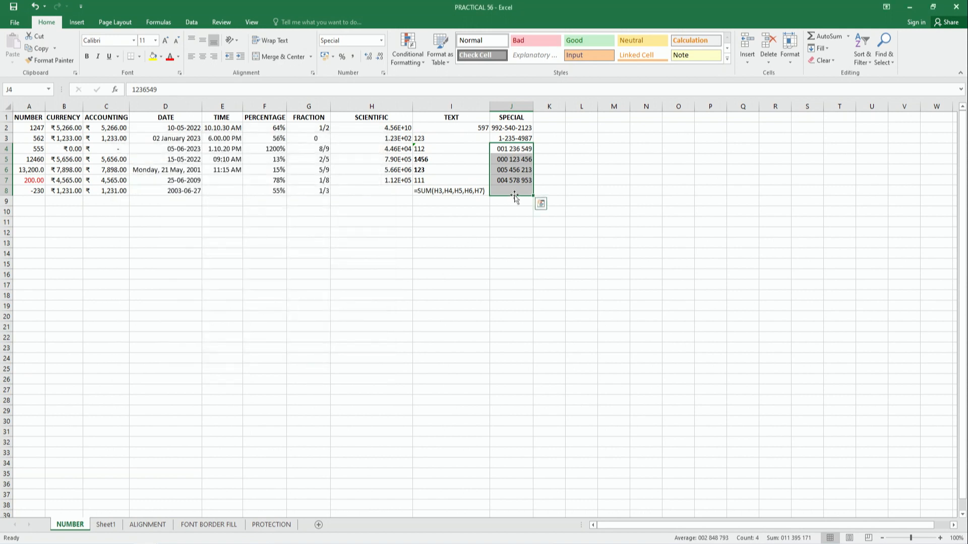
click(518, 173)
click(518, 139)
click(506, 182)
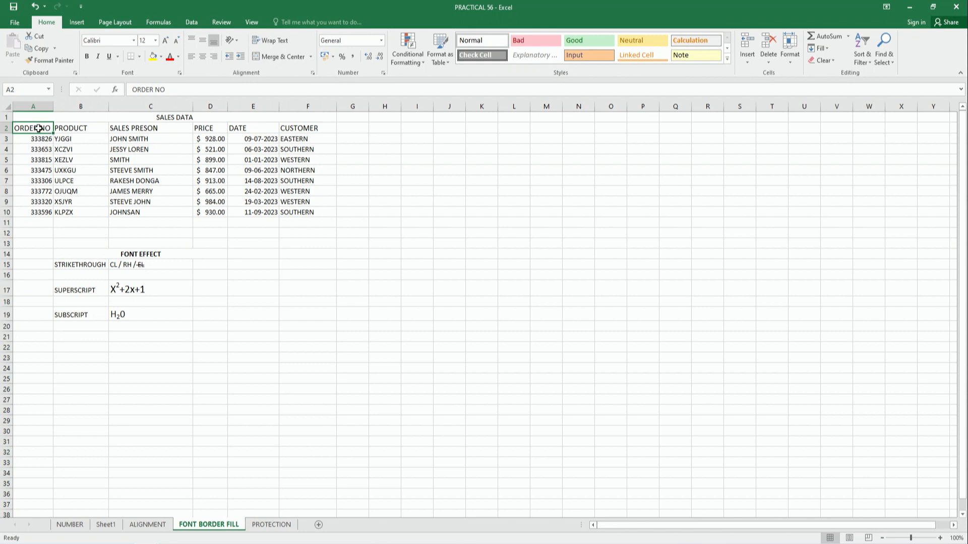
Step: On the FONT BORDER FILL sheet, add inside borders to the sales table A2:F10
drag(38, 129, 318, 213)
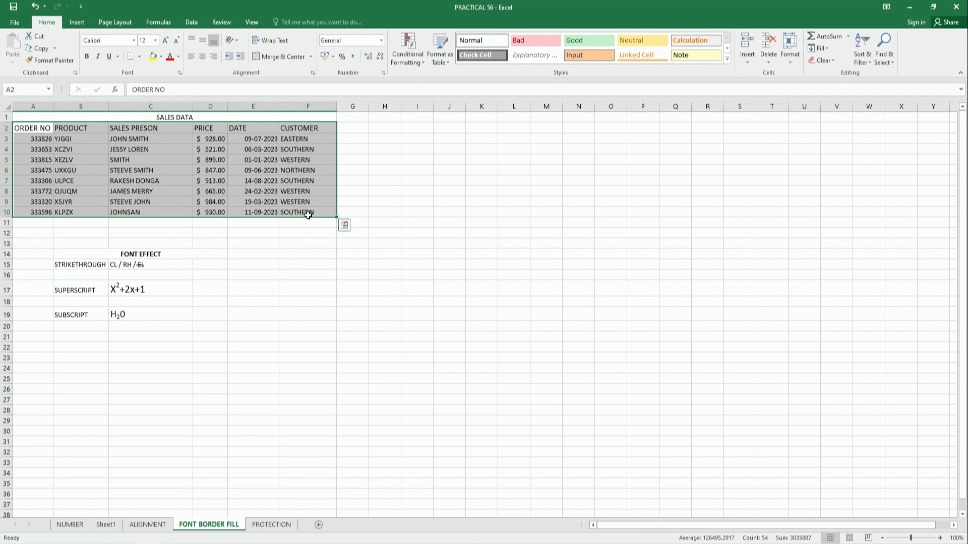
key(ctrl+1)
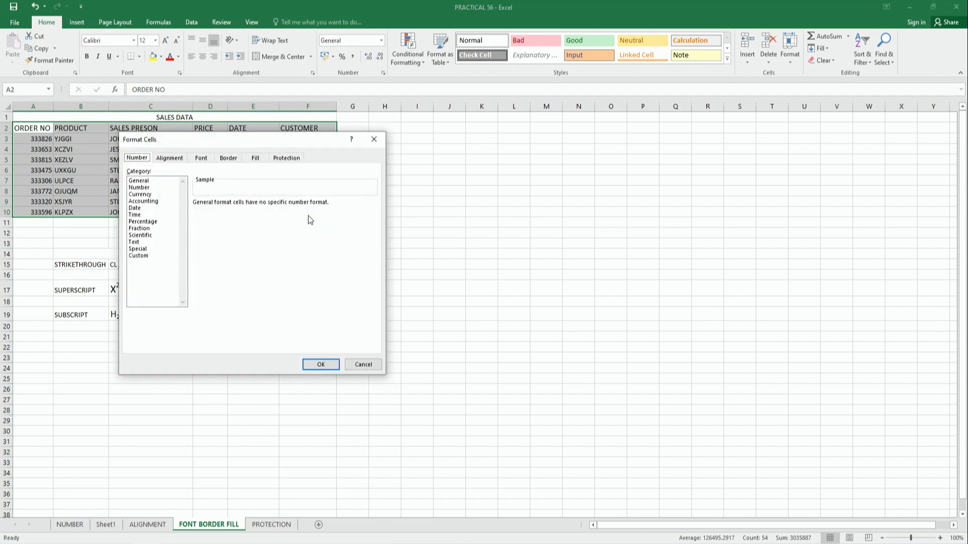
click(228, 158)
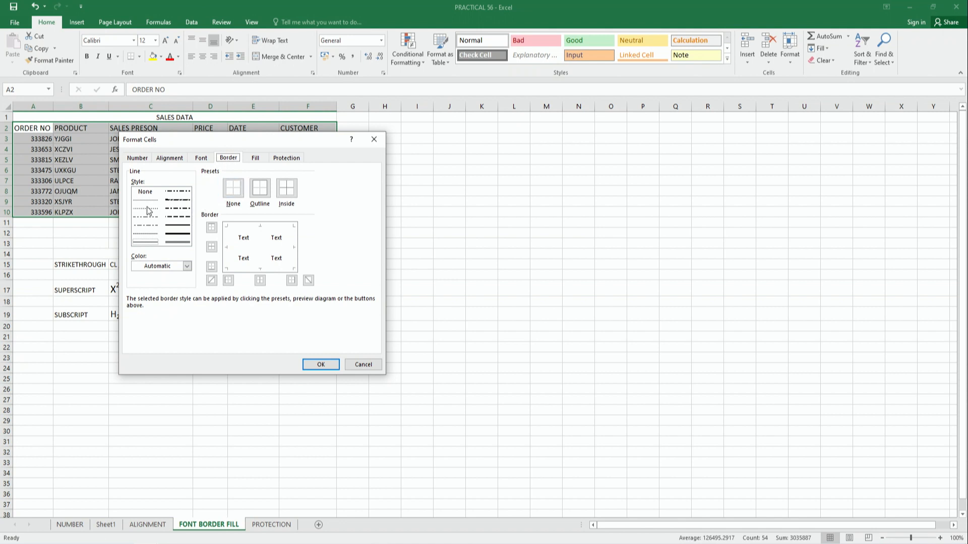
click(287, 189)
click(318, 365)
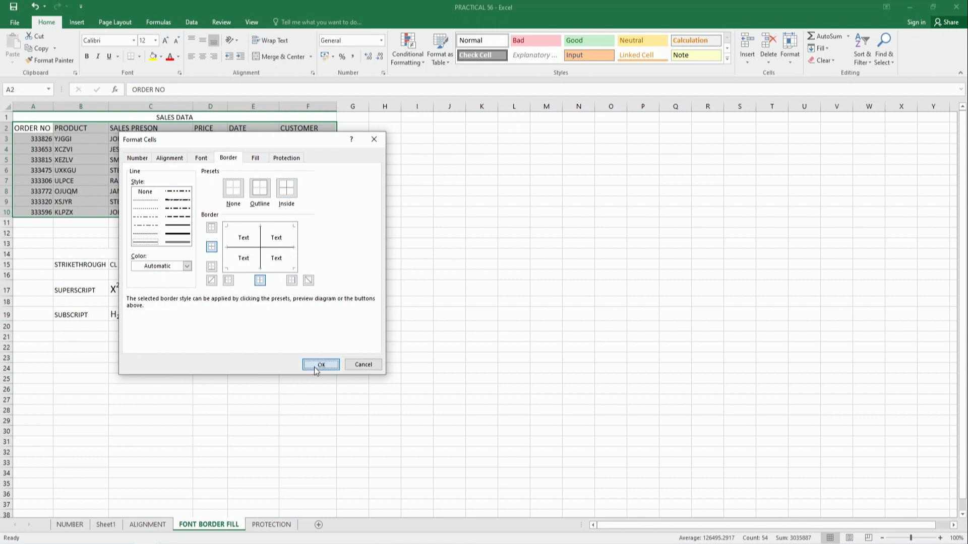
click(242, 244)
Step: Try to give the header row A2:F2 a medium dashed border line in dark orange
click(129, 130)
drag(47, 129, 325, 130)
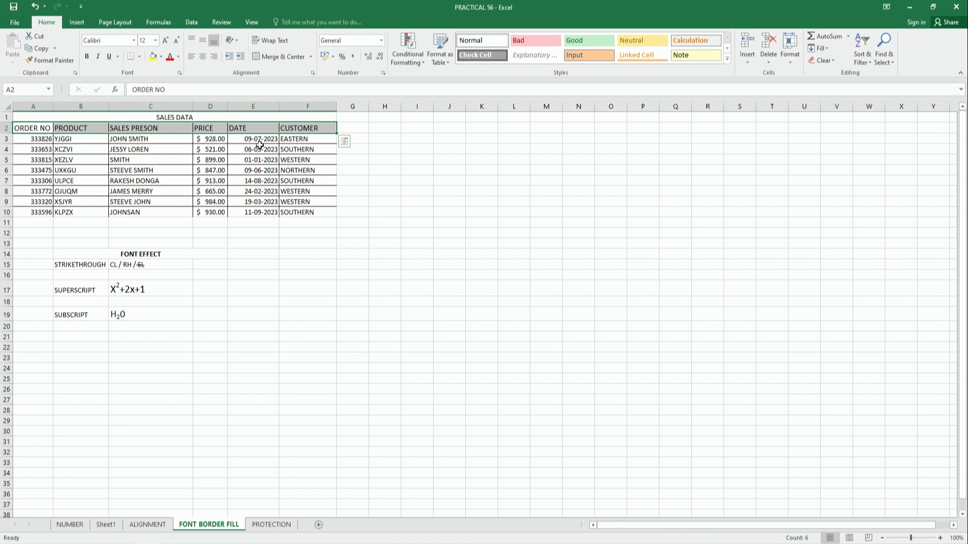
key(ctrl+1)
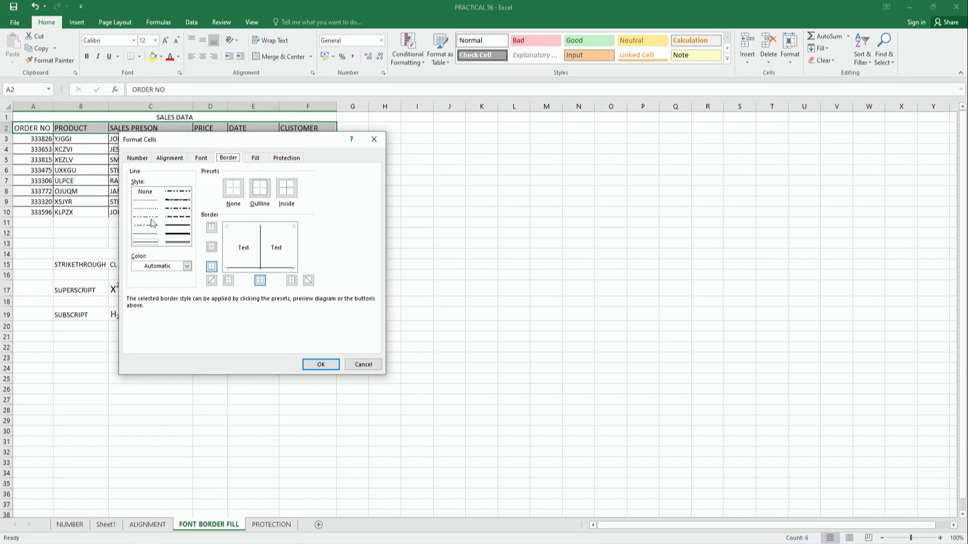
click(174, 219)
click(187, 266)
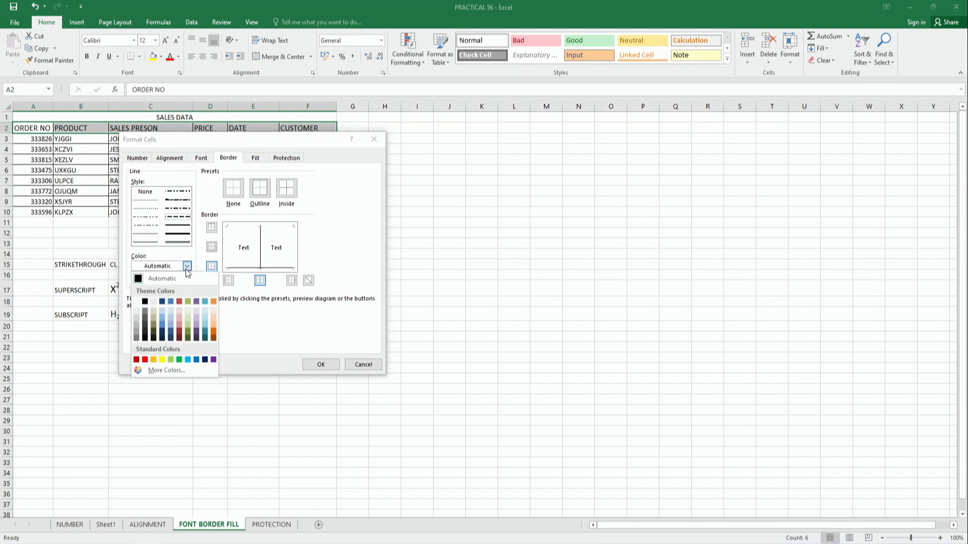
click(215, 331)
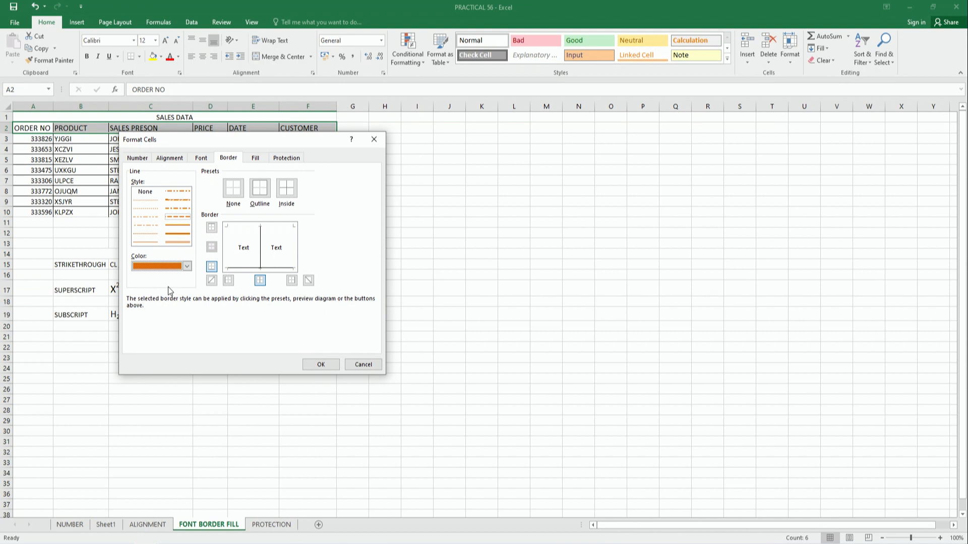
click(326, 367)
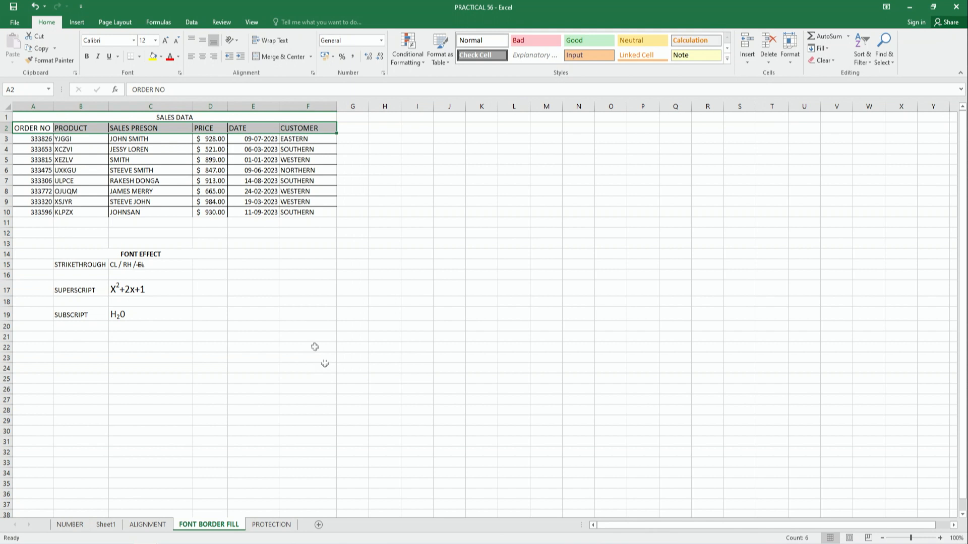
click(114, 150)
Step: Apply All Borders to the sales table A2:F10
drag(30, 128, 291, 210)
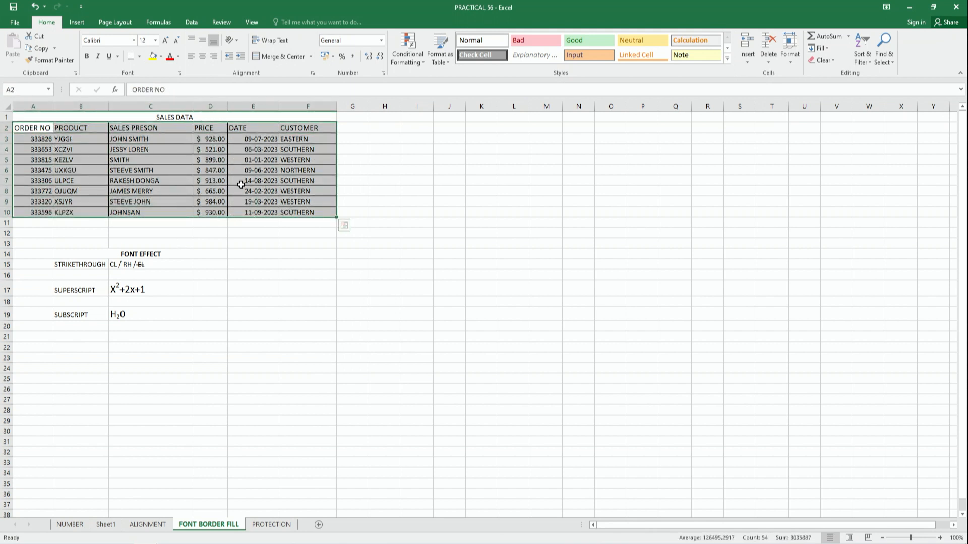
click(223, 240)
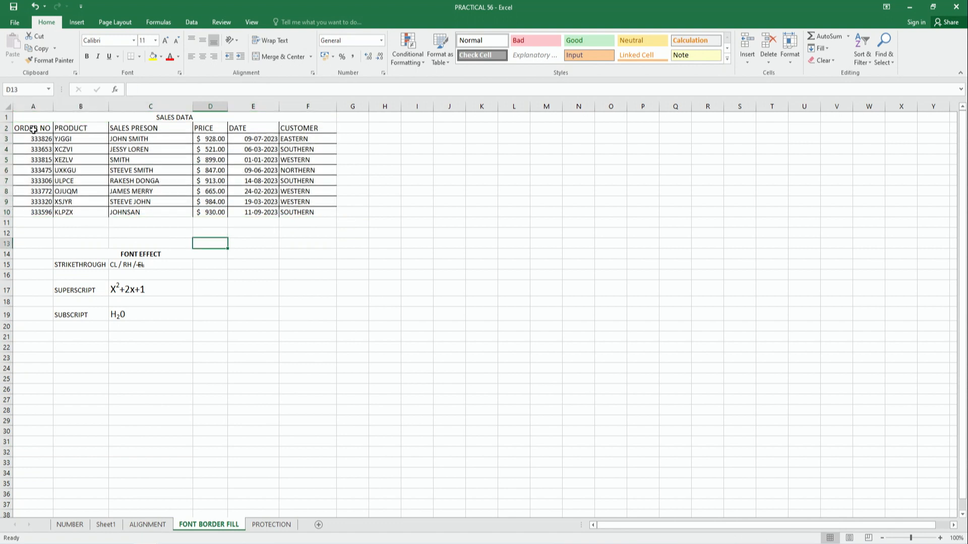
drag(26, 129, 323, 212)
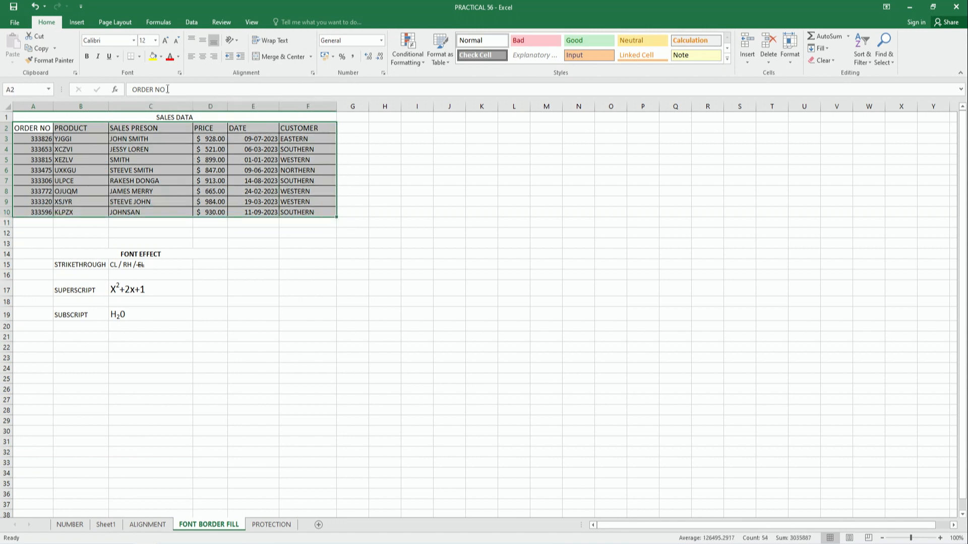
click(139, 58)
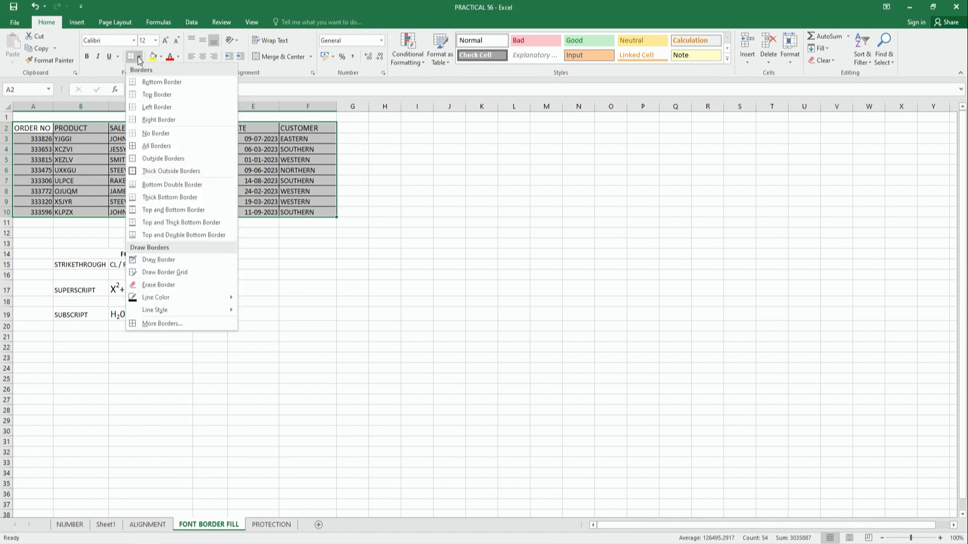
click(151, 145)
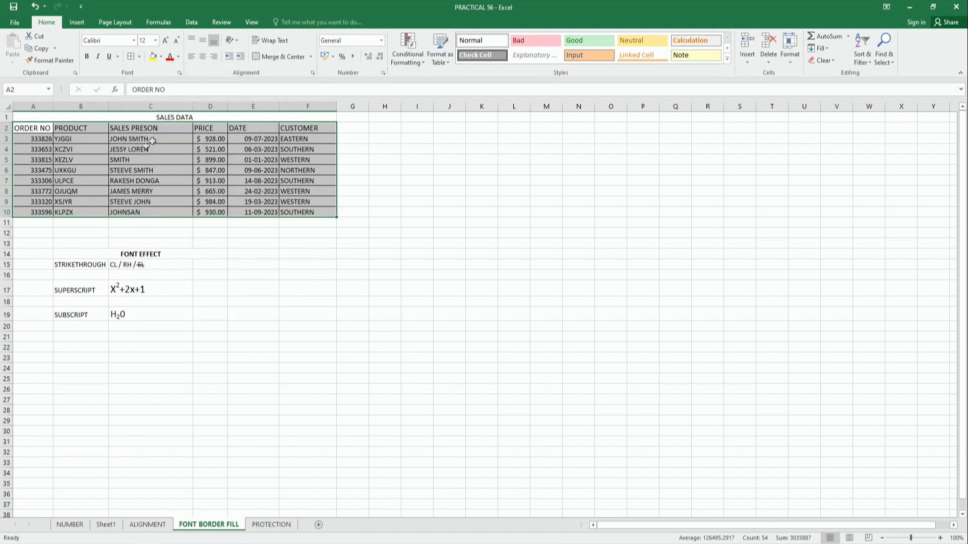
Step: Remove all borders from the sales table A2:F10
click(117, 160)
drag(38, 130, 333, 214)
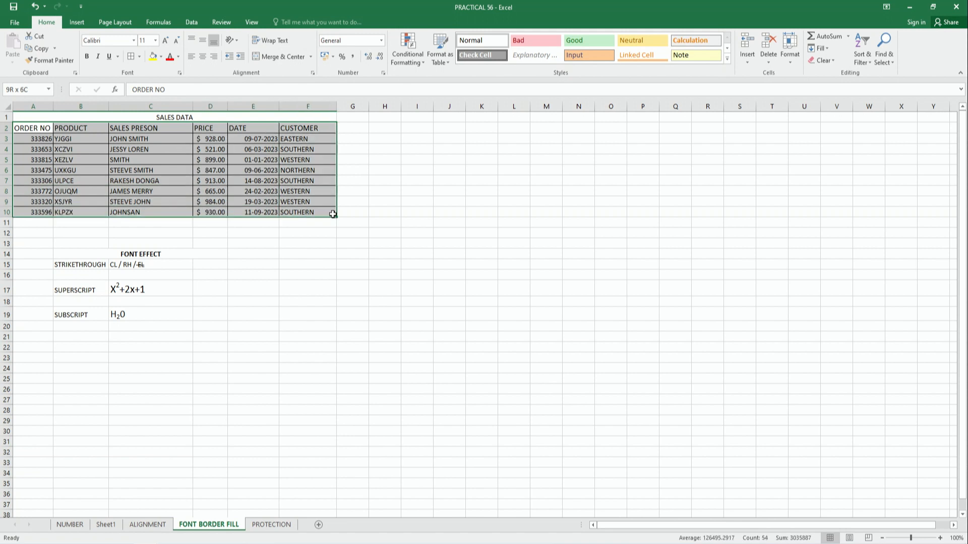
click(139, 56)
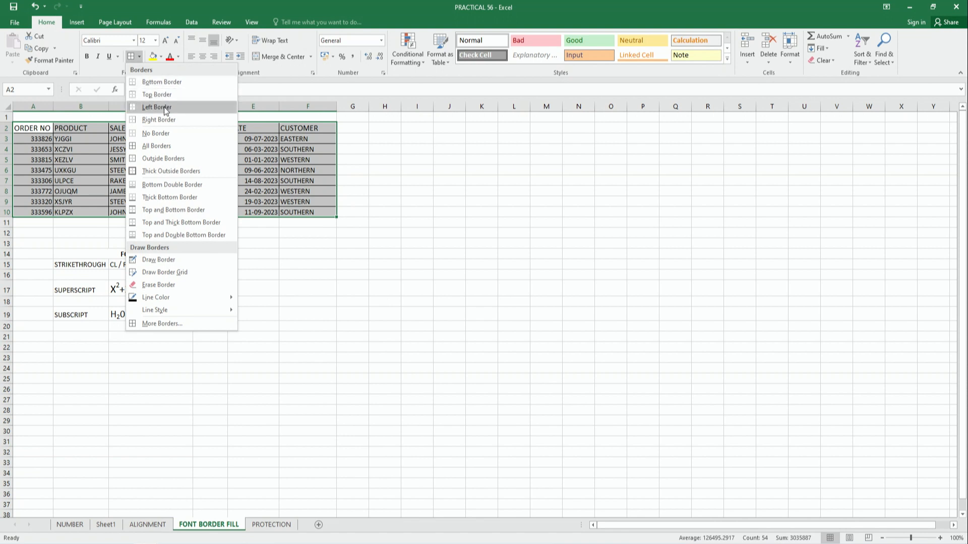
click(163, 132)
click(150, 159)
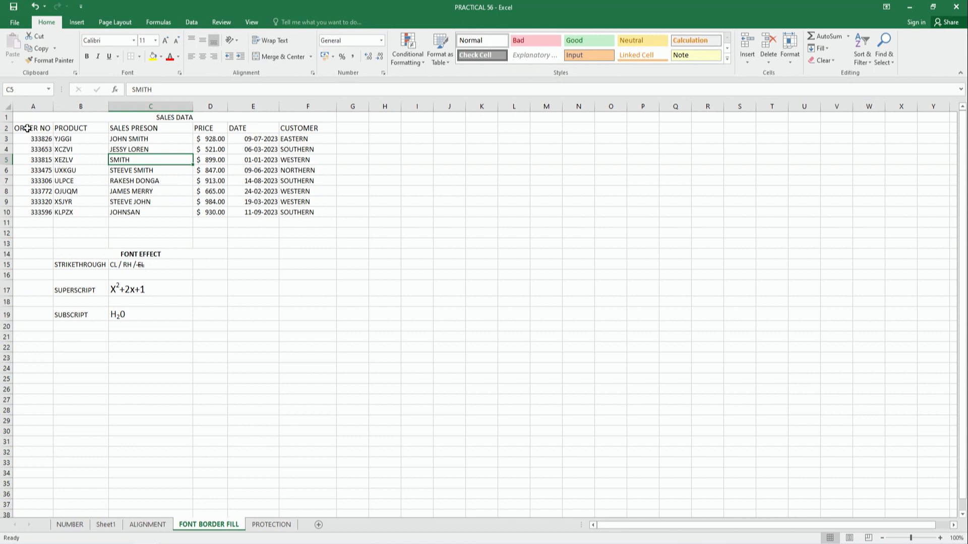
Step: Apply Outside Borders to the range A2:F9 of the sales table
drag(27, 128, 310, 204)
click(139, 57)
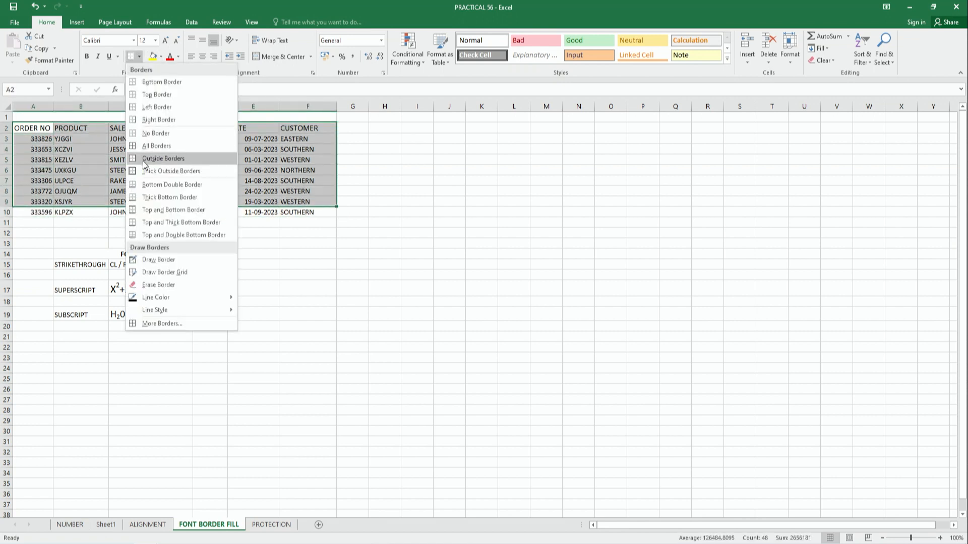
click(178, 161)
click(141, 223)
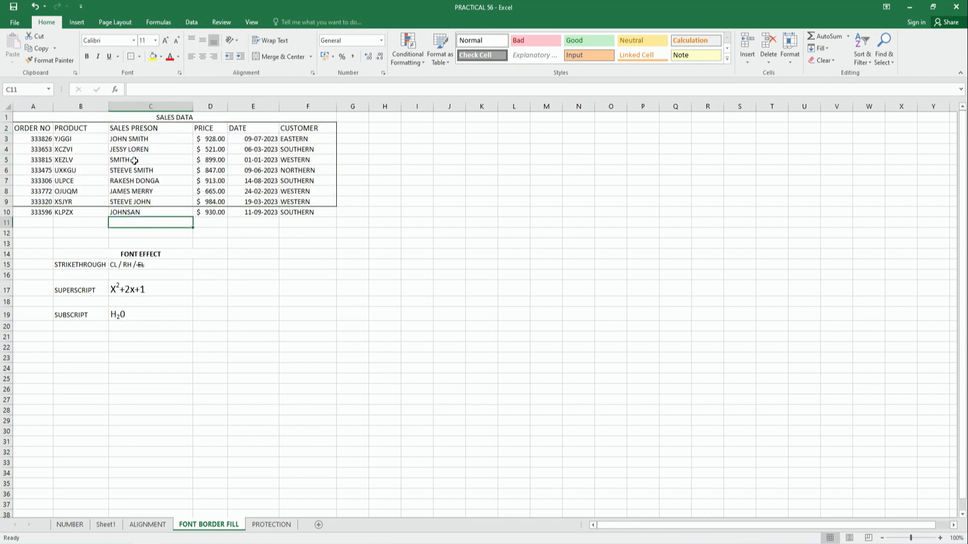
Step: Put All Borders on the full sales table range A2:F10
drag(35, 128, 322, 209)
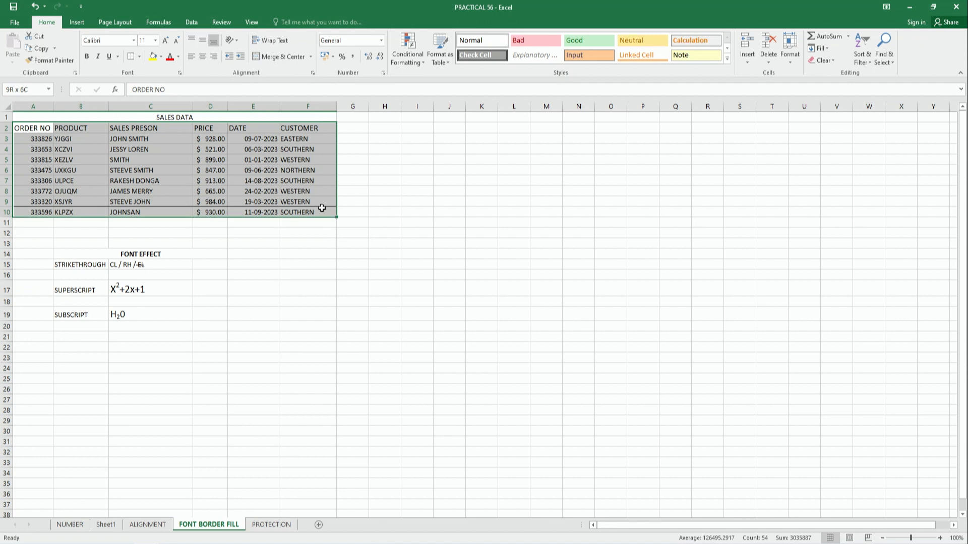
click(139, 56)
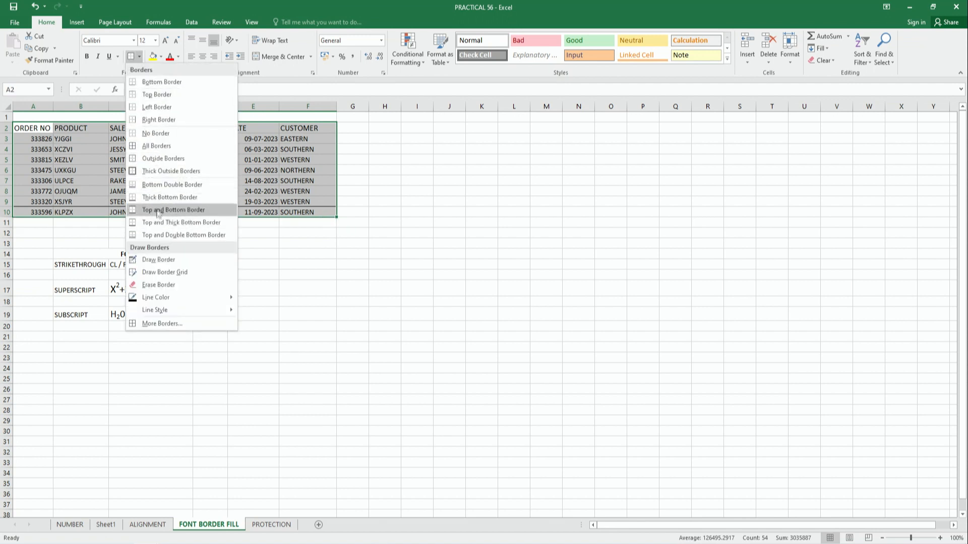
click(175, 145)
click(119, 189)
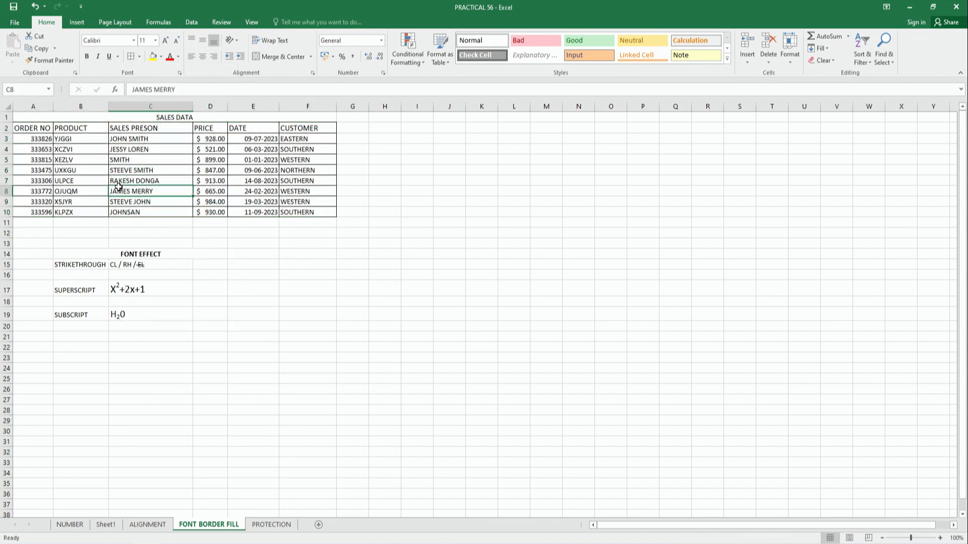
Step: Apply the Good cell style to E5 and the Note cell style to F8
click(254, 159)
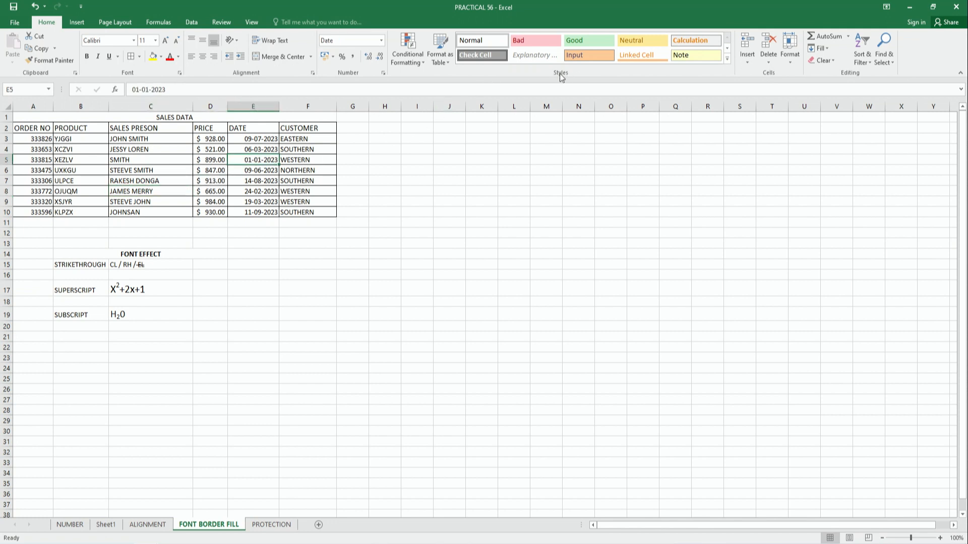
click(599, 44)
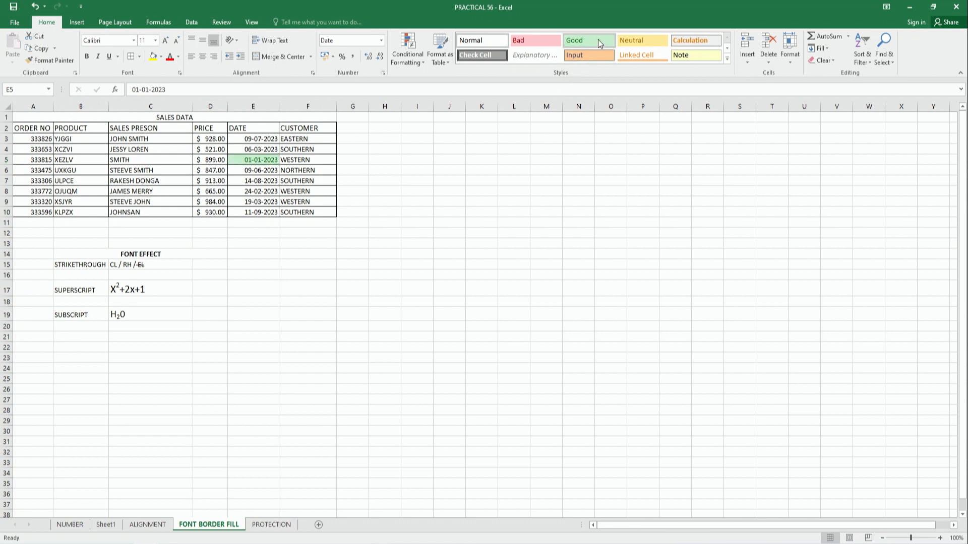
click(310, 193)
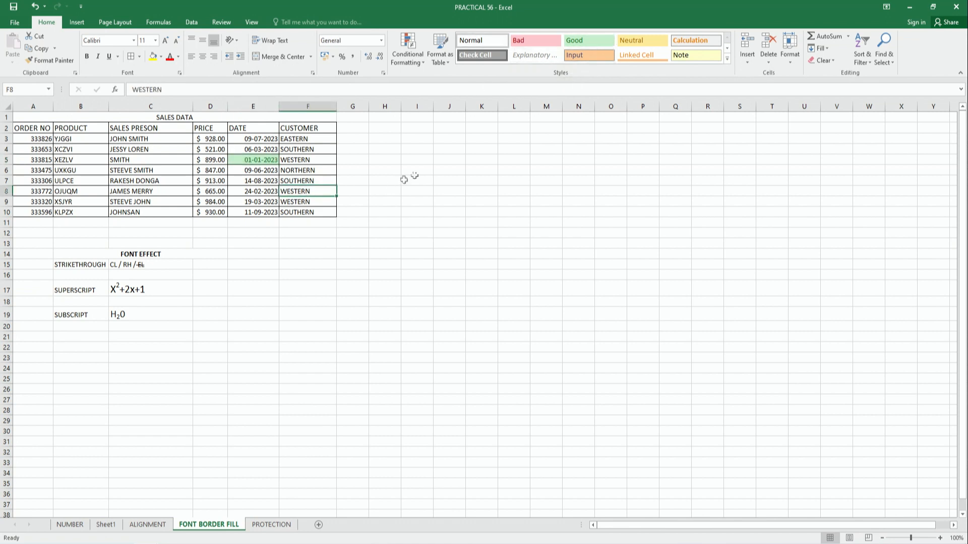
click(696, 55)
Step: Apply the Neutral cell style to C8 and the Calculation cell style to B5
click(190, 191)
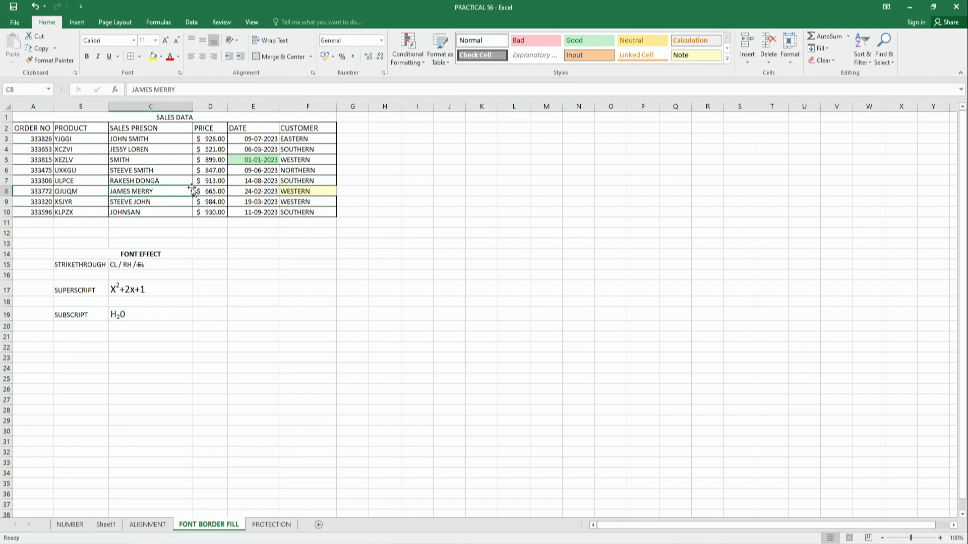
click(643, 43)
click(67, 159)
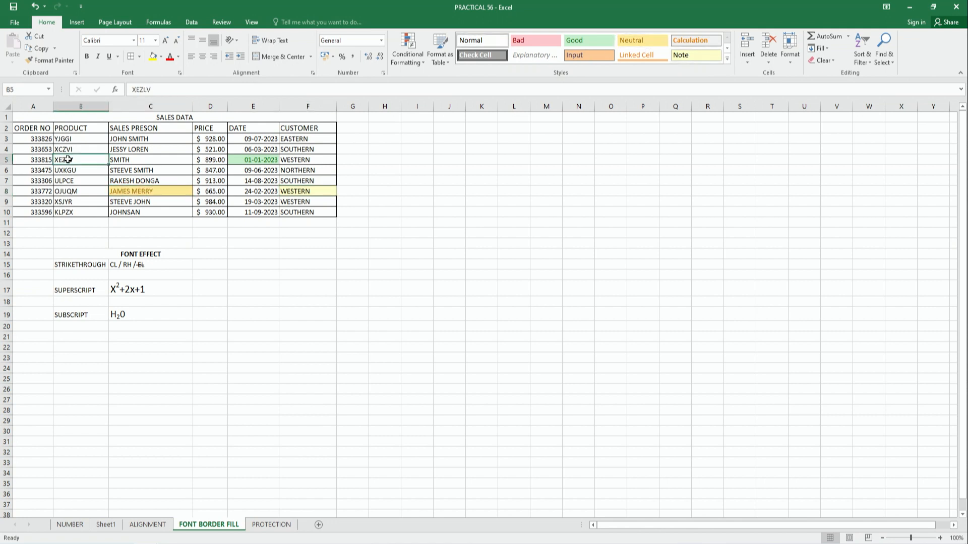
click(696, 41)
Step: Try font size 28 on the product cell B8 and undo it
click(86, 191)
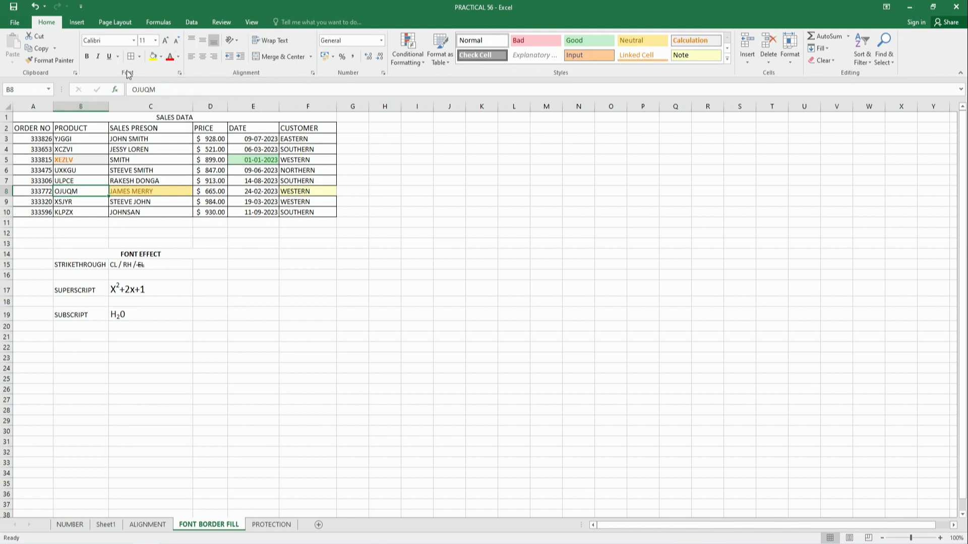
click(155, 42)
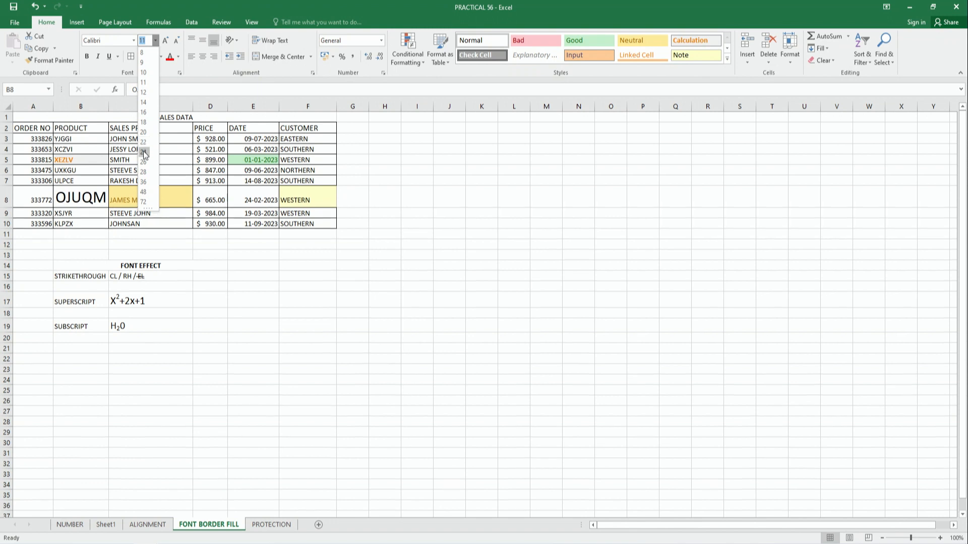
click(145, 171)
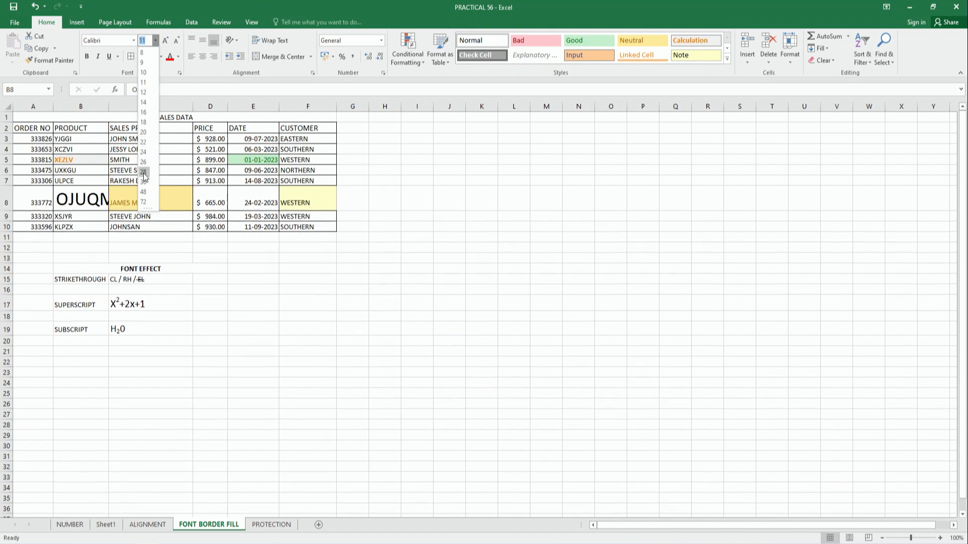
key(ctrl+z)
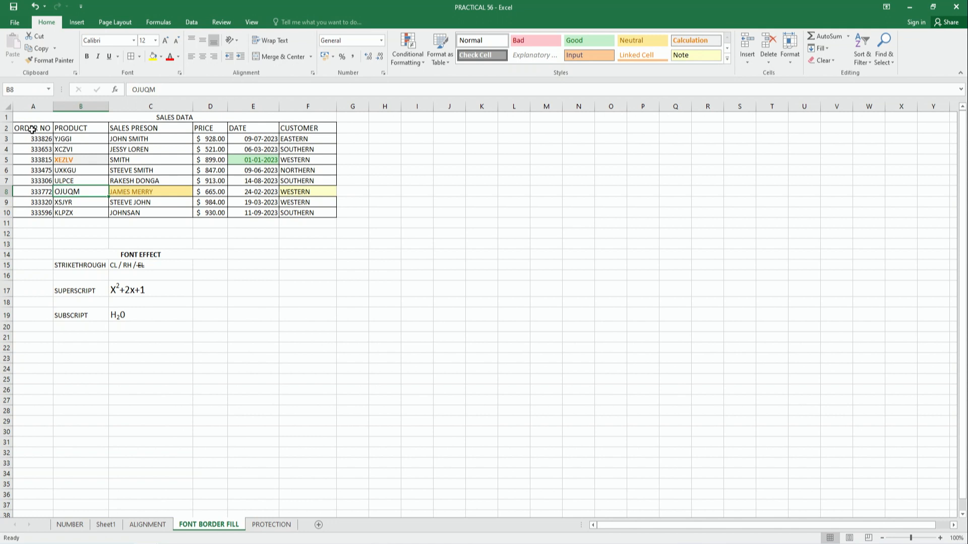
Step: Set the font of the sales table A2:F10 to Arial Black at size 20
drag(32, 129, 318, 212)
click(134, 40)
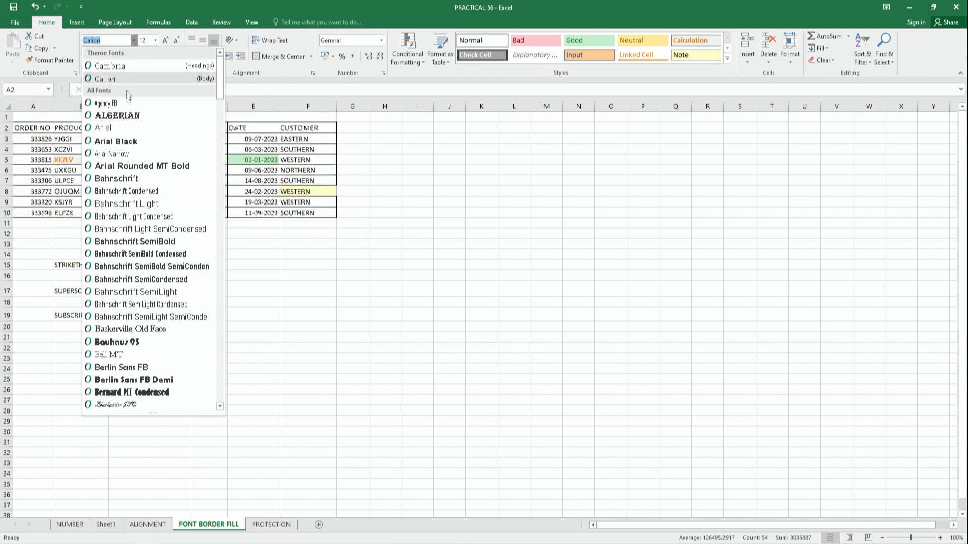
click(119, 140)
click(155, 40)
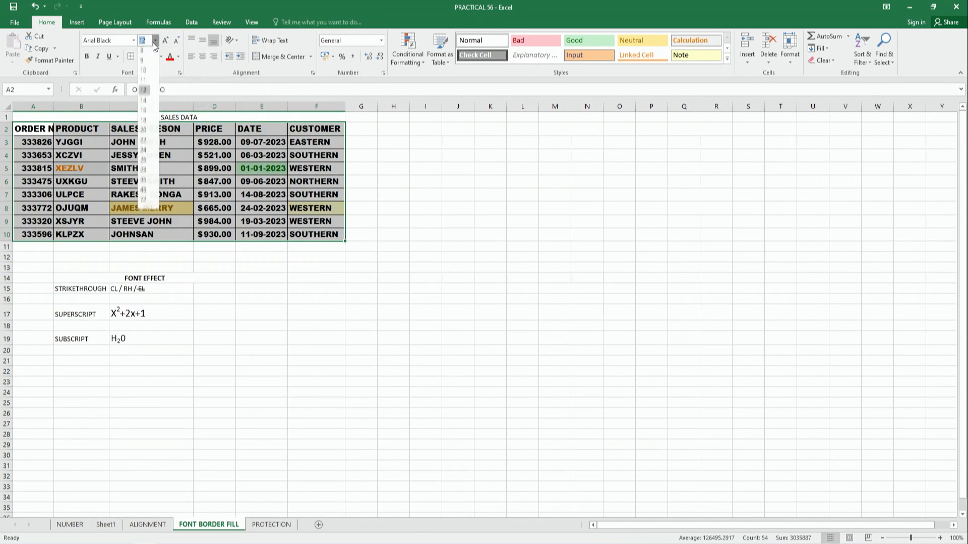
click(143, 131)
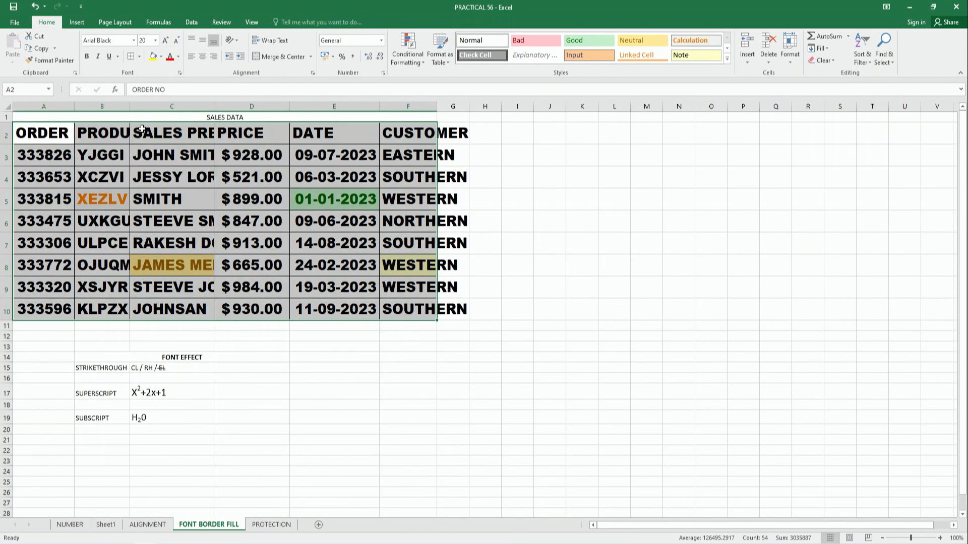
Step: Decrease the sales table's font size stepwise to 14, increase it to 18 and reduce it back to 14
click(176, 43)
click(176, 42)
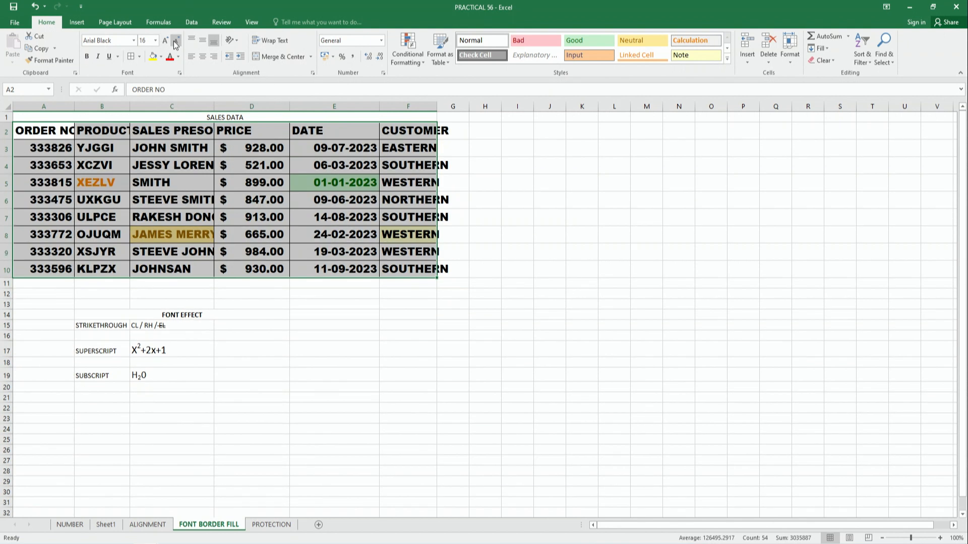
click(176, 43)
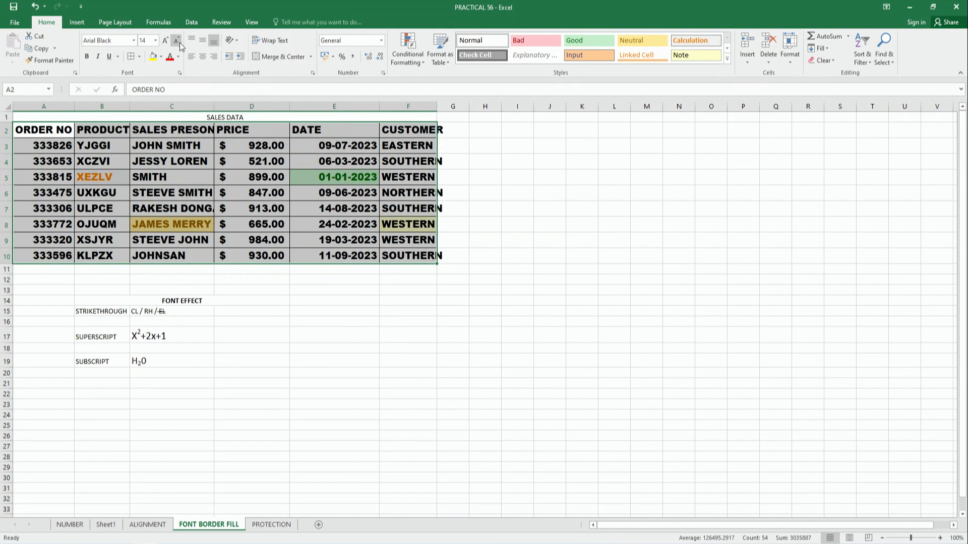
click(165, 41)
click(165, 40)
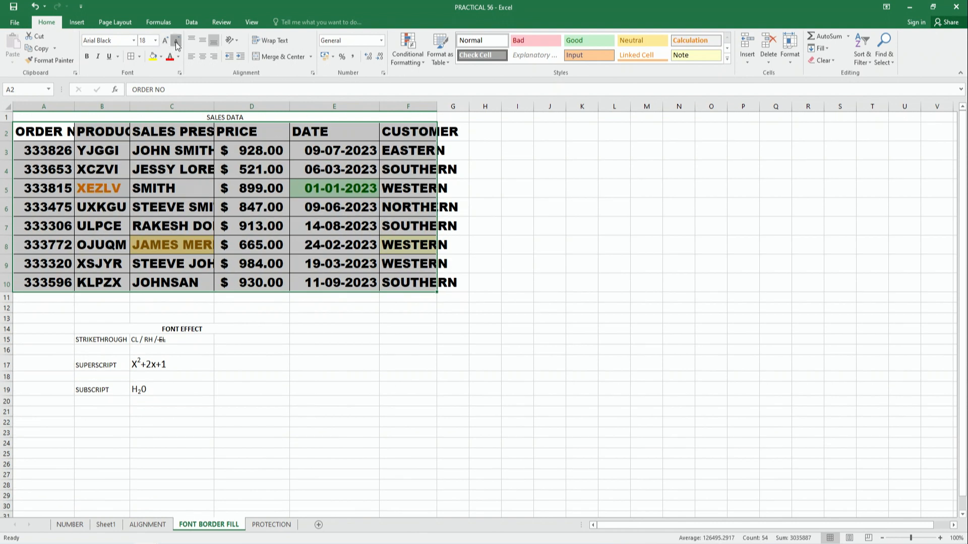
click(176, 42)
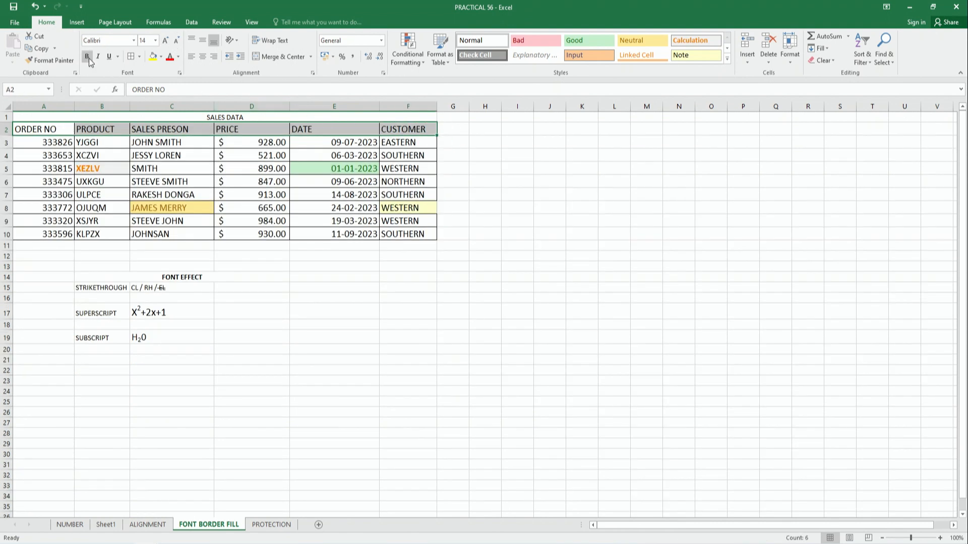
Step: Make the header row A2:F2 bold and italic
click(89, 58)
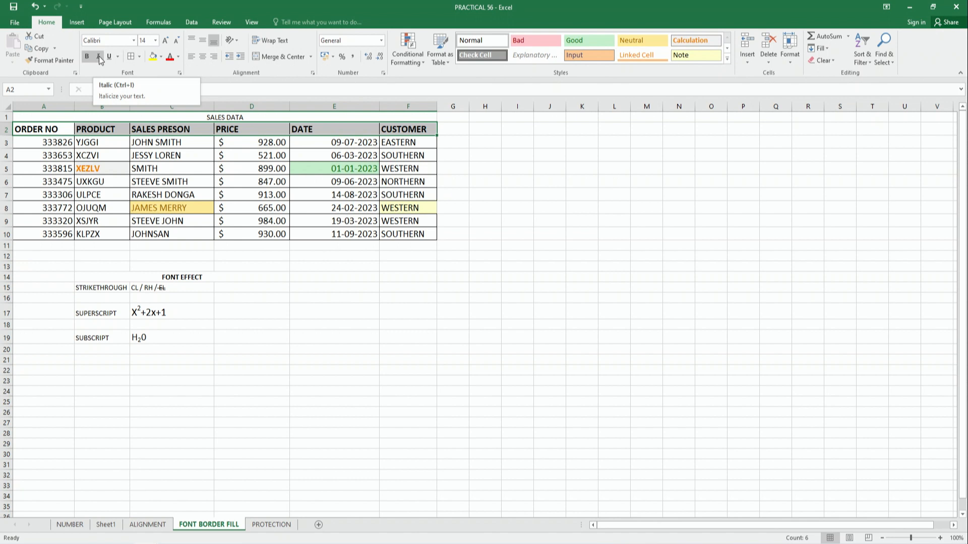
click(99, 57)
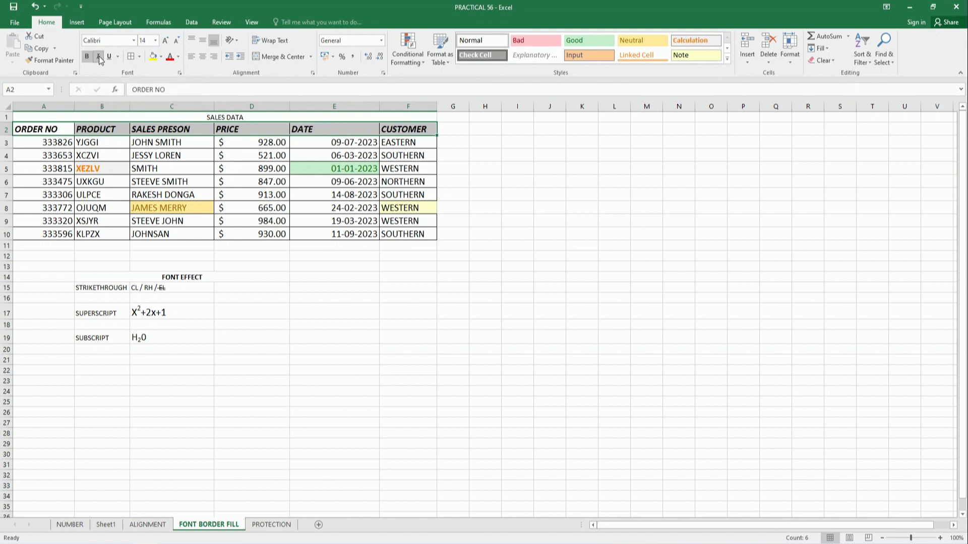
Step: Apply a single underline to the sales person entry in C5
click(168, 169)
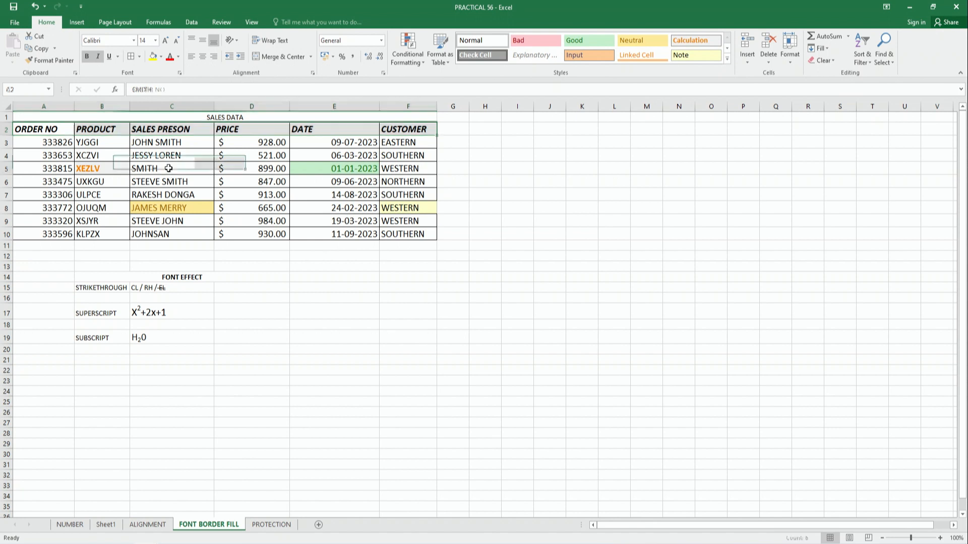
click(119, 57)
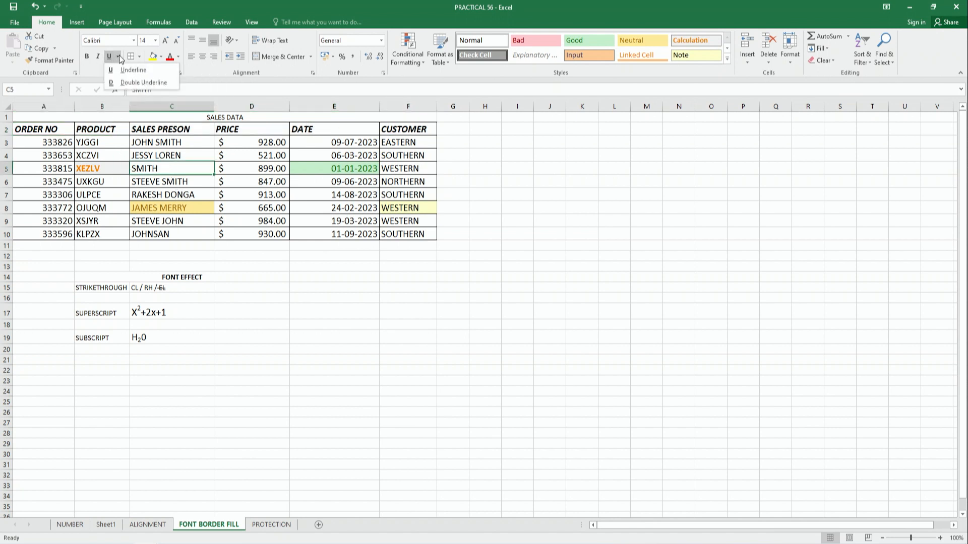
click(126, 73)
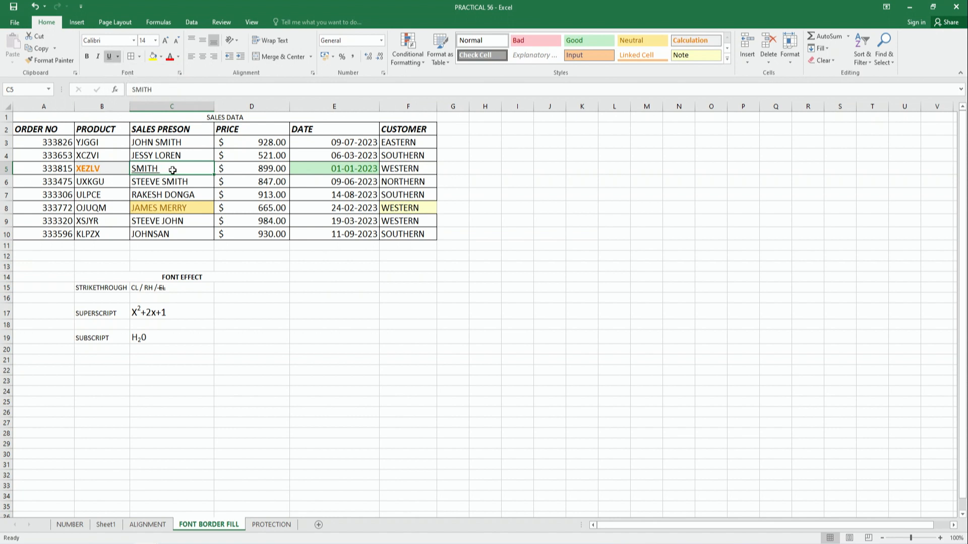
Step: Color the text of C6 with a red theme shade and apply the same font color to A7:B7
click(149, 183)
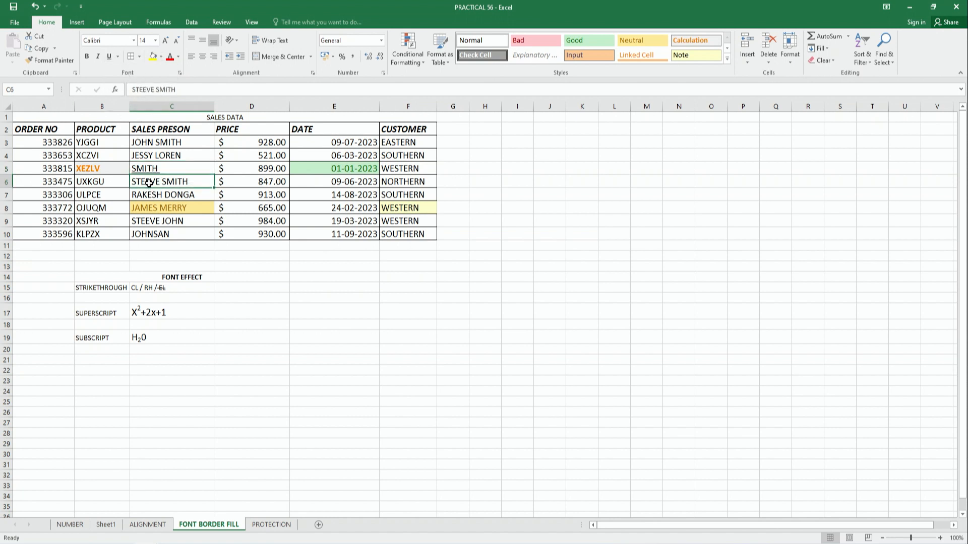
click(179, 57)
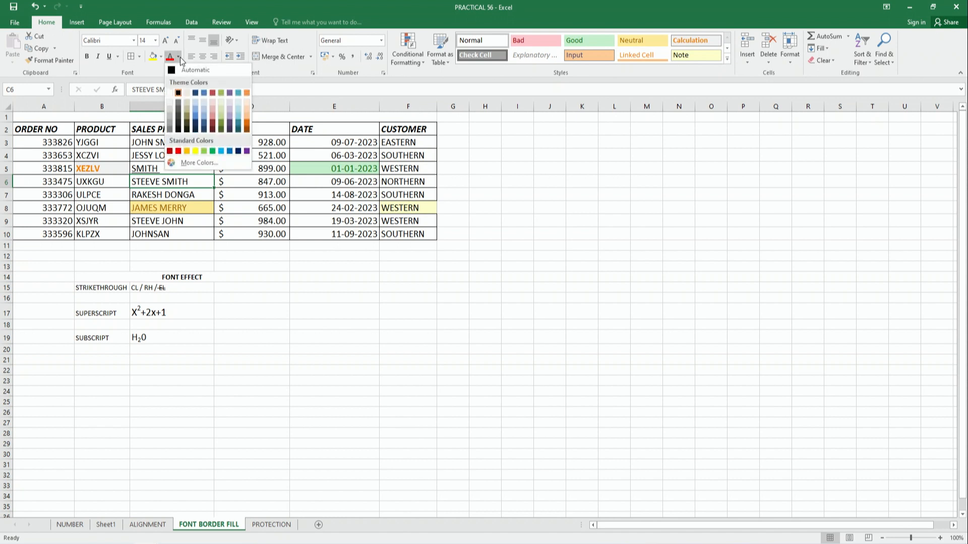
click(216, 116)
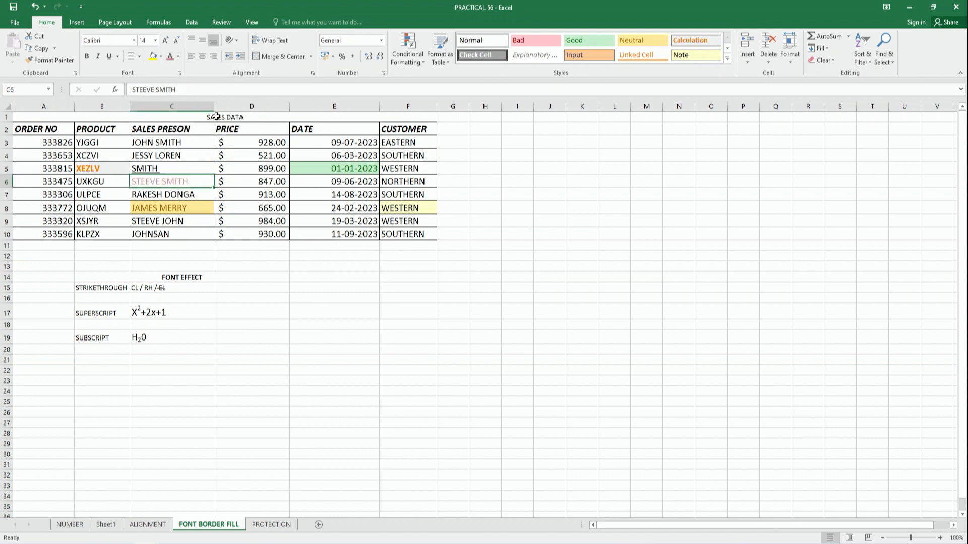
drag(49, 195, 94, 196)
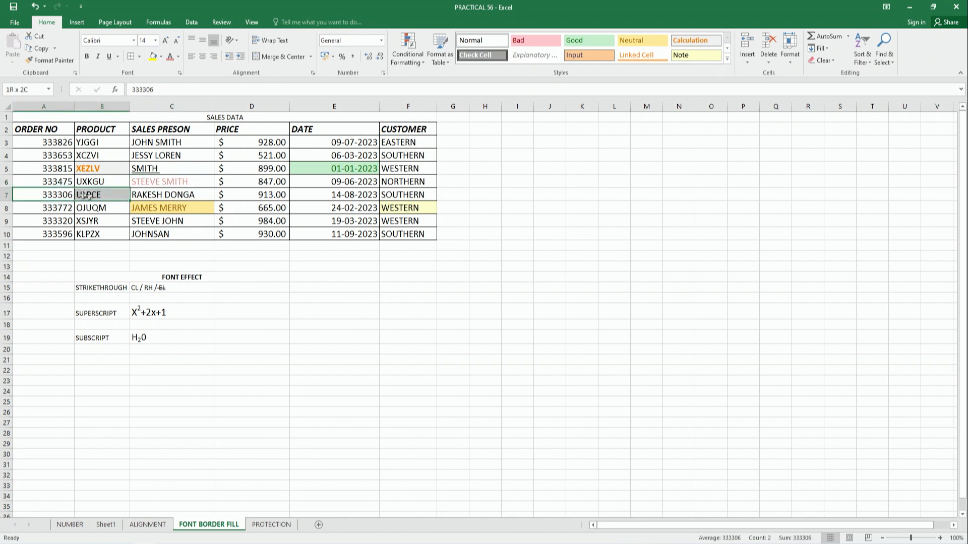
click(170, 57)
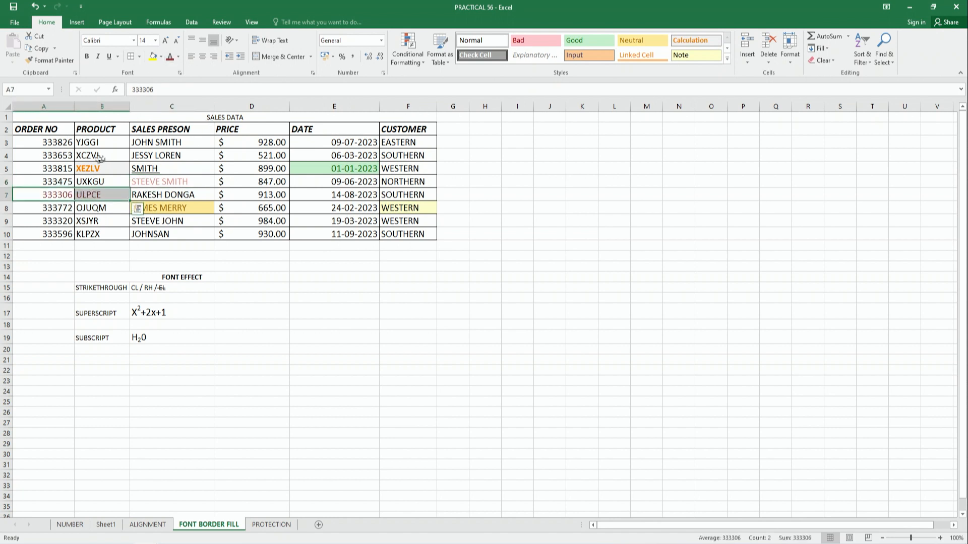
Step: Fill the first data row A3:F3 of the sales table with yellow
click(60, 140)
drag(60, 141, 412, 145)
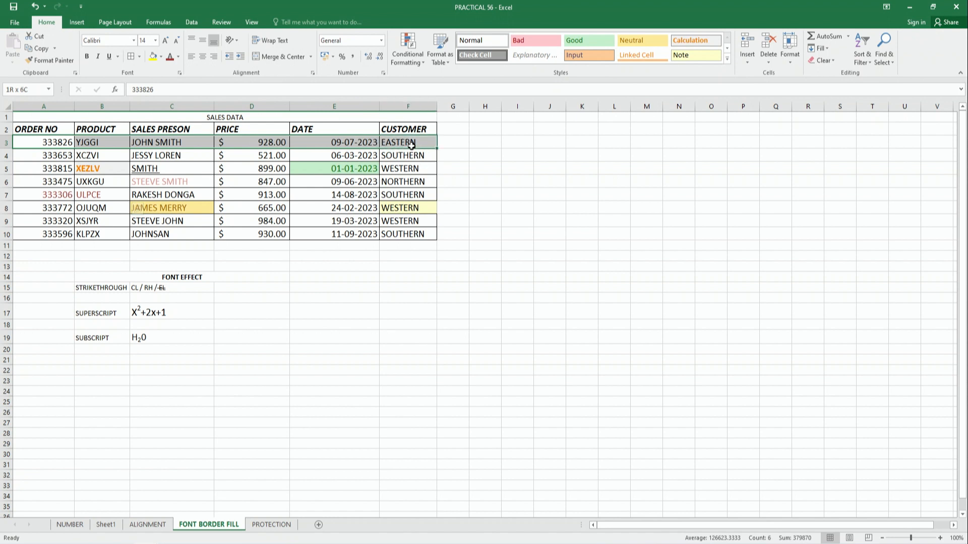
click(153, 57)
click(174, 143)
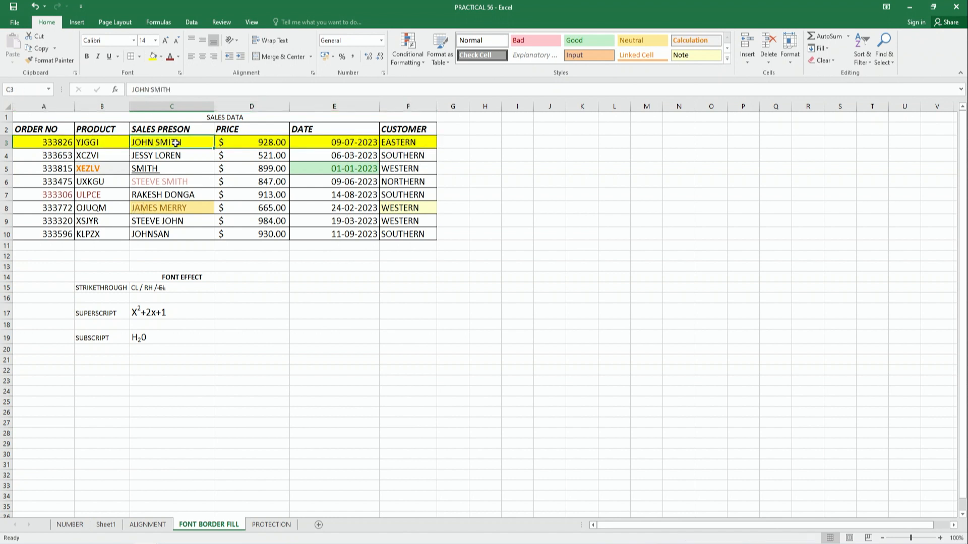
Step: Fill row A9:F9 of the sales table with a dark aqua theme shade
drag(54, 221, 404, 222)
click(161, 56)
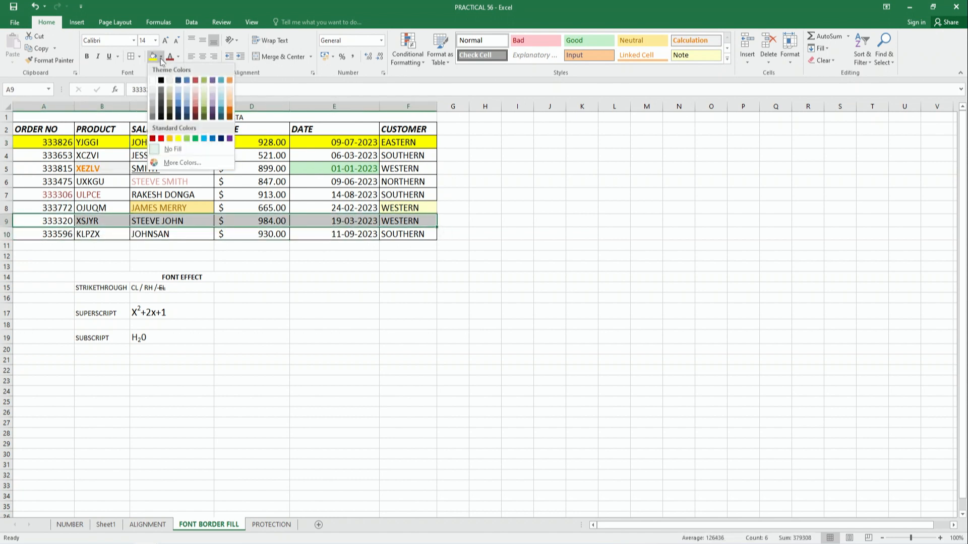
click(221, 111)
click(408, 298)
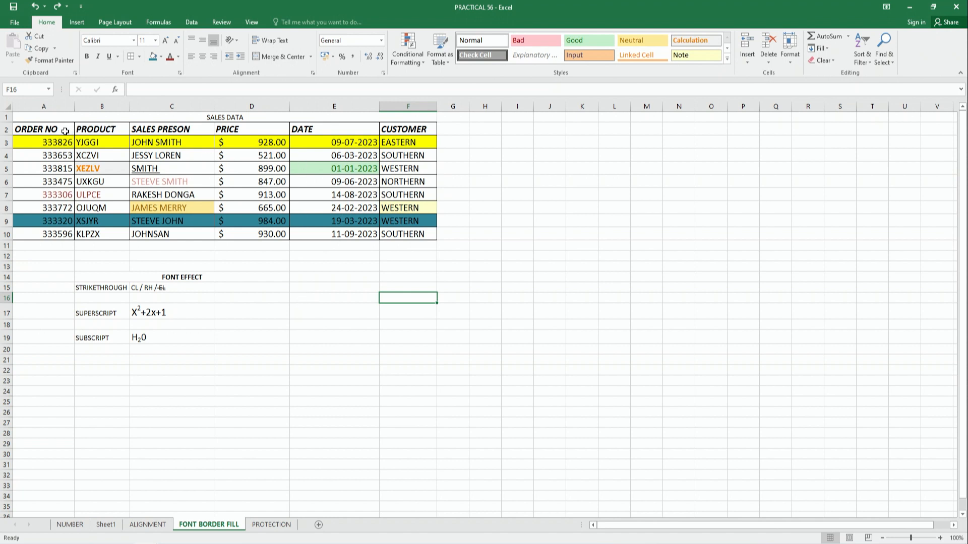
Step: Clear all contents and formatting from the sales table A2:F10 and undo the clearing
click(834, 61)
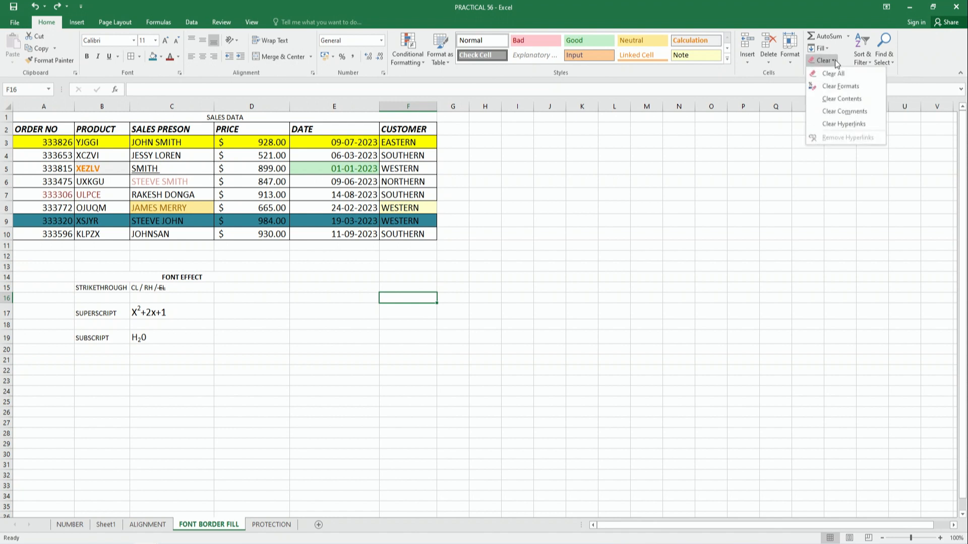
click(688, 141)
drag(31, 130, 423, 234)
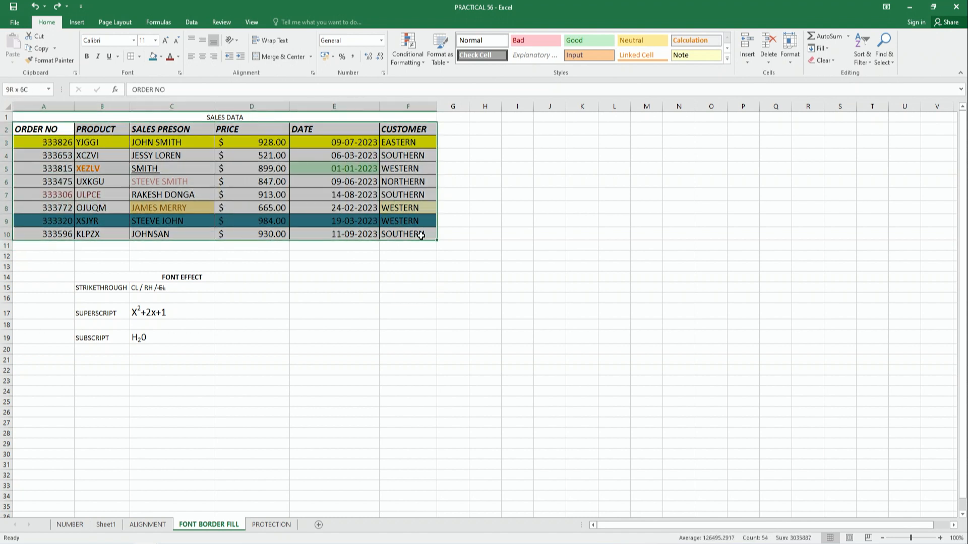
click(836, 61)
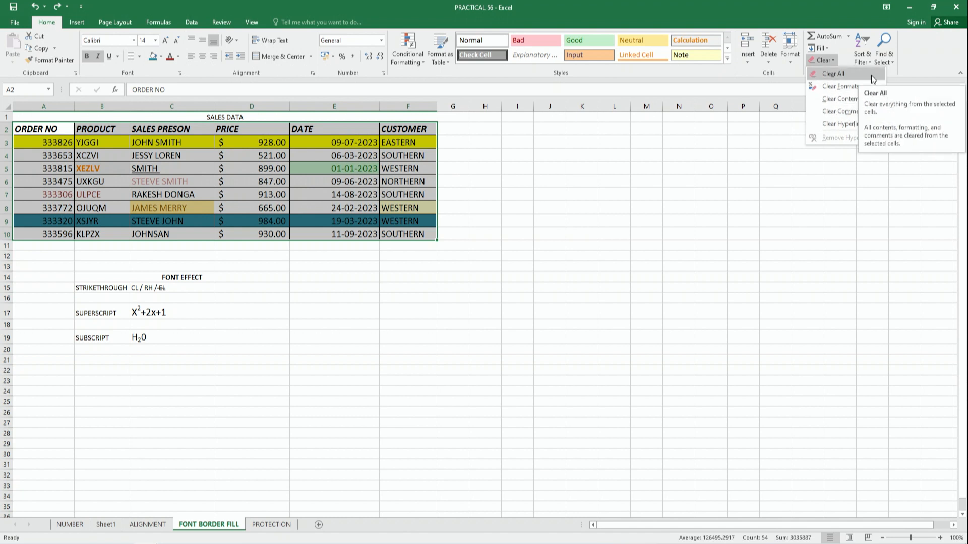
click(842, 73)
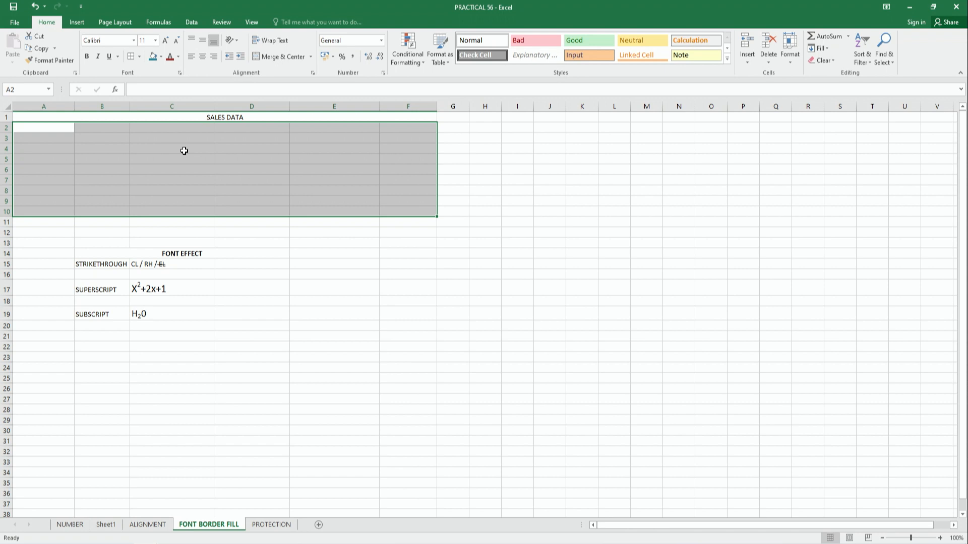
key(ctrl+z)
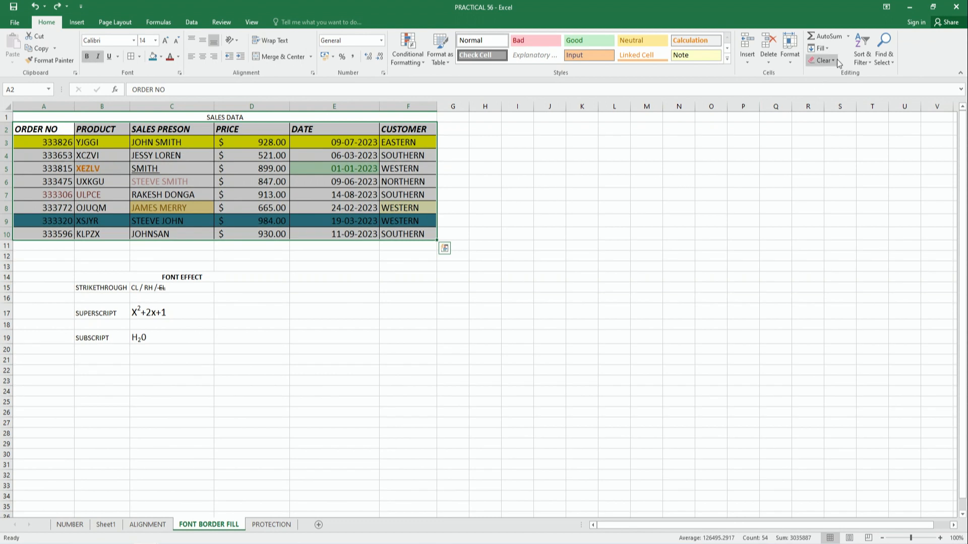
Step: Clear only the formats of the sales table A2:F10 and undo that change
click(821, 60)
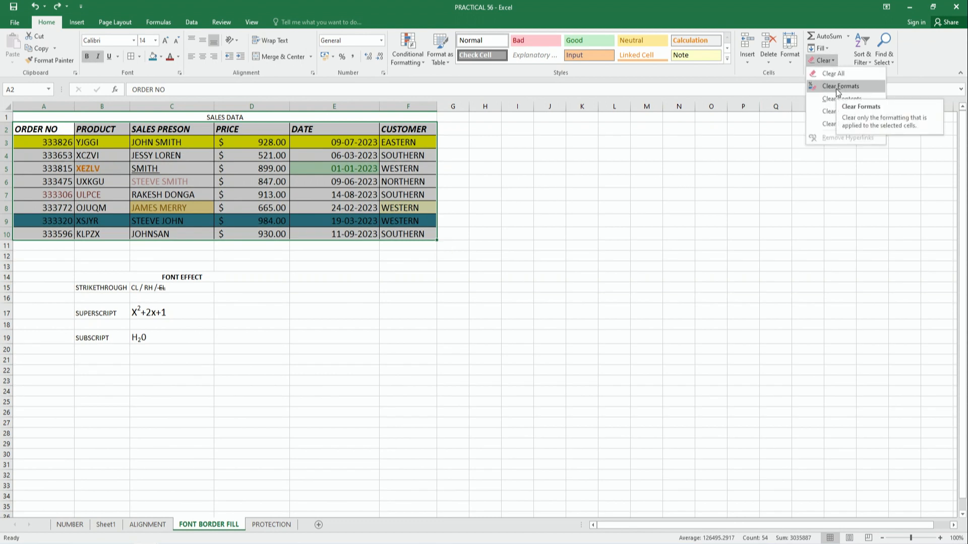
click(837, 87)
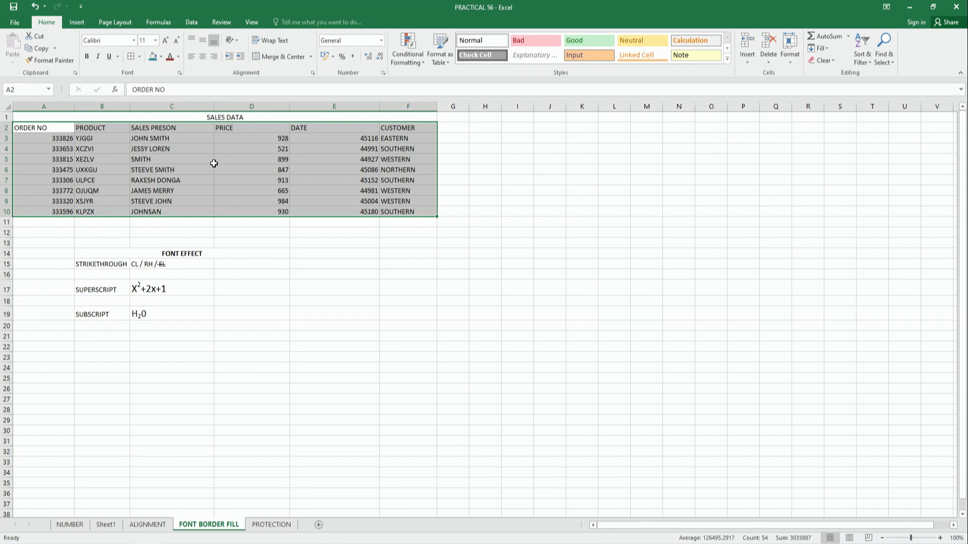
key(ctrl+z)
Step: Clear only the contents of A2:F10, keeping its formatting, and undo the removal
click(822, 60)
click(833, 99)
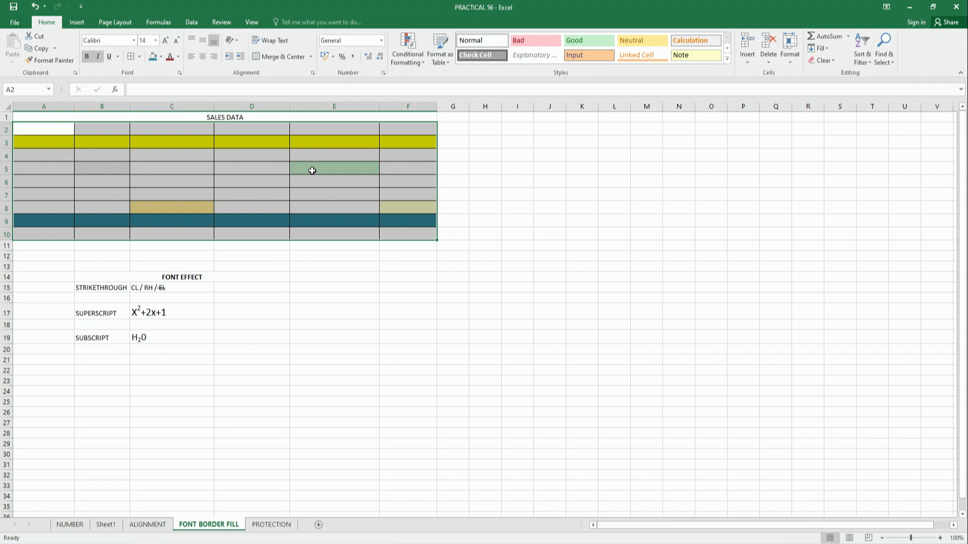
key(ctrl+z)
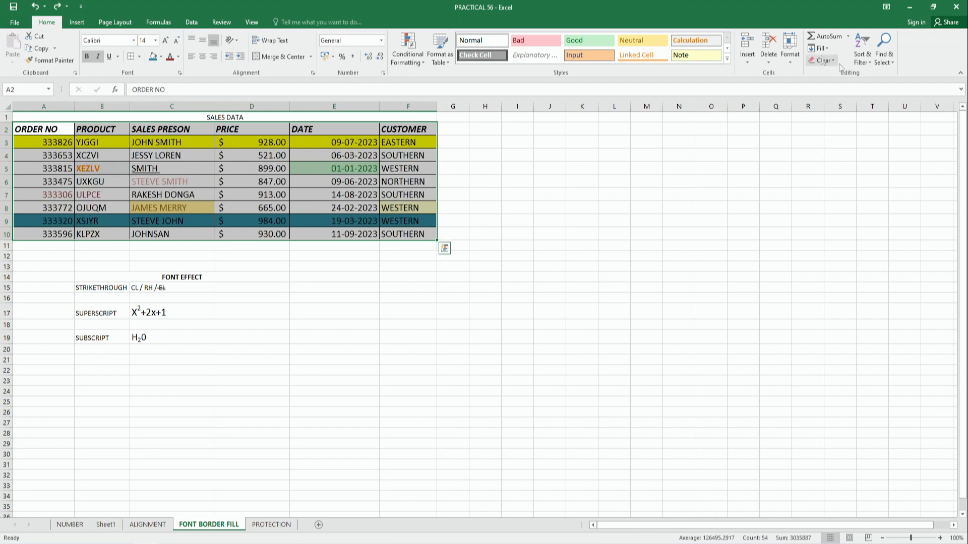
click(823, 60)
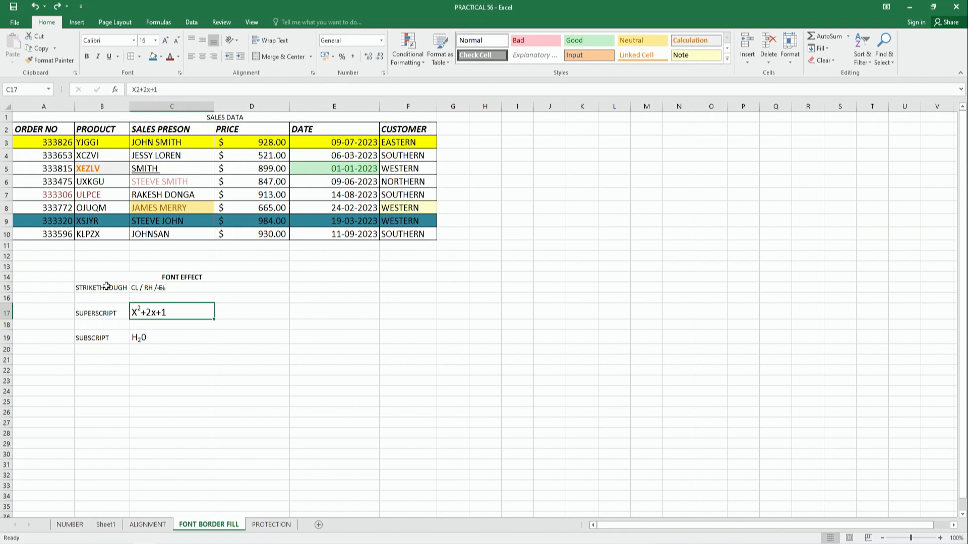
Step: Review the FONT EFFECT examples and inspect the font settings of the subscript example in C19 without changing them
click(103, 313)
click(100, 340)
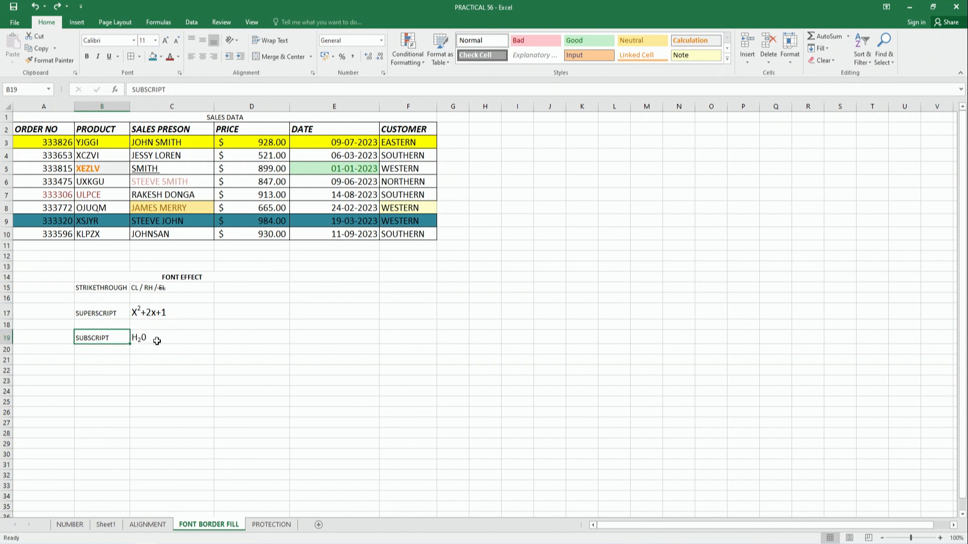
click(181, 289)
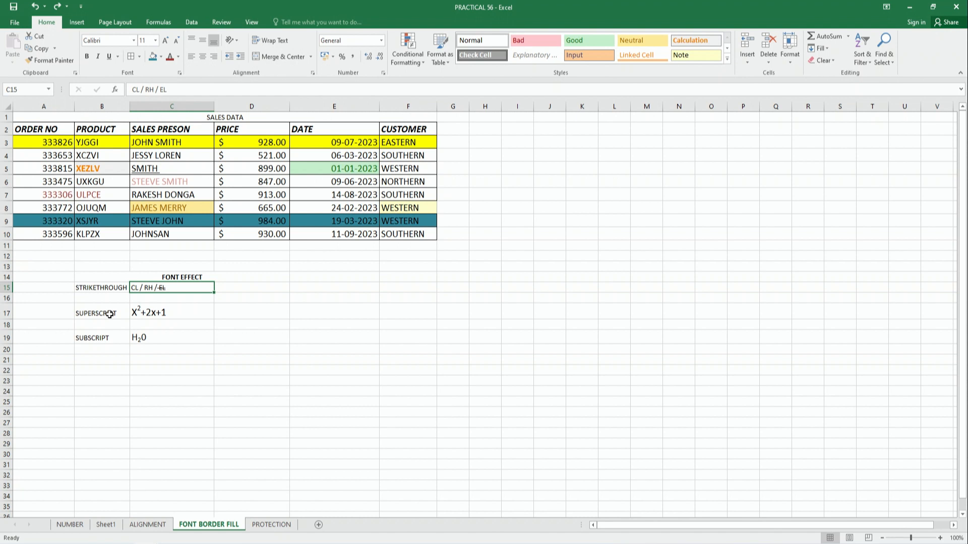
click(165, 337)
key(ctrl+1)
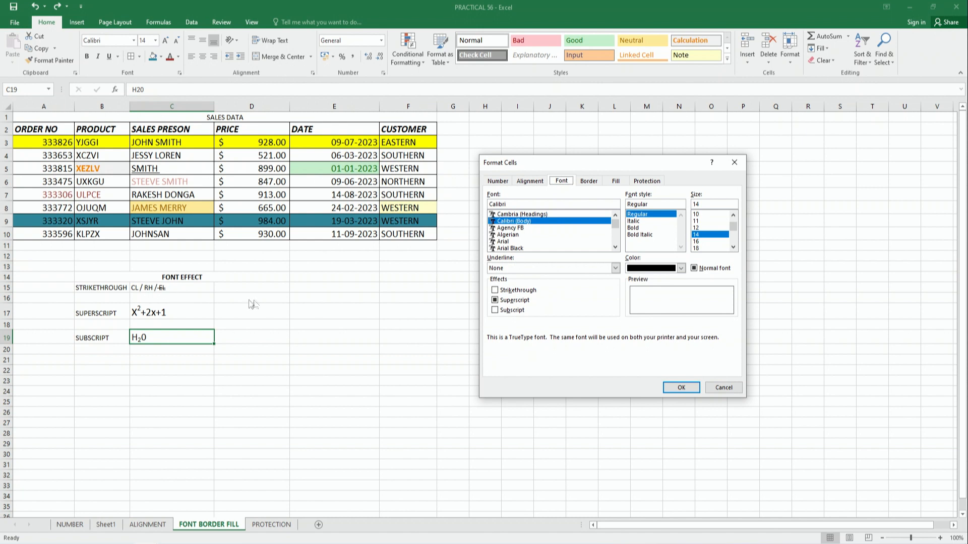
click(723, 389)
Step: Apply the strikethrough effect to only the text RH within cell C15
click(172, 290)
double_click(144, 287)
double_click(149, 290)
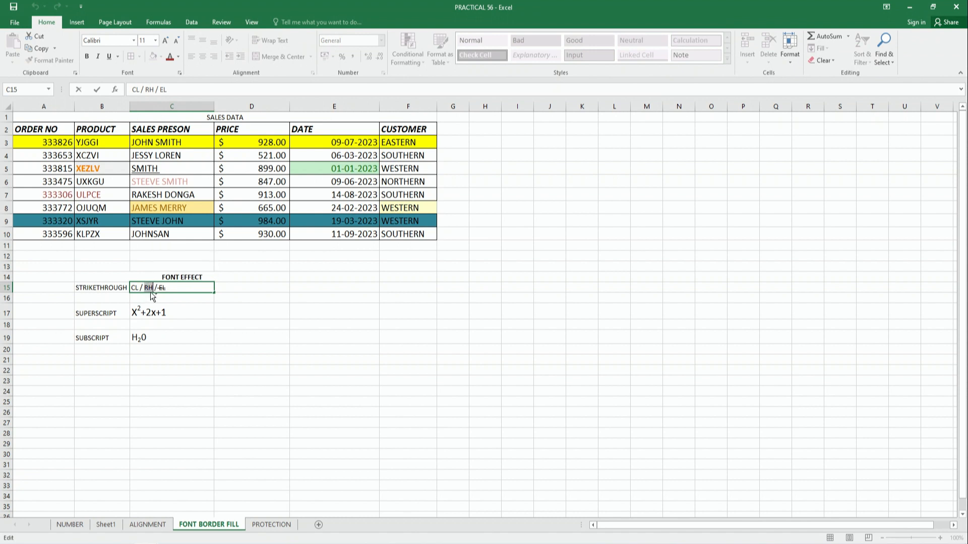
key(ctrl+1)
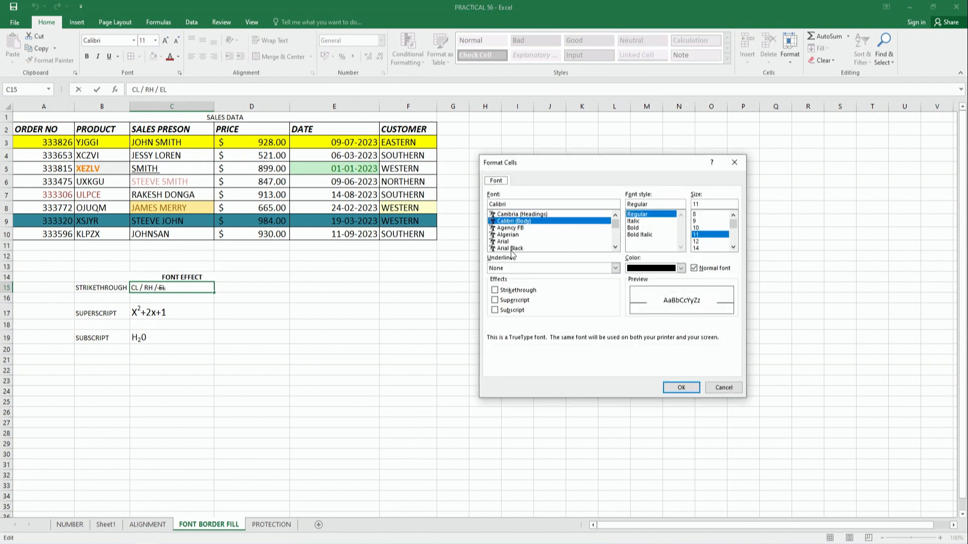
click(495, 291)
click(677, 387)
key(Return)
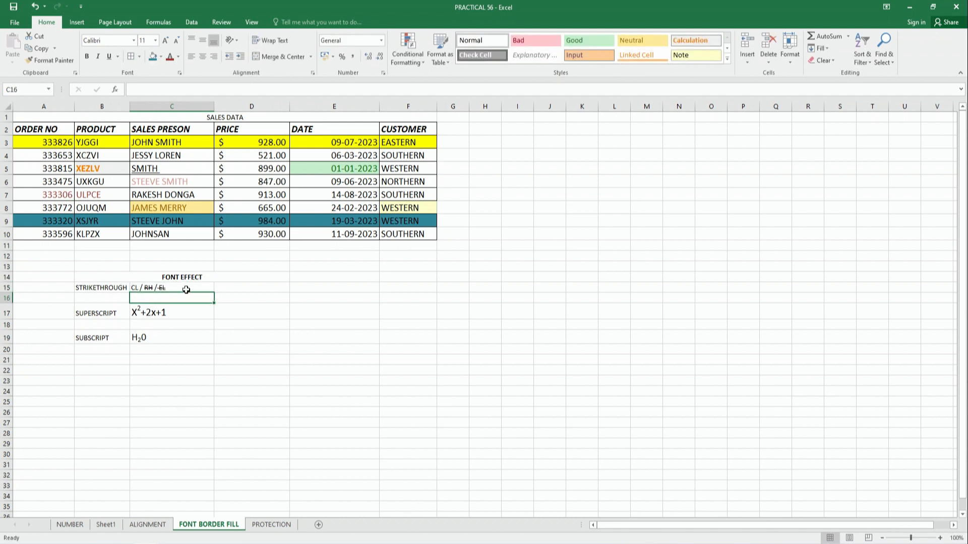
Step: Inspect the font effects of the superscript example in C17 and select the subscript example in C19
click(174, 314)
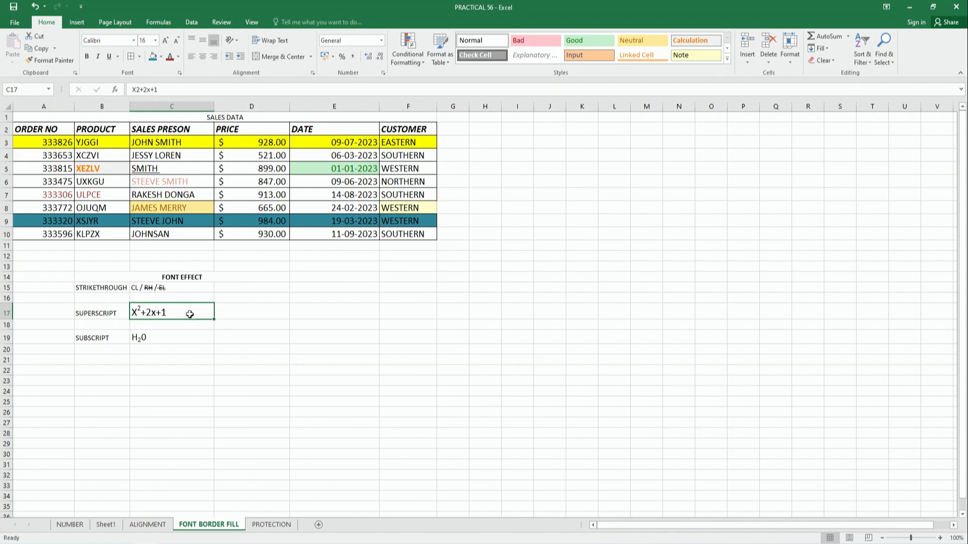
key(ctrl+1)
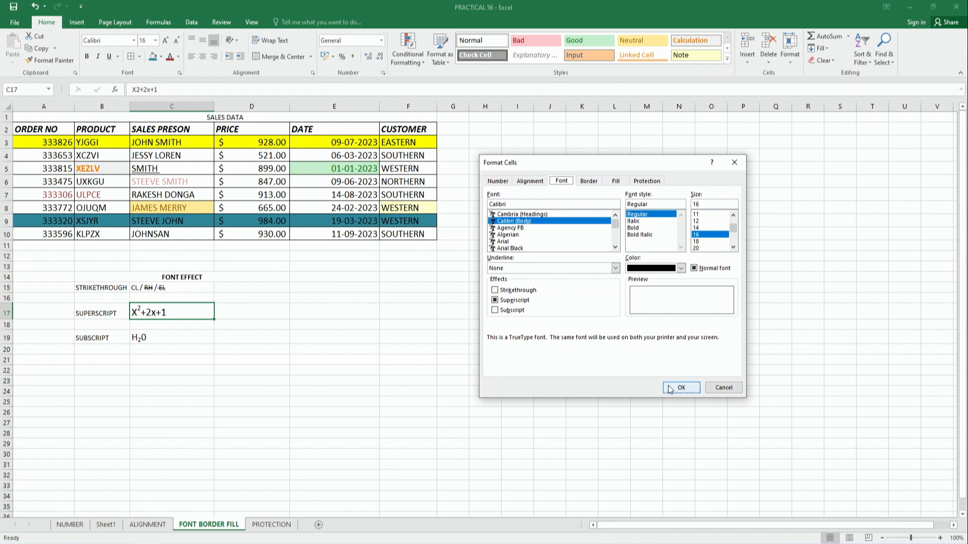
key(Return)
click(211, 337)
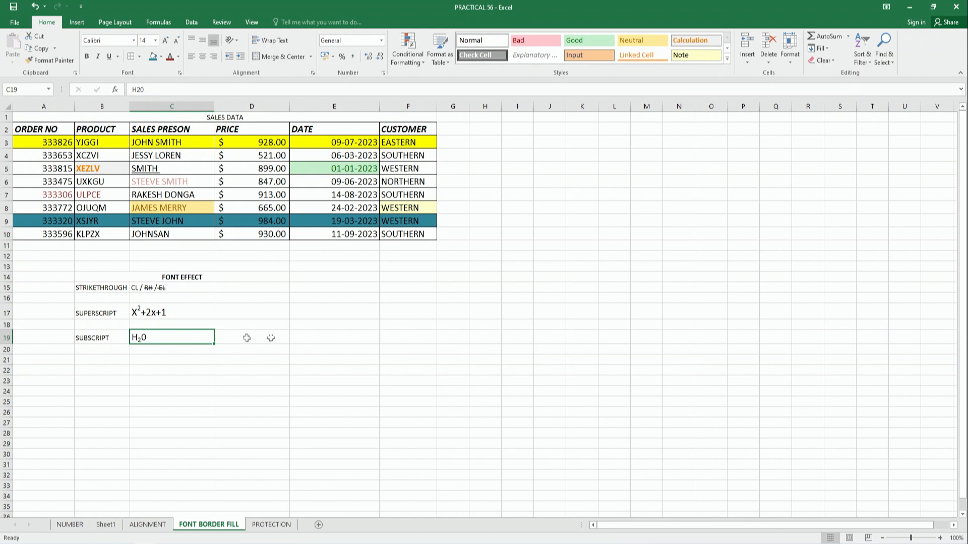